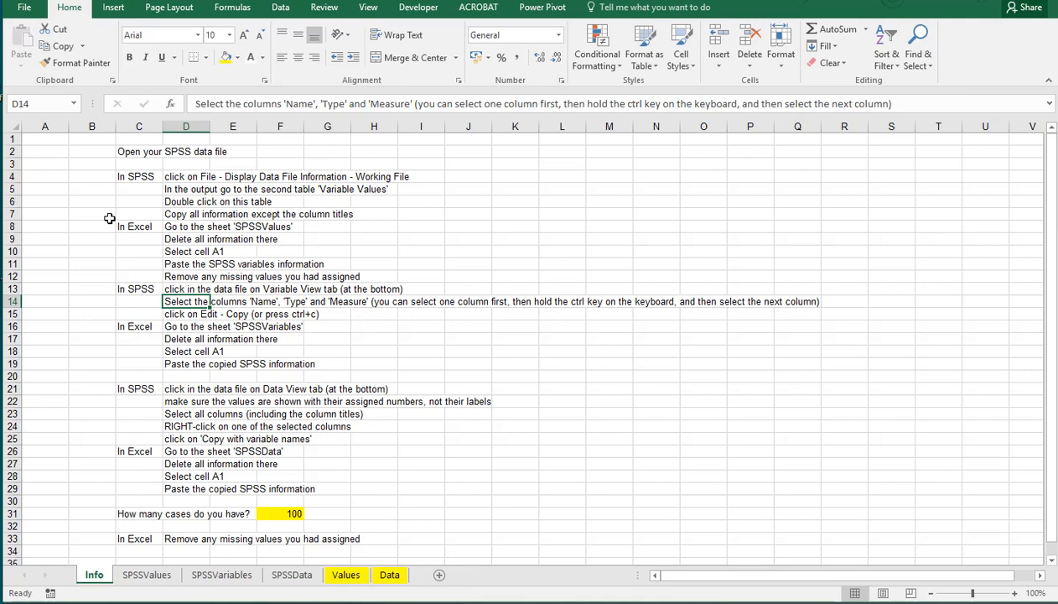
Switch to the statistical test workbook and examine its Info sheet's setup instructions and the Data and Values sheets
key("alt+Tab")
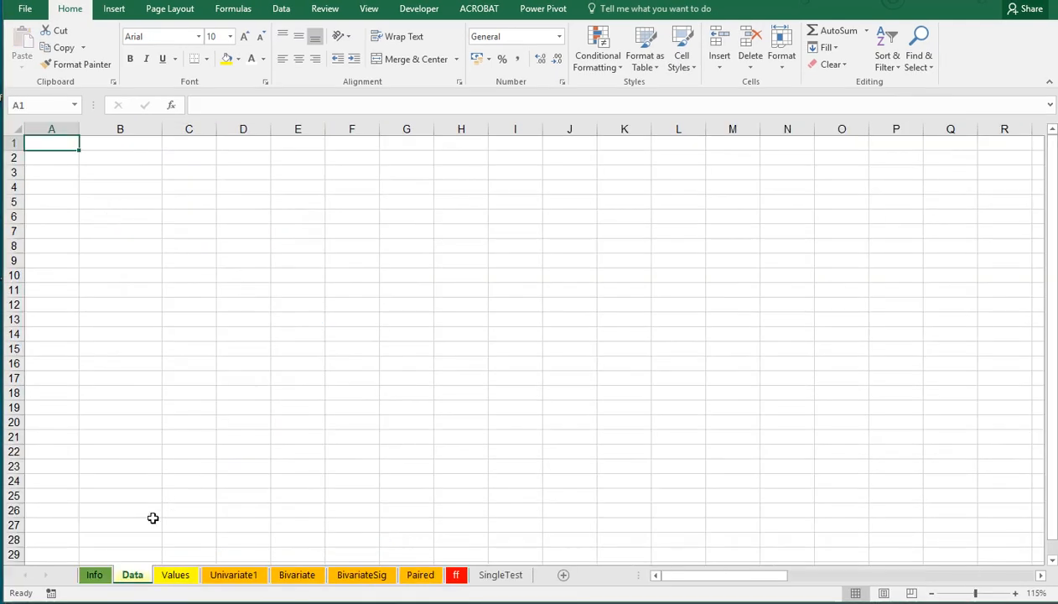
left_click(94, 574)
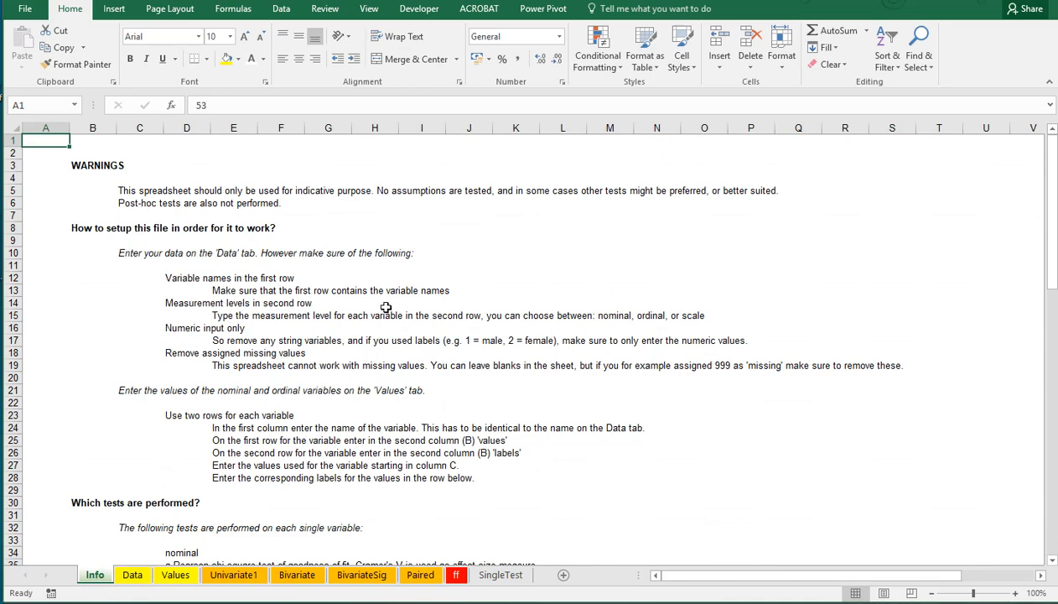
scroll(386, 308, "down", 4)
scroll(386, 308, "up", 4)
scroll(385, 307, "down", 2)
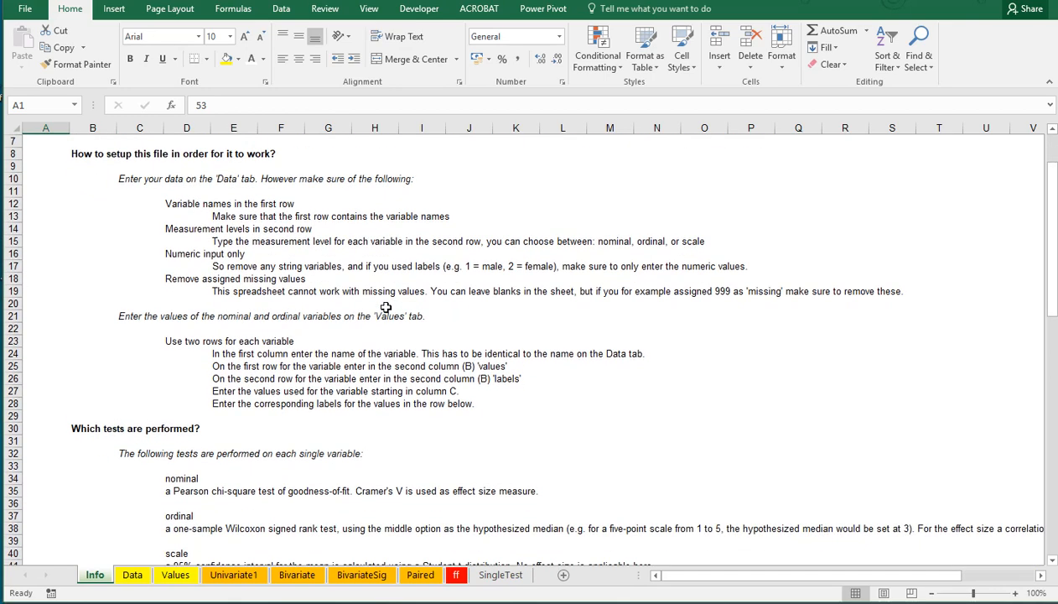
scroll(386, 308, "up", 2)
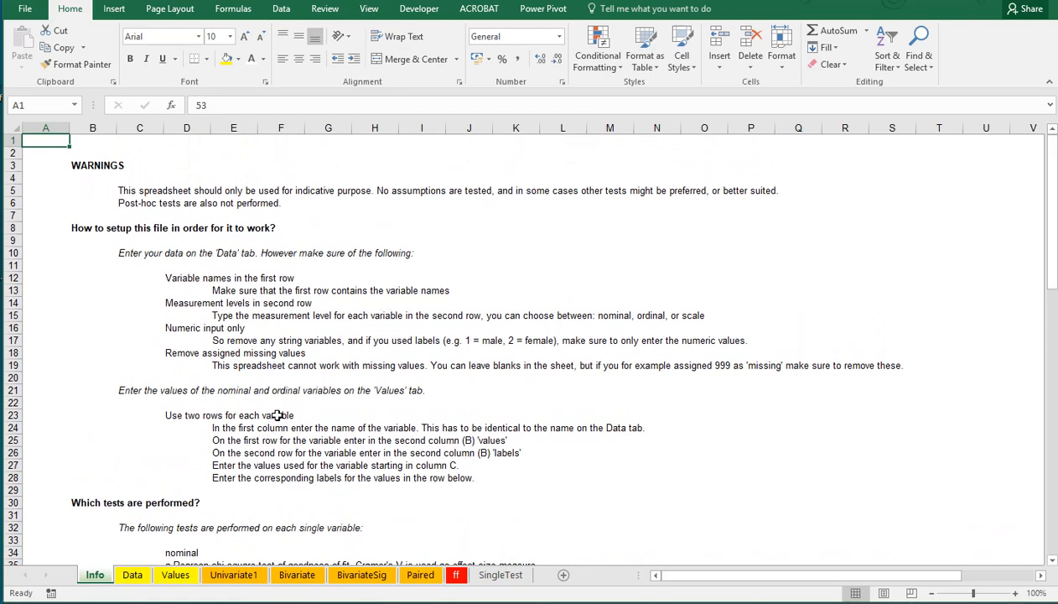
left_click(133, 575)
left_click(175, 575)
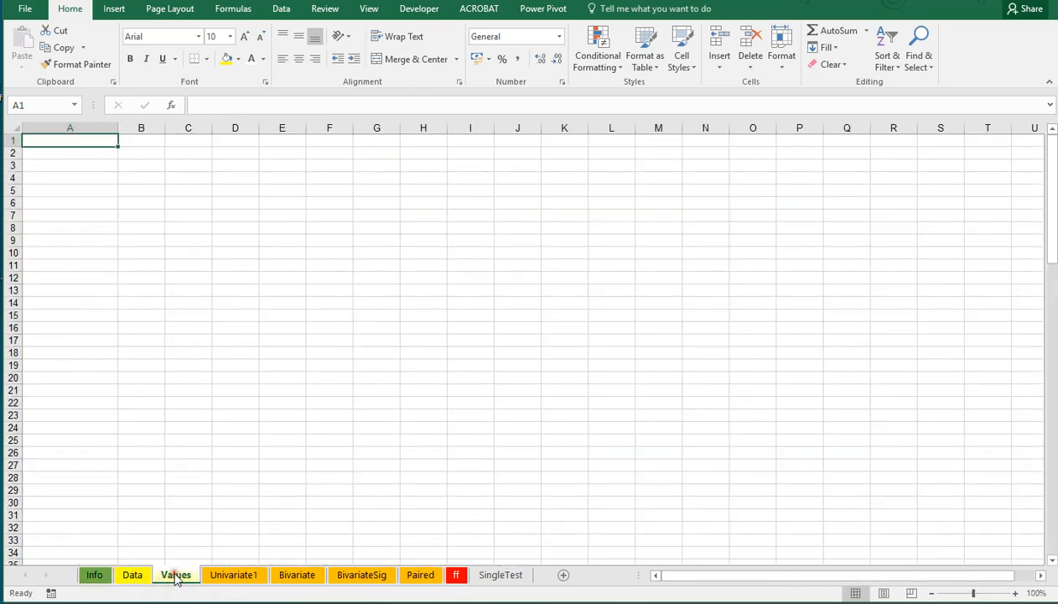
left_click(134, 576)
left_click(98, 578)
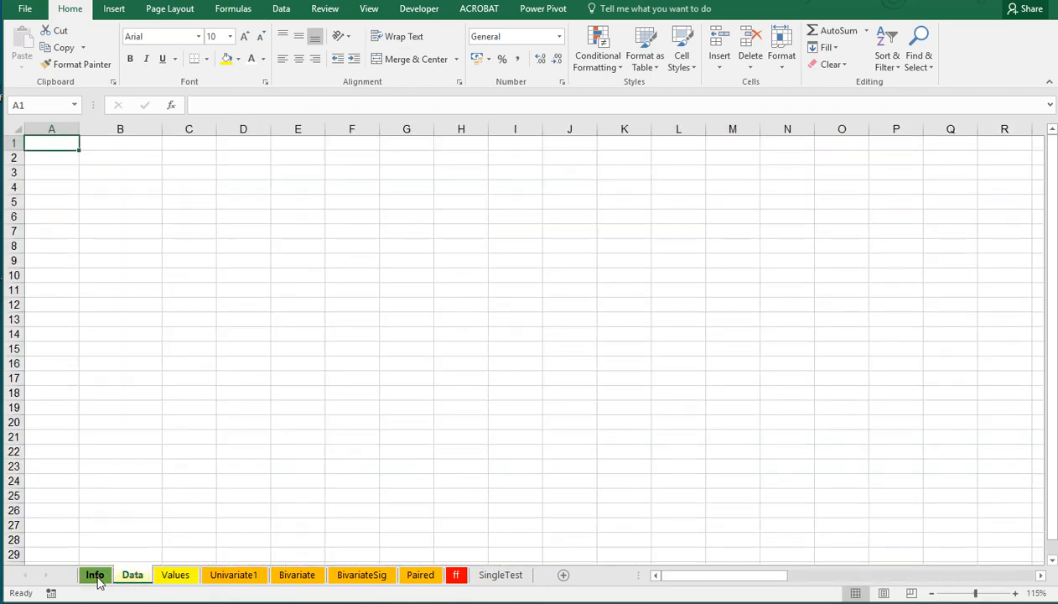
left_click(98, 579)
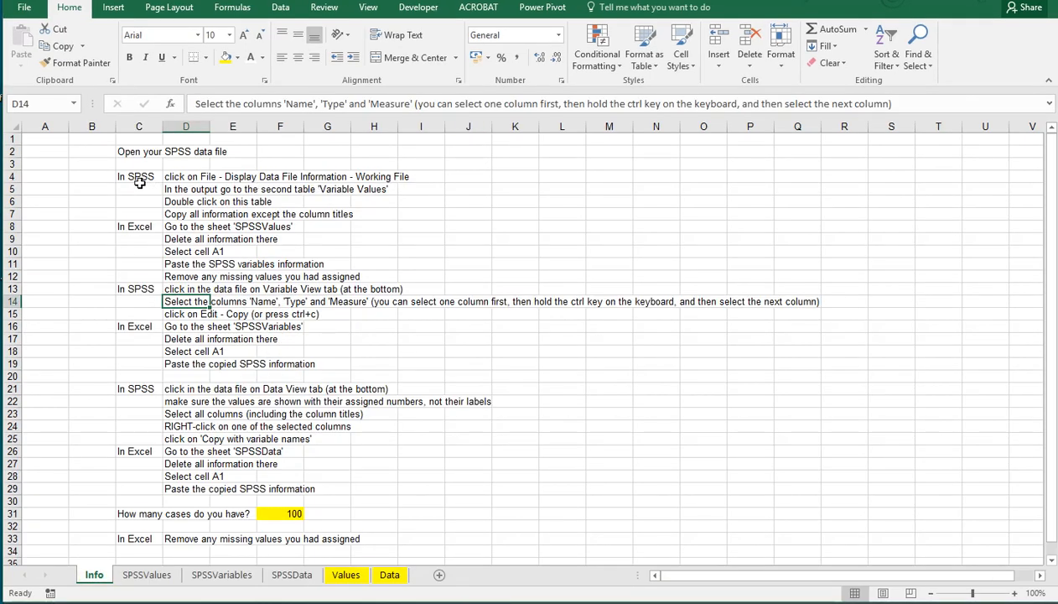
Read the conversion workbook's Info sheet instructions for transferring variable values and data from SPSS to Excel
left_click(82, 176)
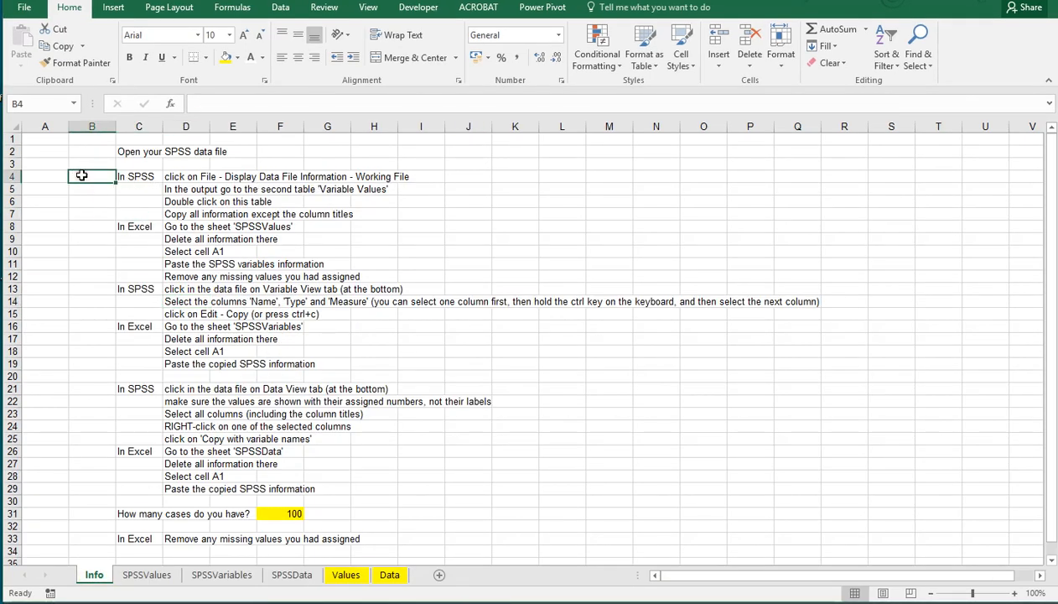
left_click(139, 153)
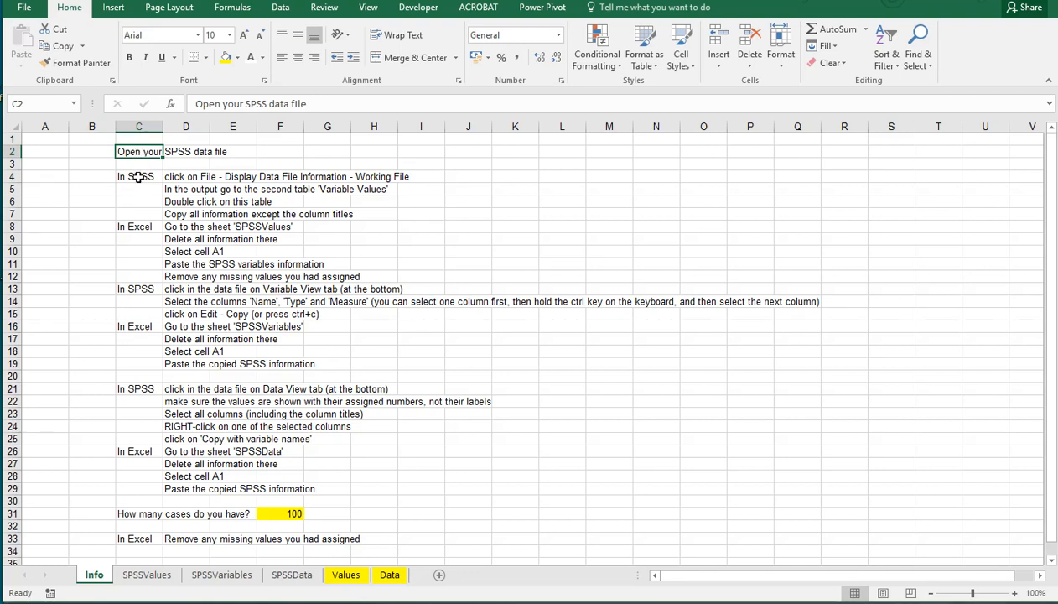
left_click(138, 177)
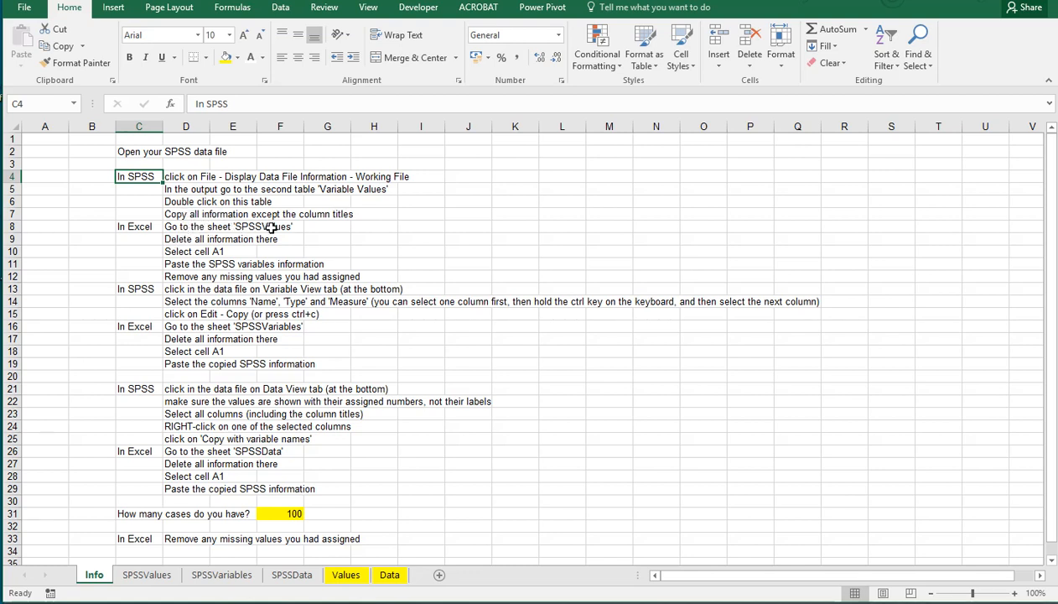
left_click(184, 277)
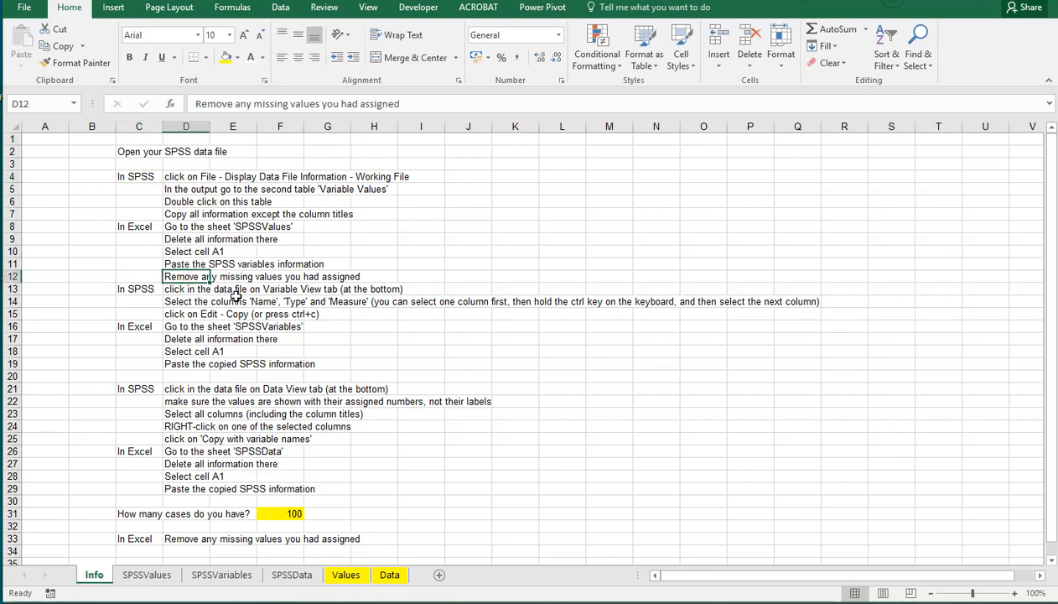
left_click(142, 164)
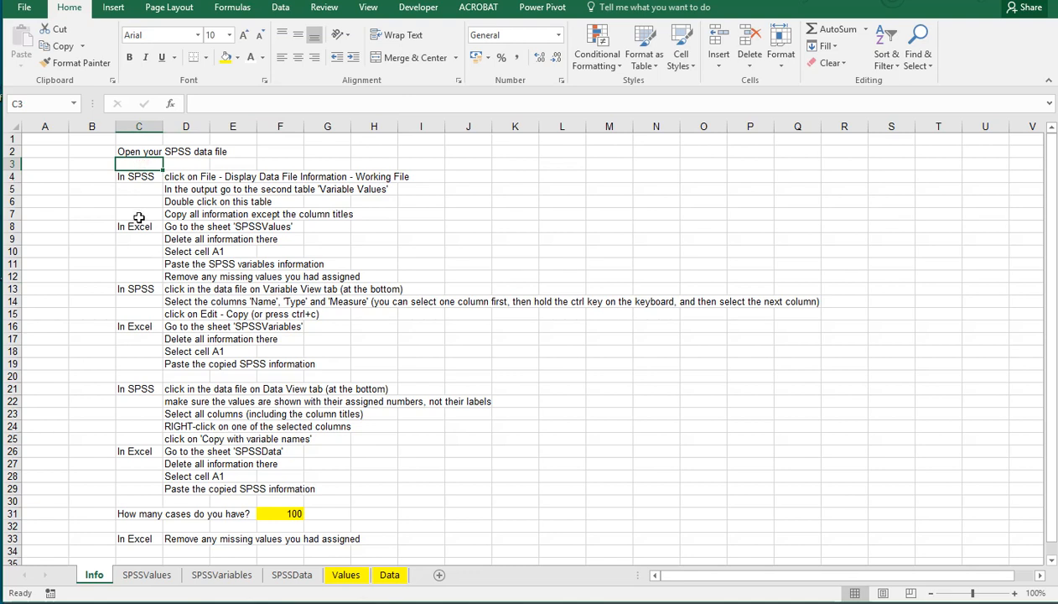
Switch to StudentStatistics.sav in SPSS, review its variable definitions and display the data file information for the working file
key("alt+Tab")
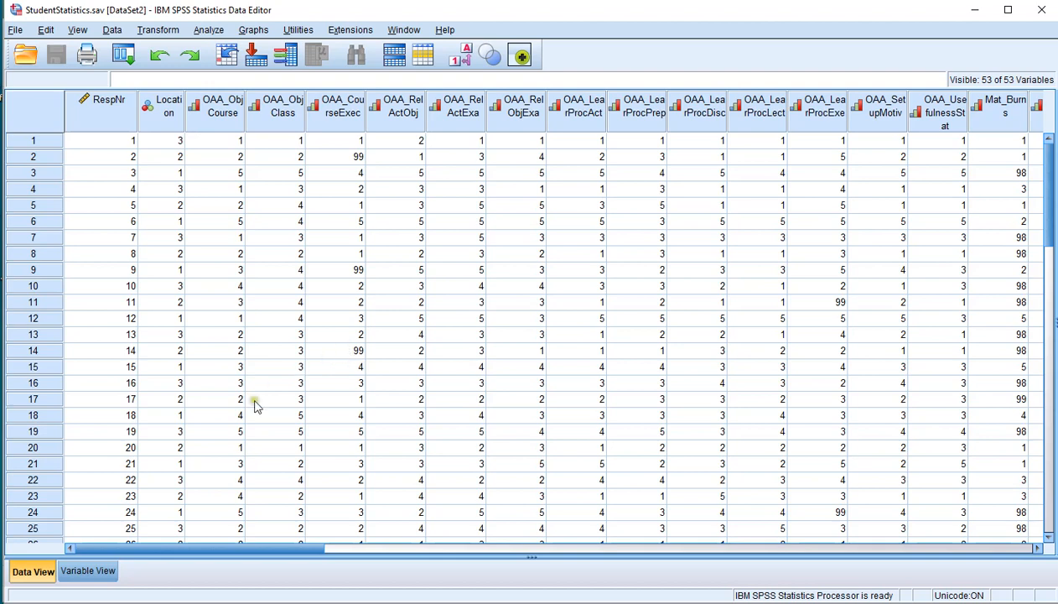
left_click(91, 572)
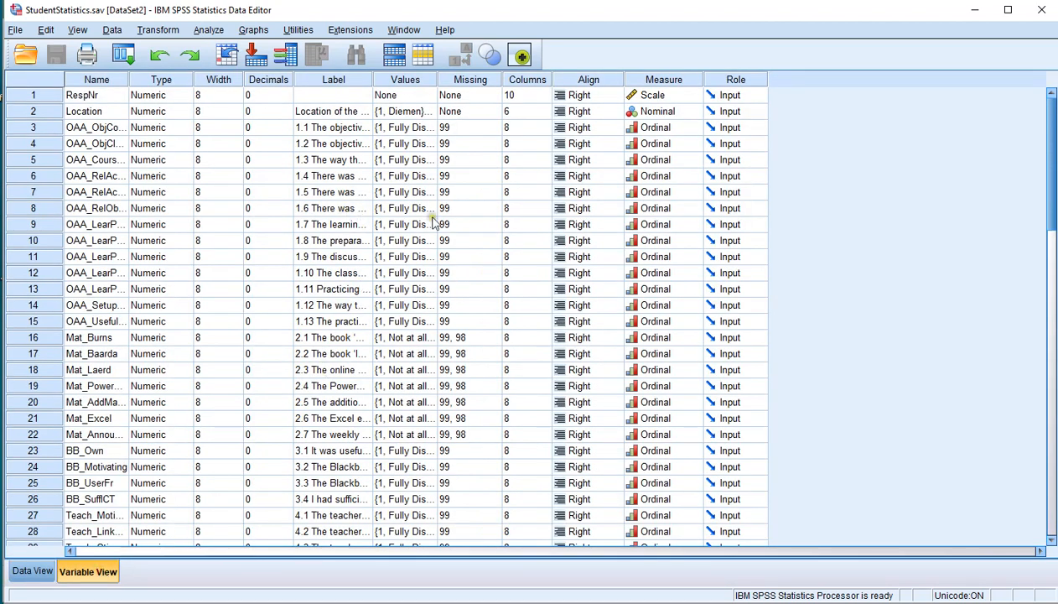
scroll(367, 344, "down", 5)
scroll(367, 343, "up", 5)
left_click(15, 32)
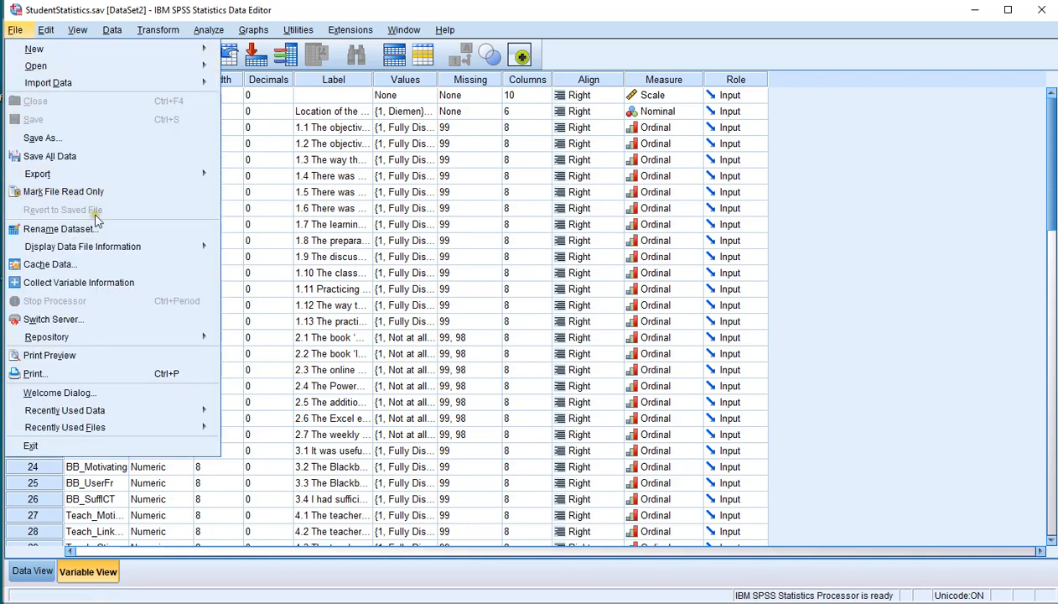
mouse_move(88, 248)
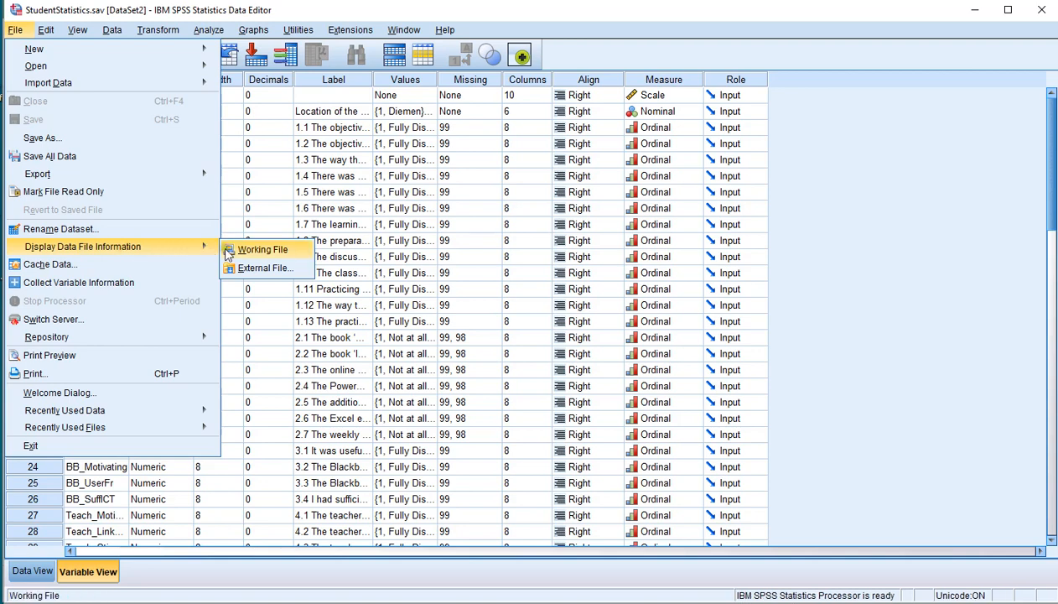
left_click(264, 250)
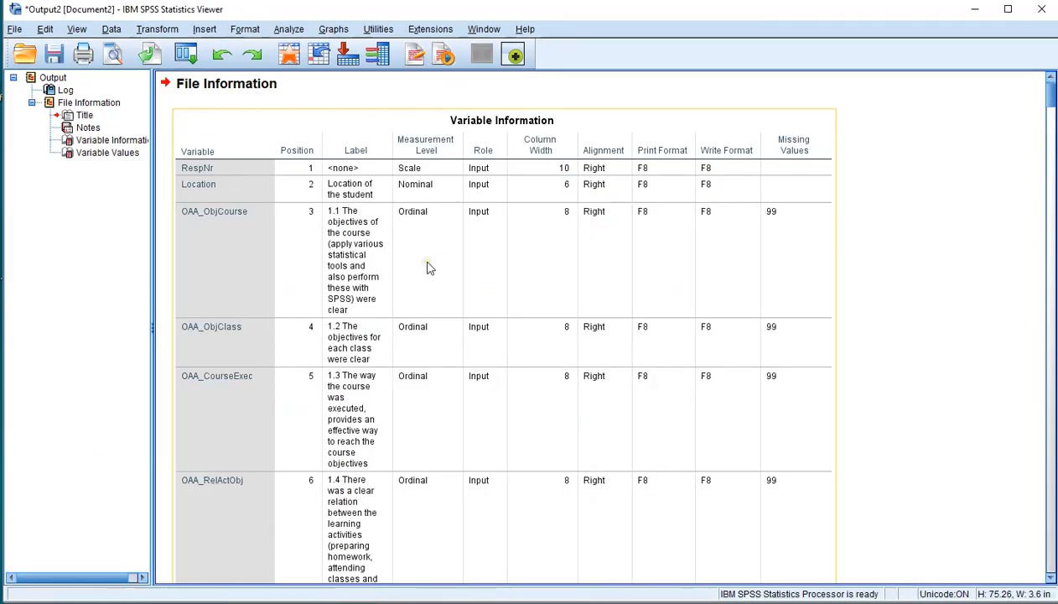
Open the Variable Values output table for editing and copy all its rows, from Location through Gen_Time, without the column titles
left_click(109, 154)
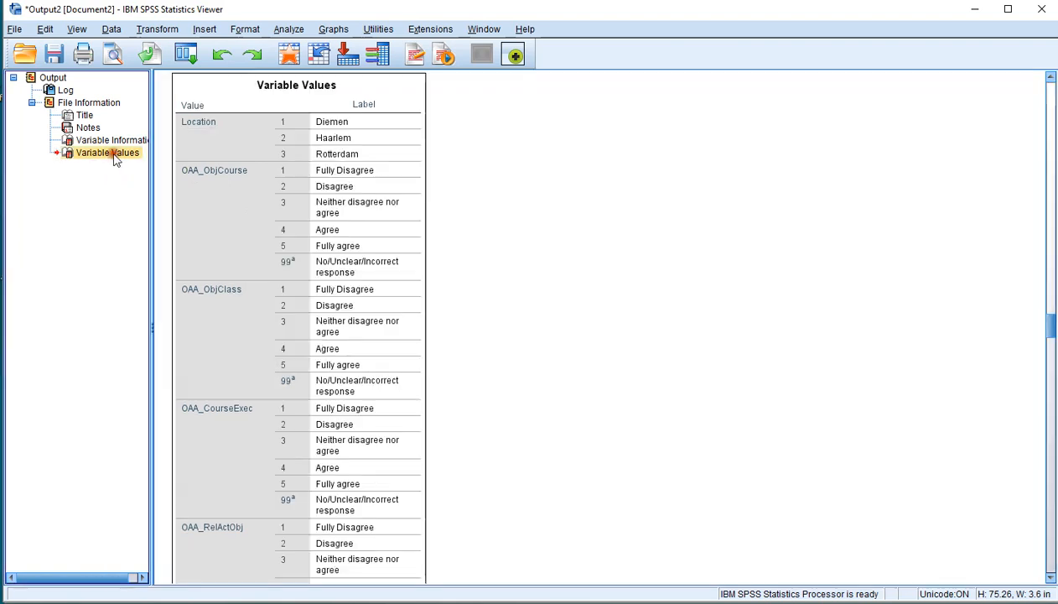
double_click(289, 220)
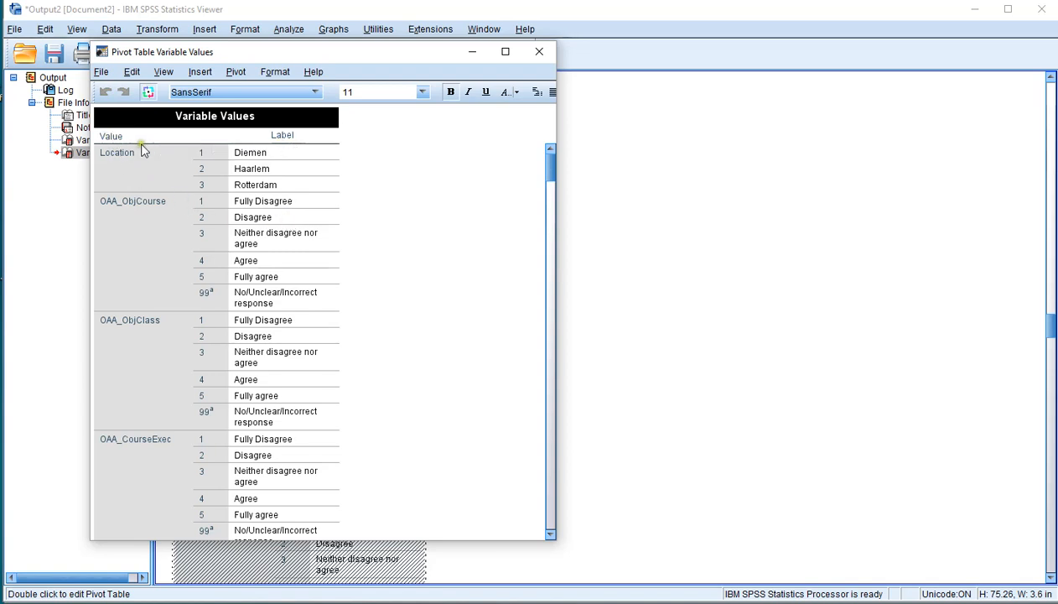
left_click(114, 158)
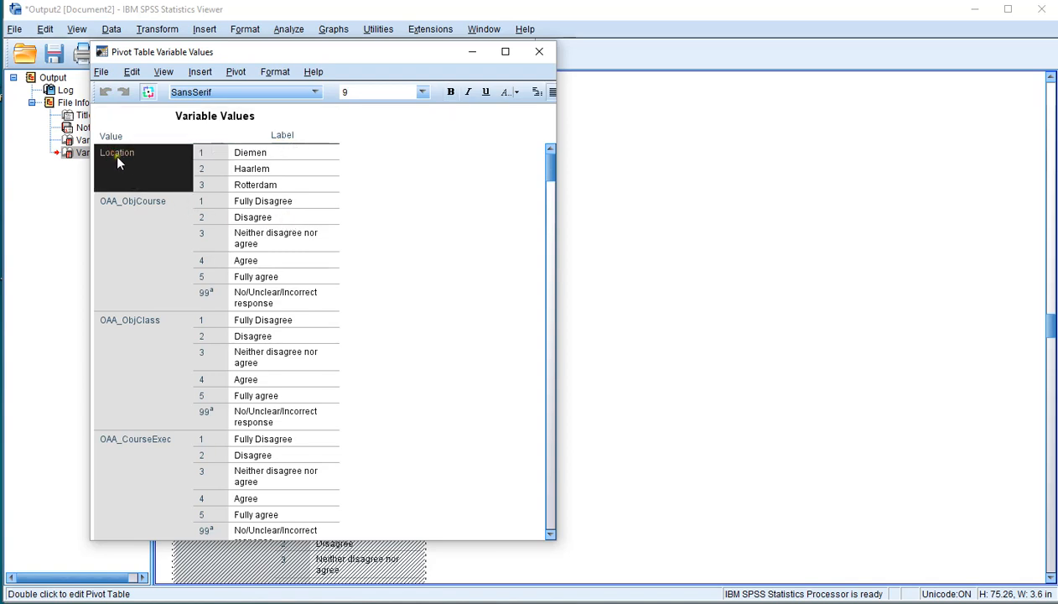
left_click_drag(549, 168, 538, 519)
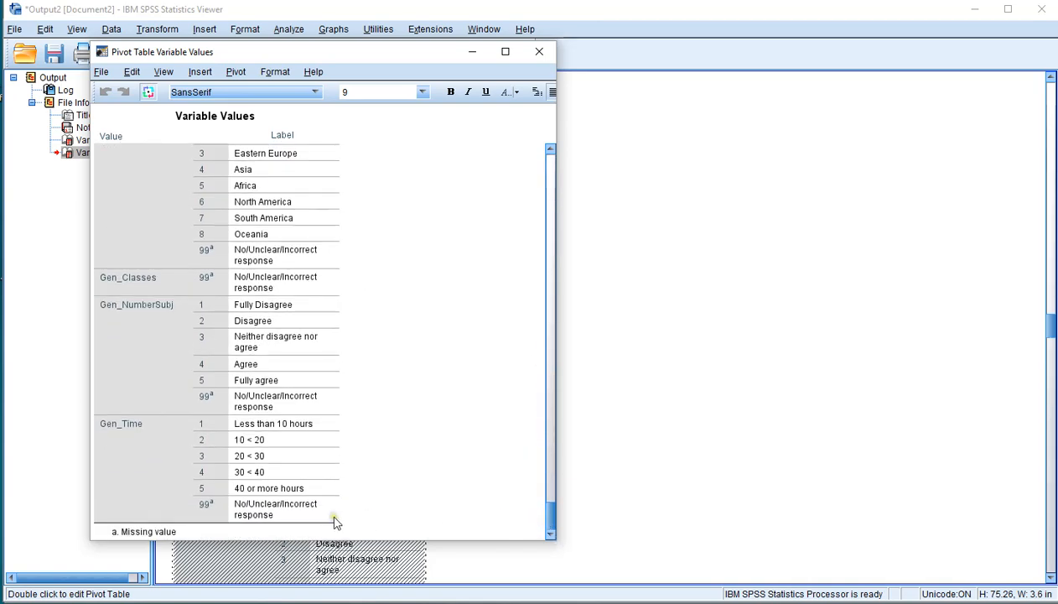
left_click(282, 514, "shift")
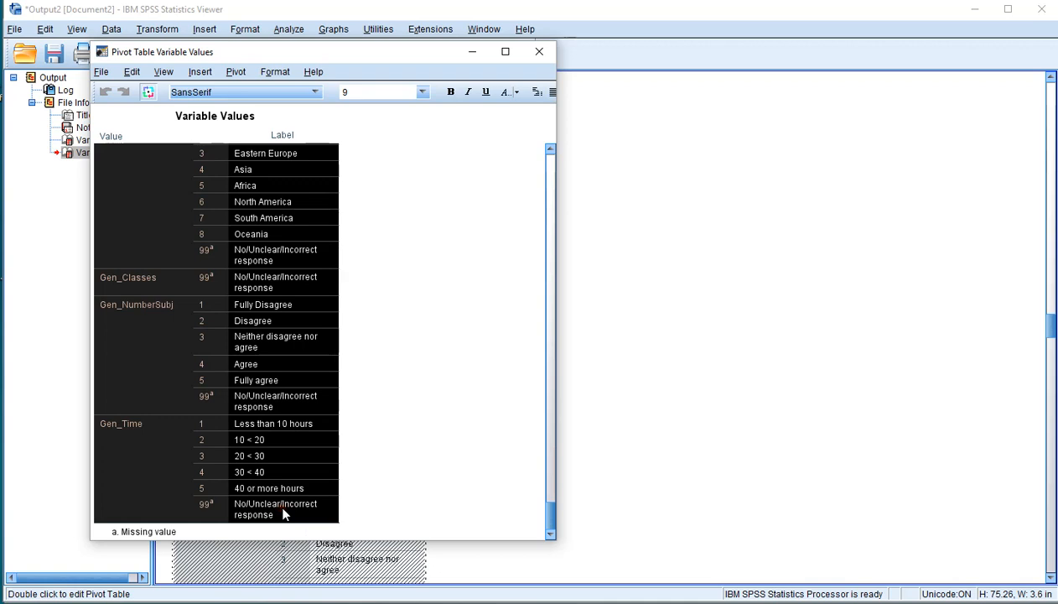
right_click(279, 295)
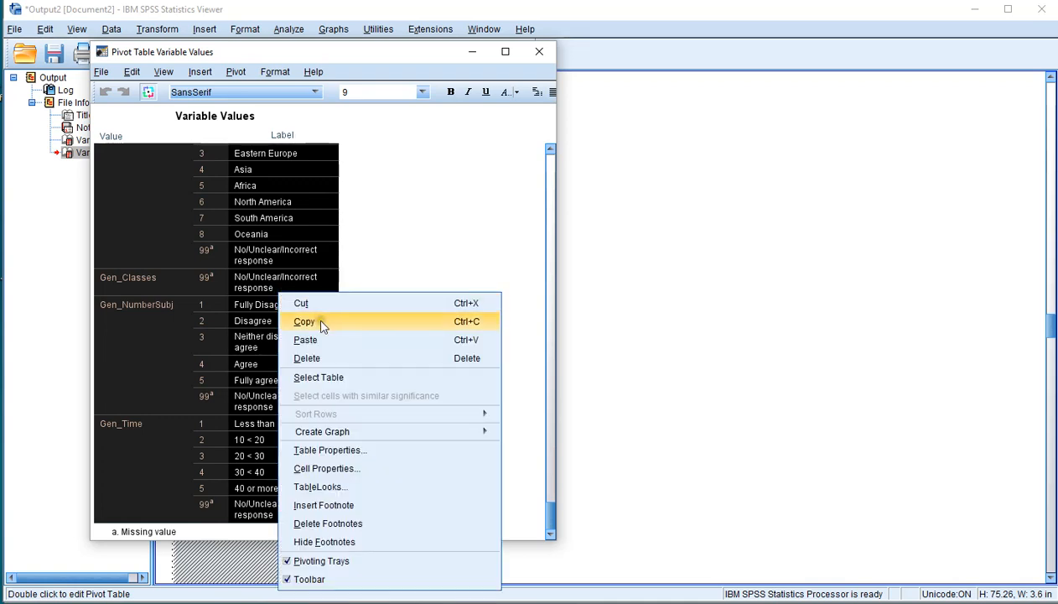
left_click(467, 326)
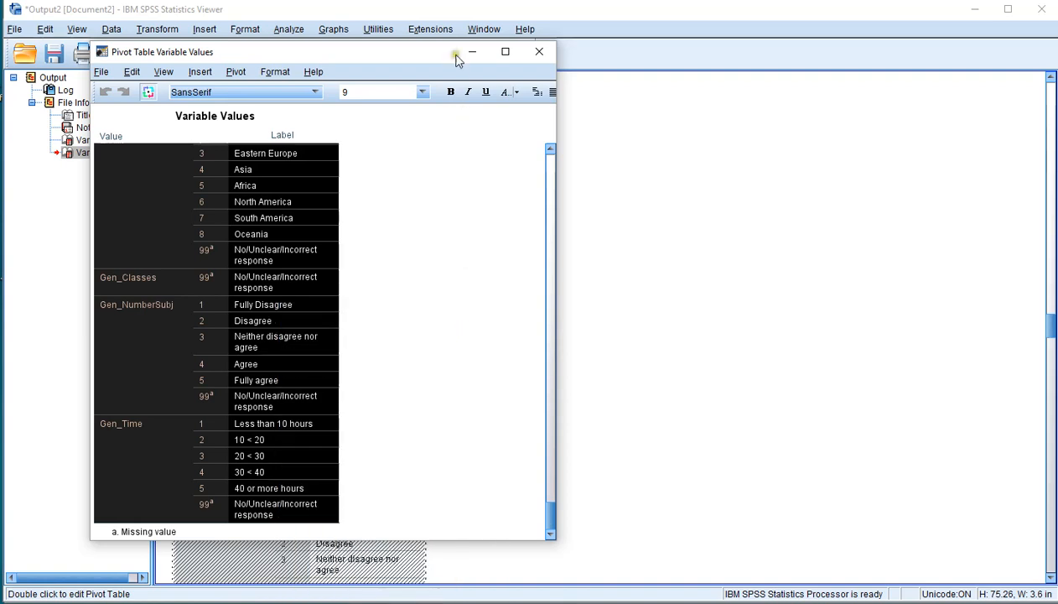
Switch to the Excel conversion workbook and paste the copied values at A1 of the SPSSValues sheet, matching the destination formatting
left_click(428, 0)
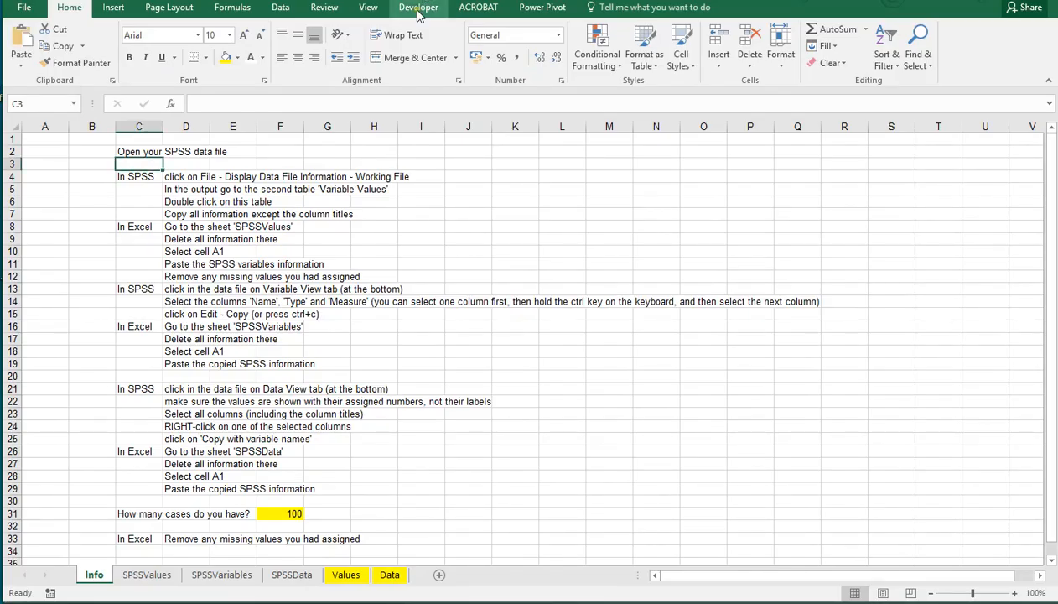
left_click(148, 576)
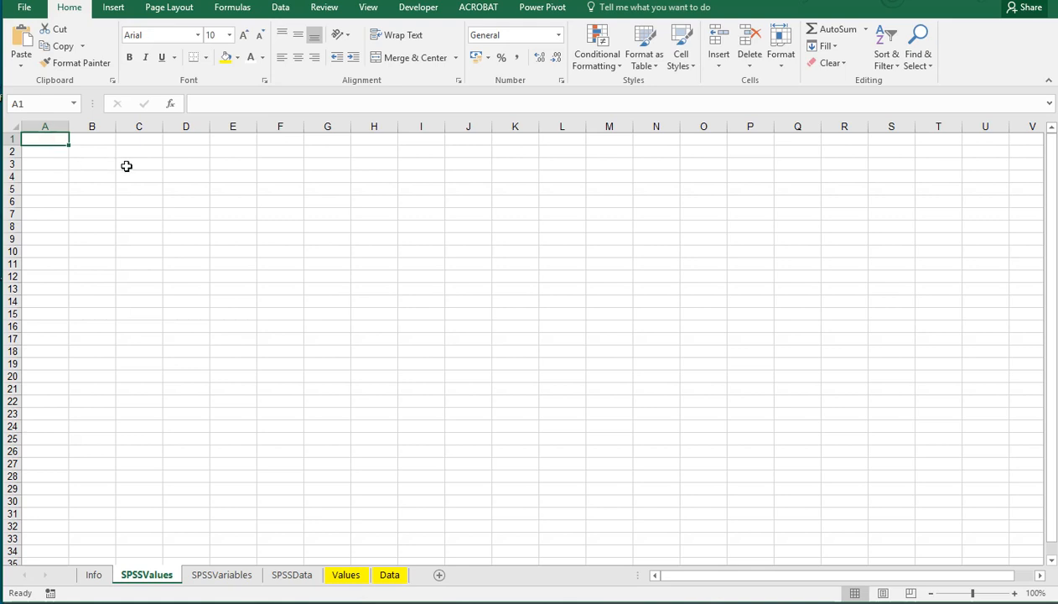
left_click(22, 67)
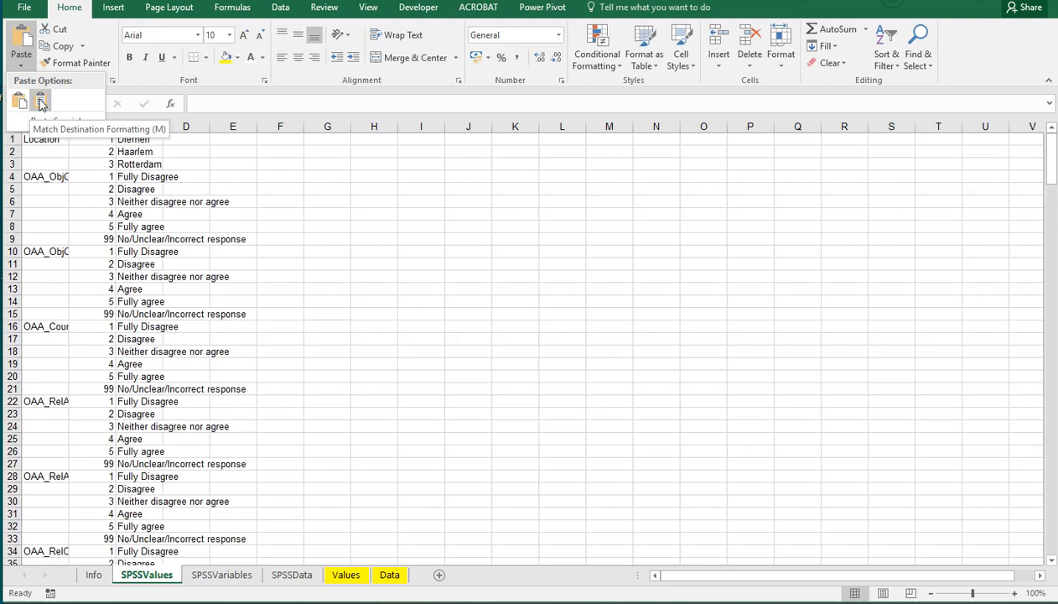
left_click(41, 103)
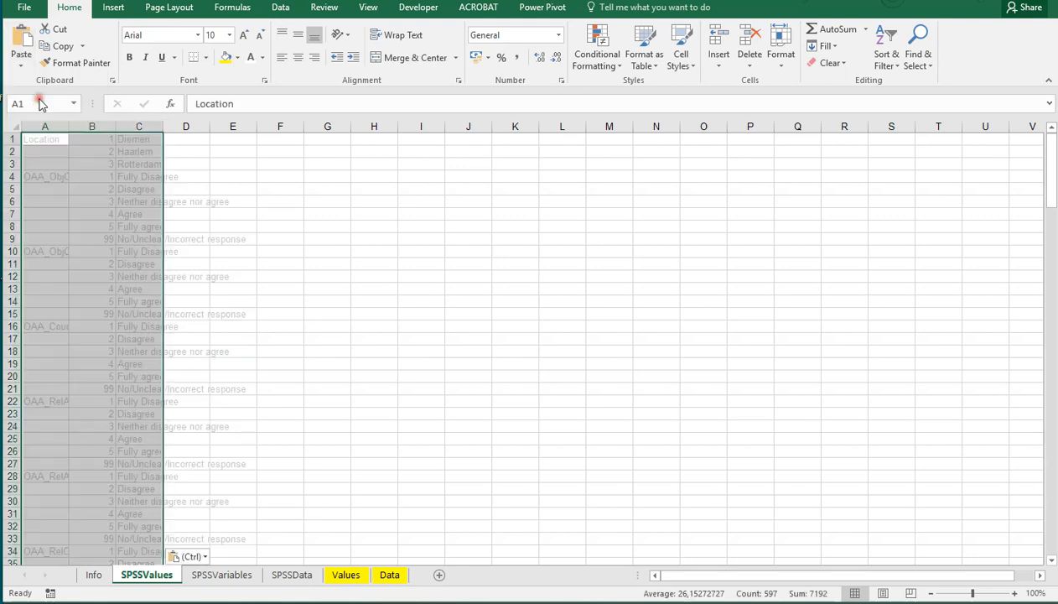
Delete rows 9, 15, 21, 27 and 33, which hold the missing value 99 (No/Unclear/Incorrect response), from the SPSSValues sheet
left_click(126, 239)
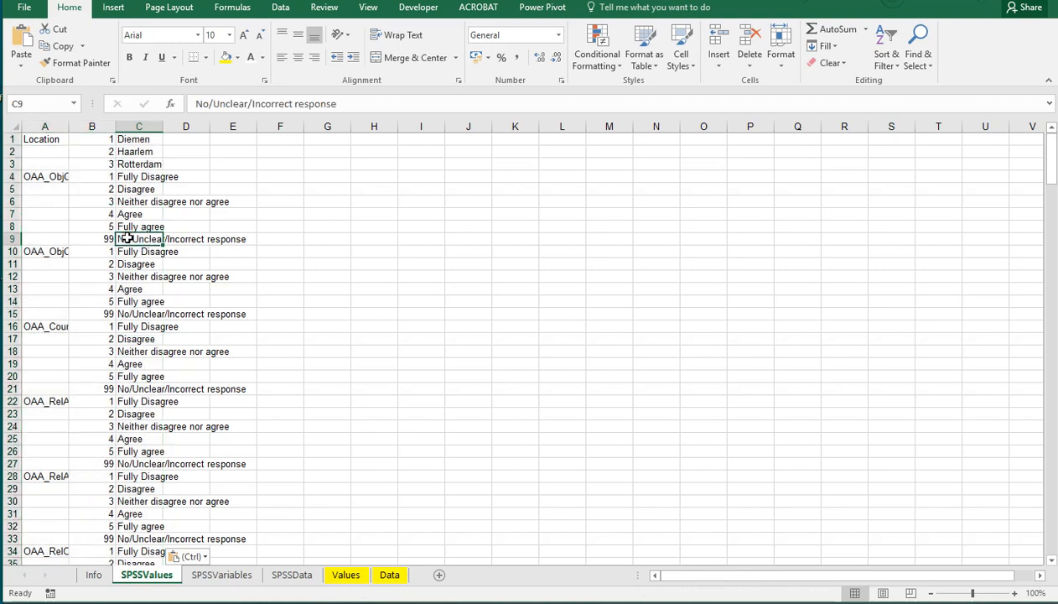
left_click(10, 239)
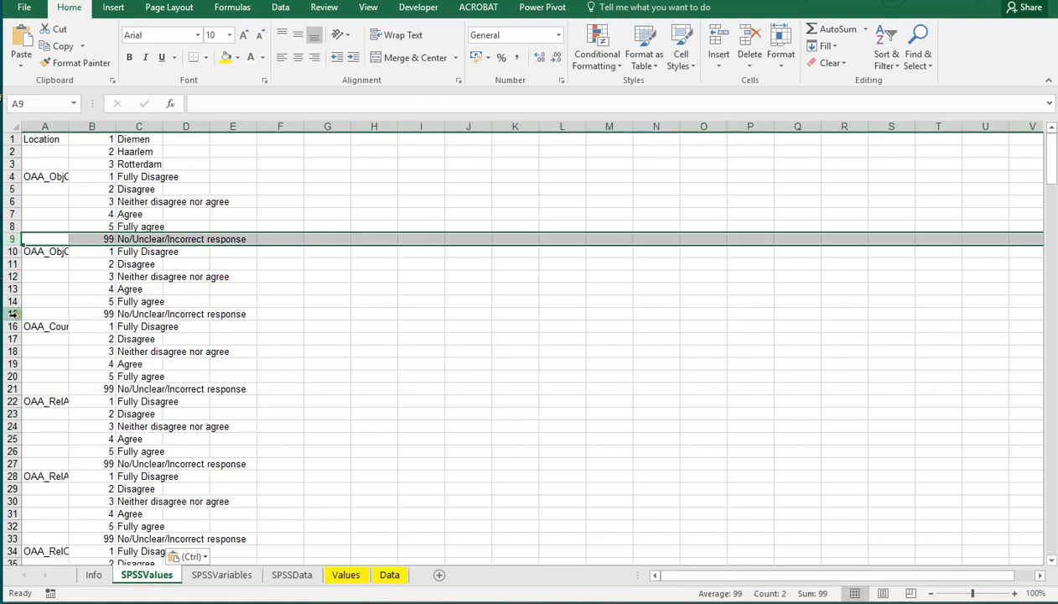
left_click(12, 313, "ctrl")
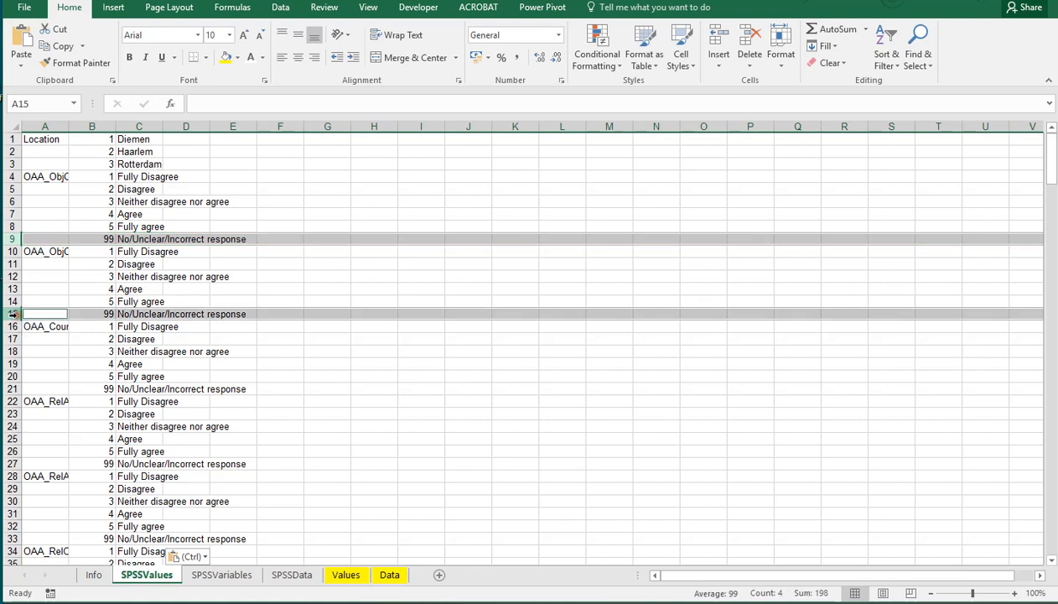
left_click(11, 388, "ctrl")
left_click(12, 463, "ctrl")
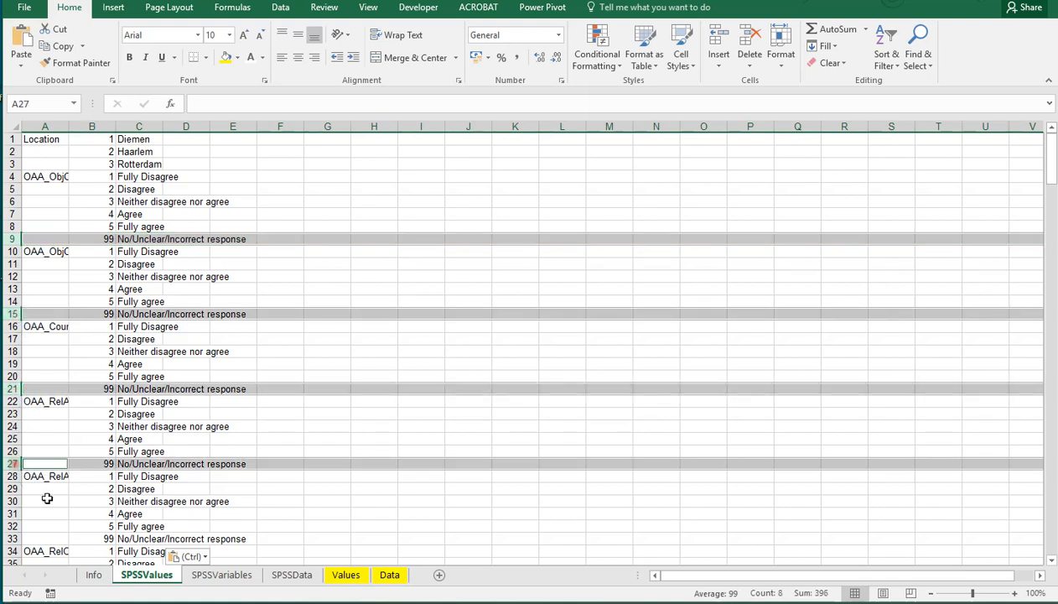
left_click(12, 537, "ctrl")
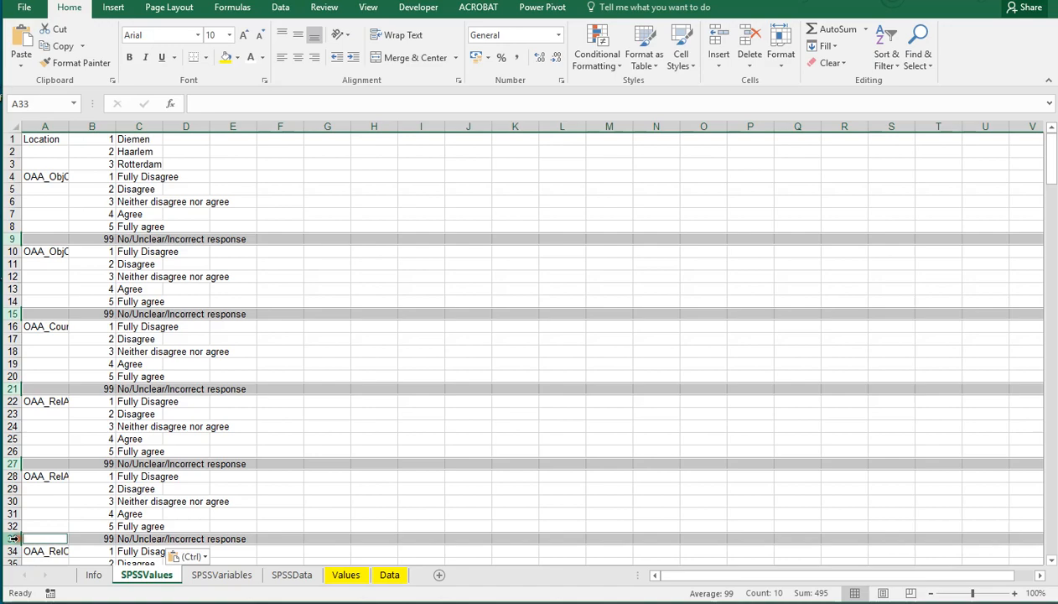
right_click(13, 538)
left_click(56, 439)
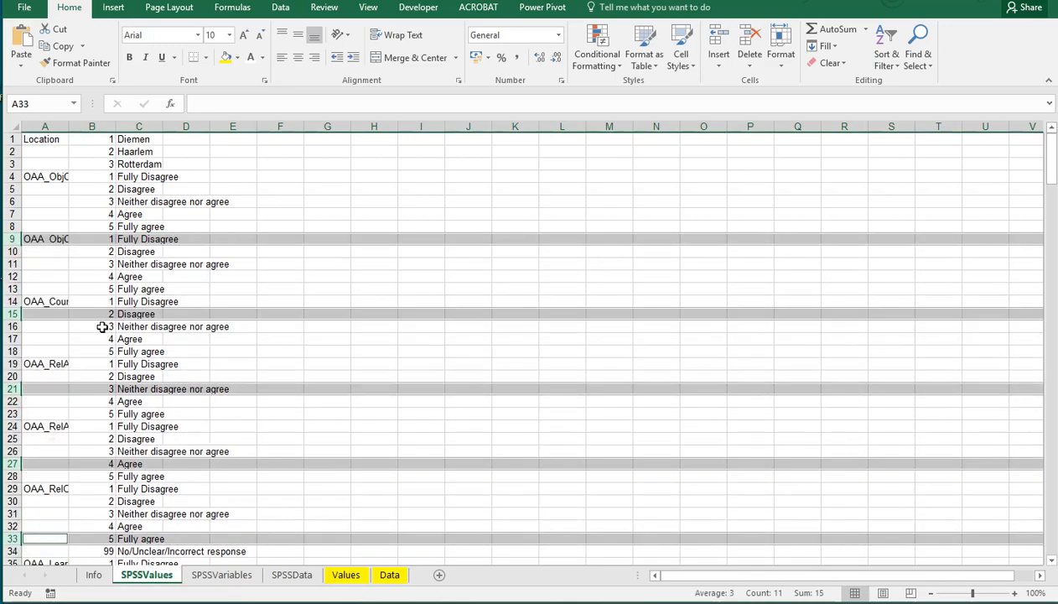
scroll(99, 321, "down", 7)
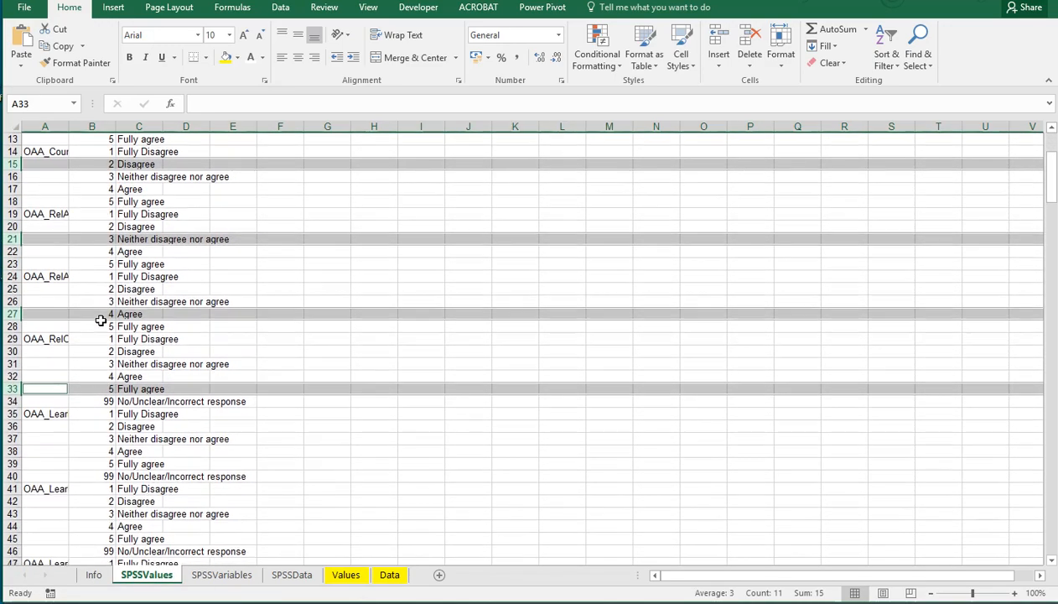
Delete rows 34, 40, 46, 52 and 58, which hold the missing value 99, from the SPSSValues sheet
scroll(100, 320, "down", 2)
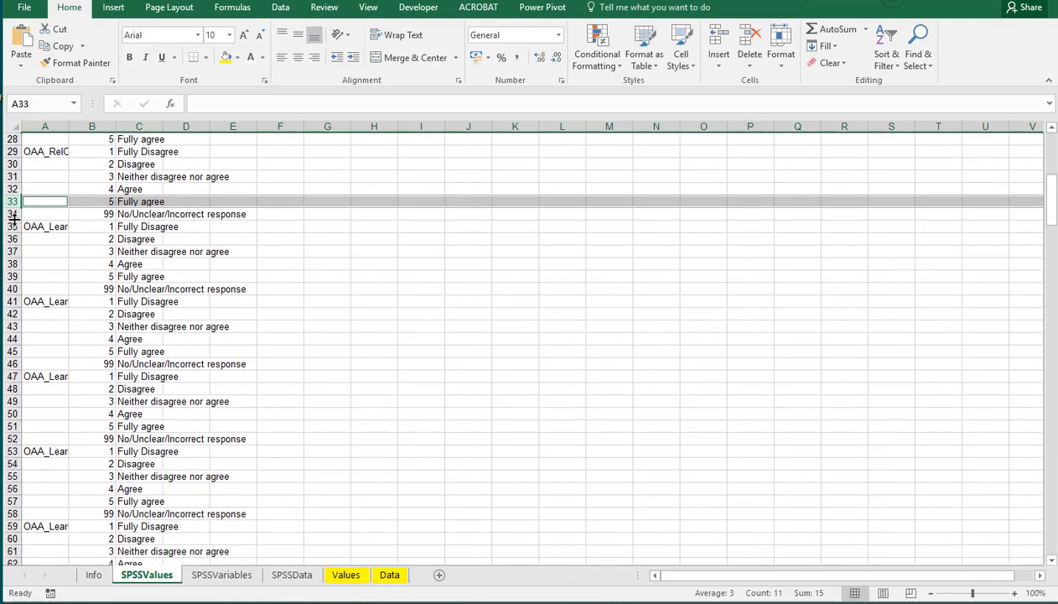
left_click(13, 215)
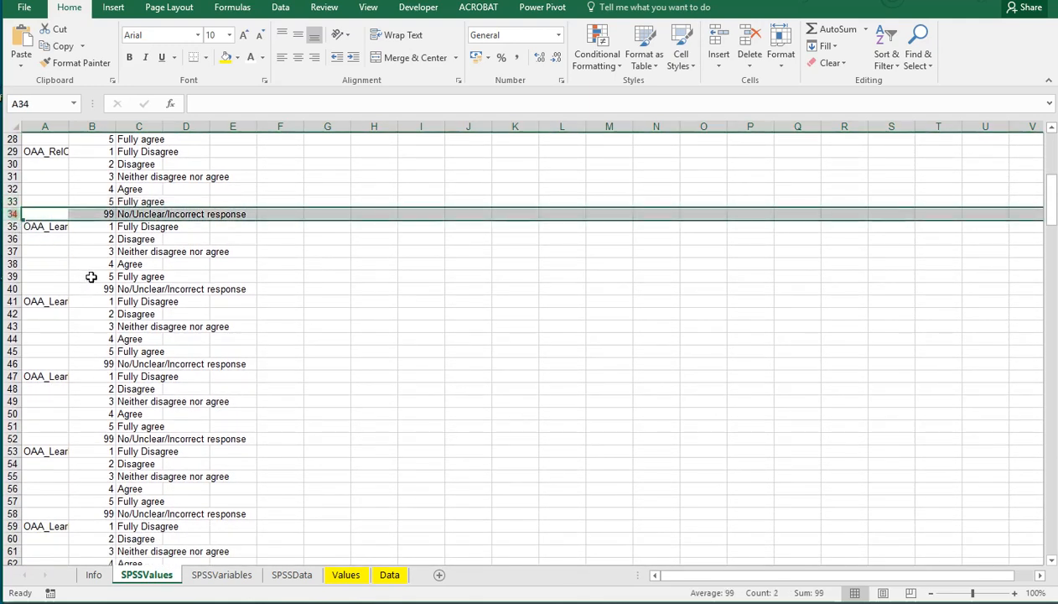
left_click(11, 288, "ctrl")
left_click(12, 364, "ctrl")
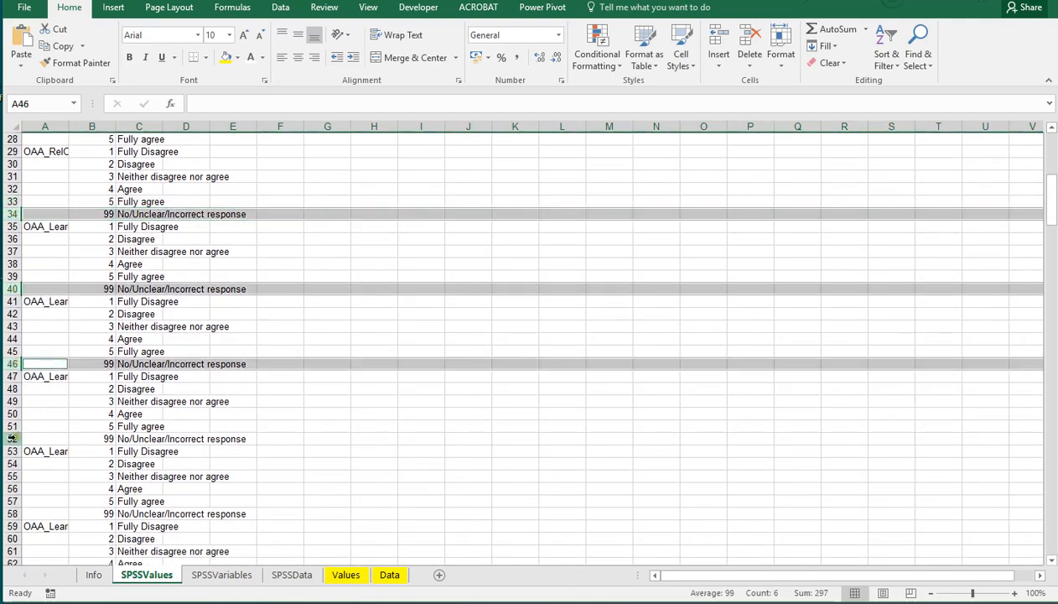
left_click(11, 438, "ctrl")
left_click(11, 513, "ctrl")
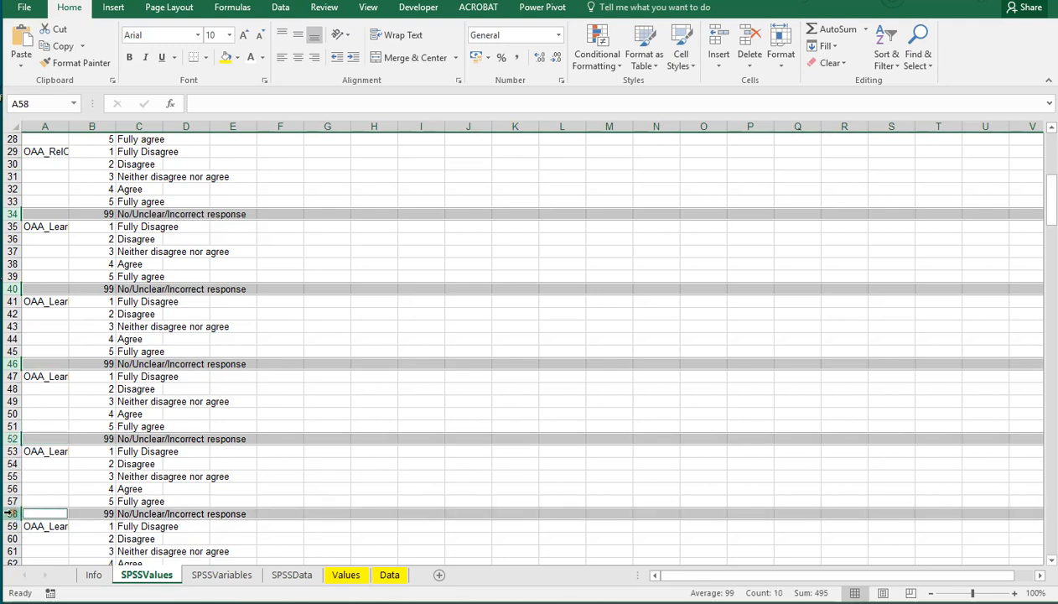
right_click(11, 513)
left_click(47, 412)
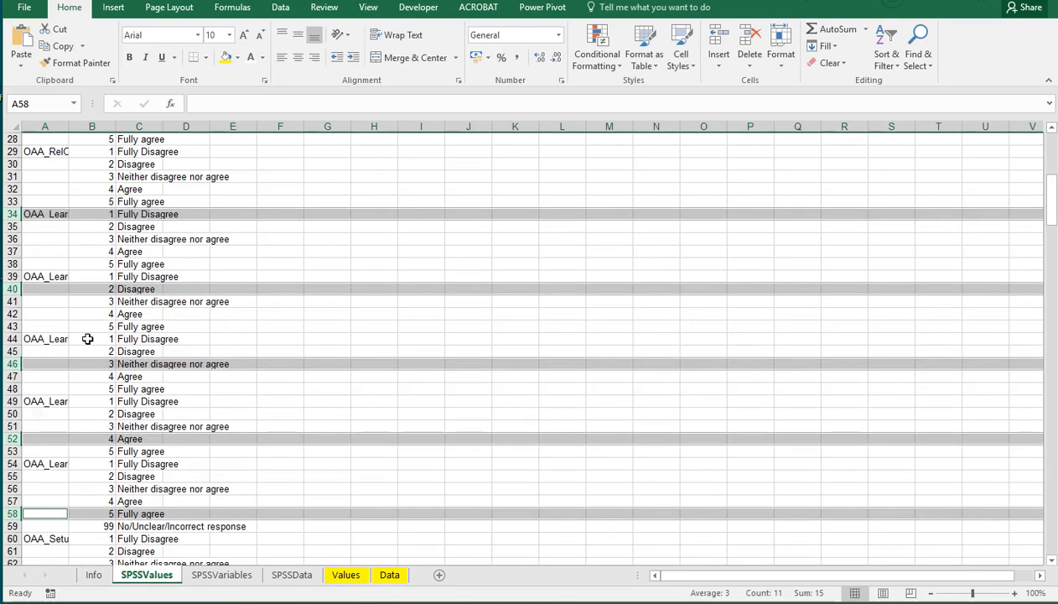
Delete the missing-value rows (98 and 99) 59, 65, 71, 77–78, 84–85, 91–92, 98–99 and 105–106 from the SPSSValues sheet
scroll(88, 339, "down", 9)
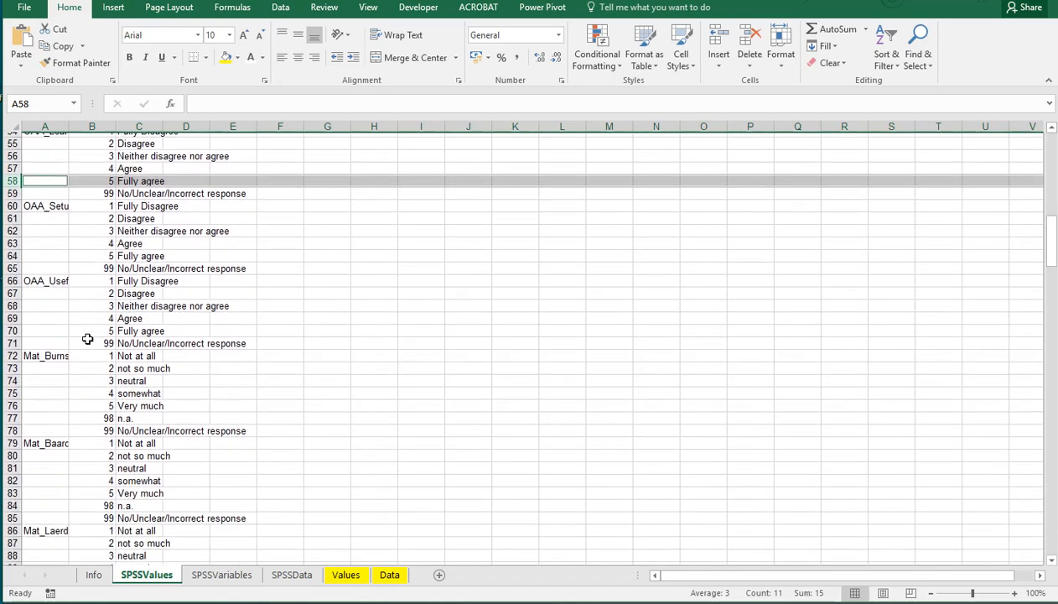
left_click(11, 189)
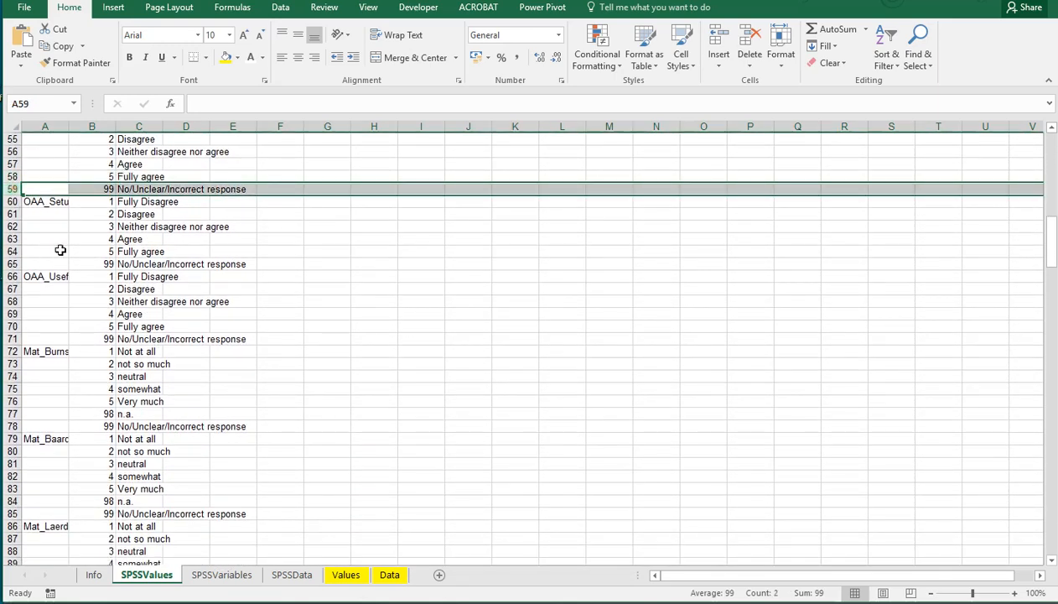
left_click(12, 264, "ctrl")
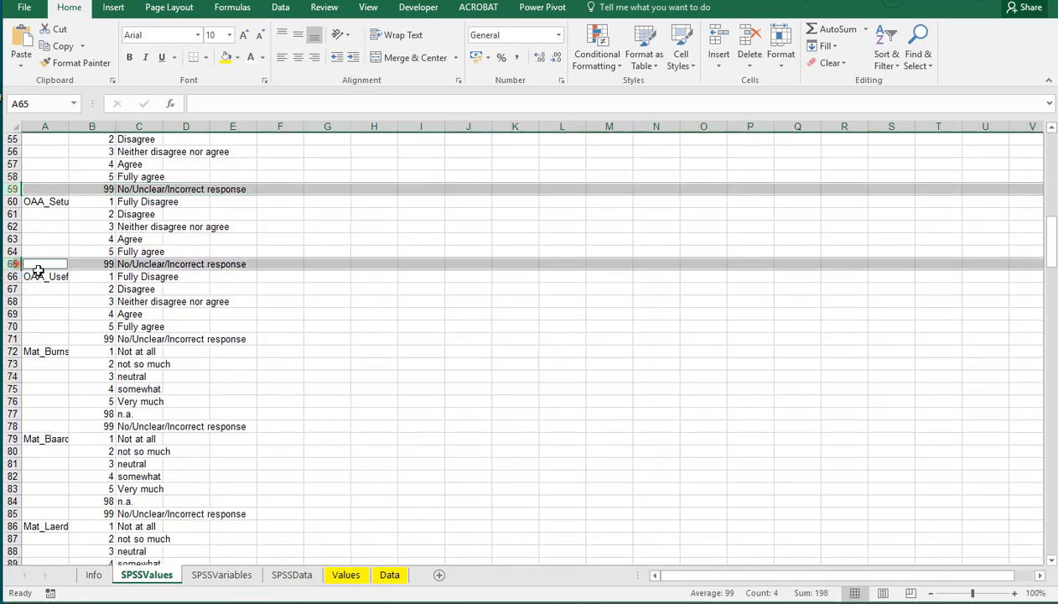
left_click(12, 338, "ctrl")
left_click(12, 413, "ctrl")
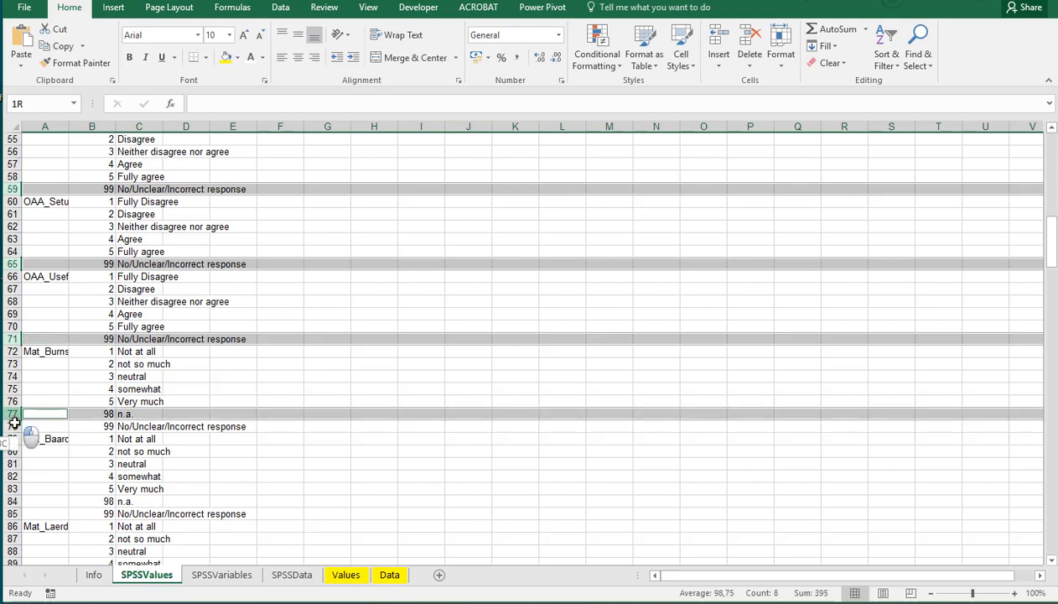
left_click_drag(13, 424, 14, 428)
left_click_drag(14, 501, 15, 512)
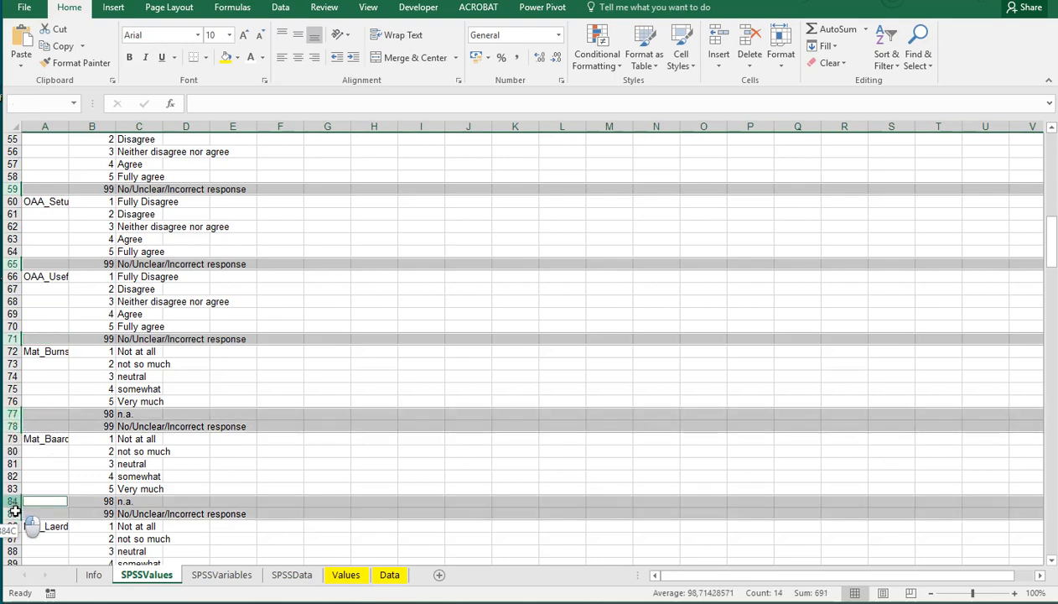
scroll(75, 460, "down", 7)
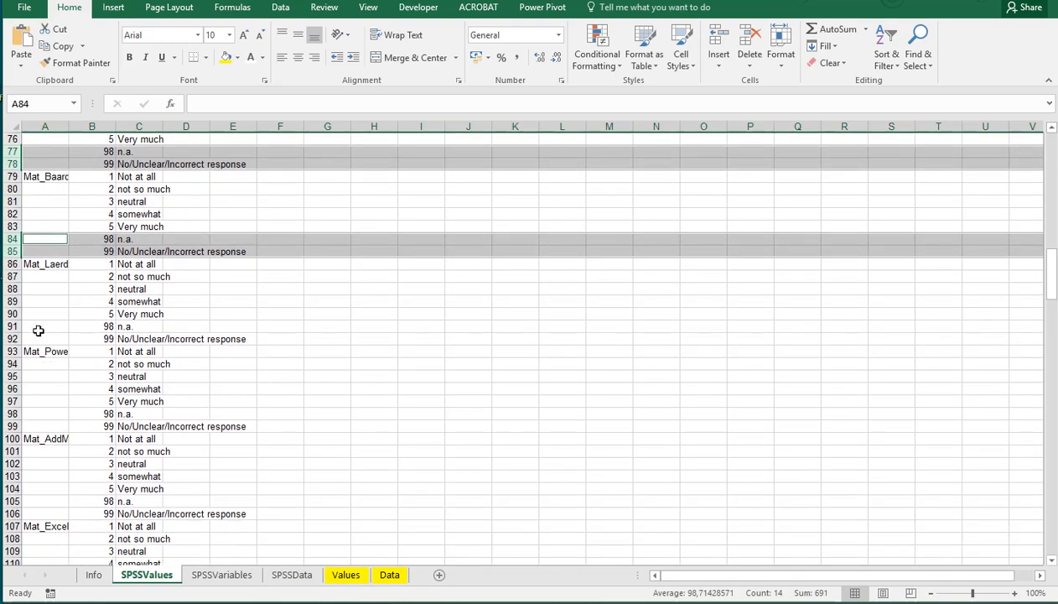
left_click_drag(11, 326, 11, 339)
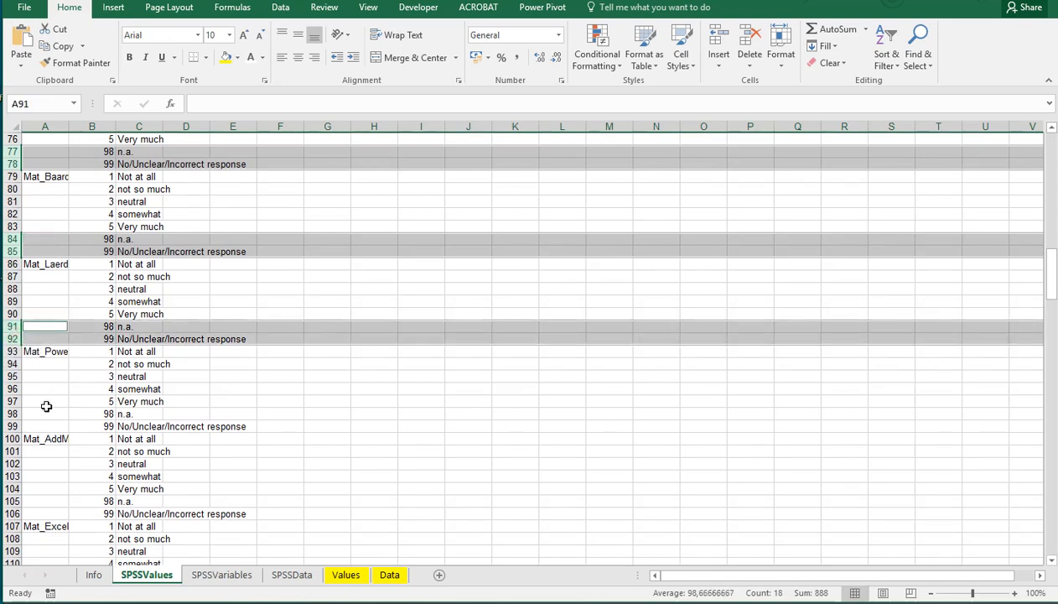
left_click_drag(12, 414, 11, 426)
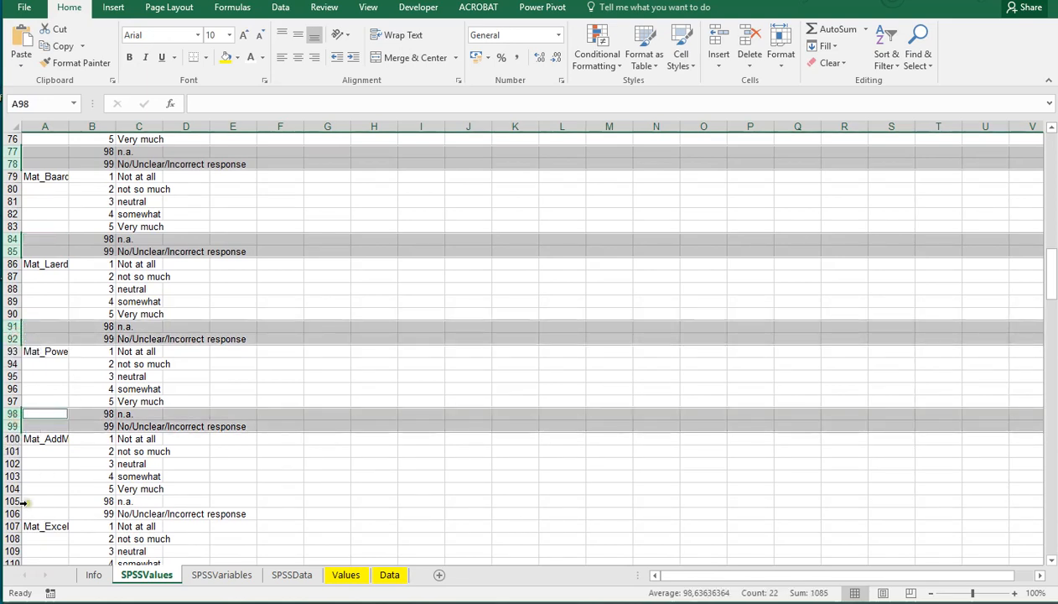
left_click_drag(11, 502, 13, 513)
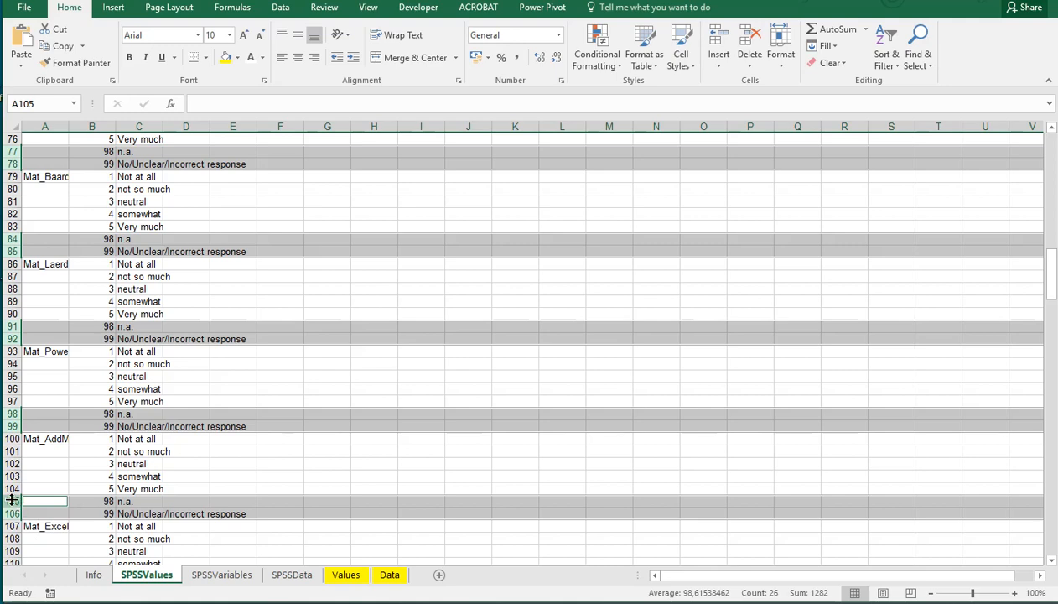
right_click(13, 502)
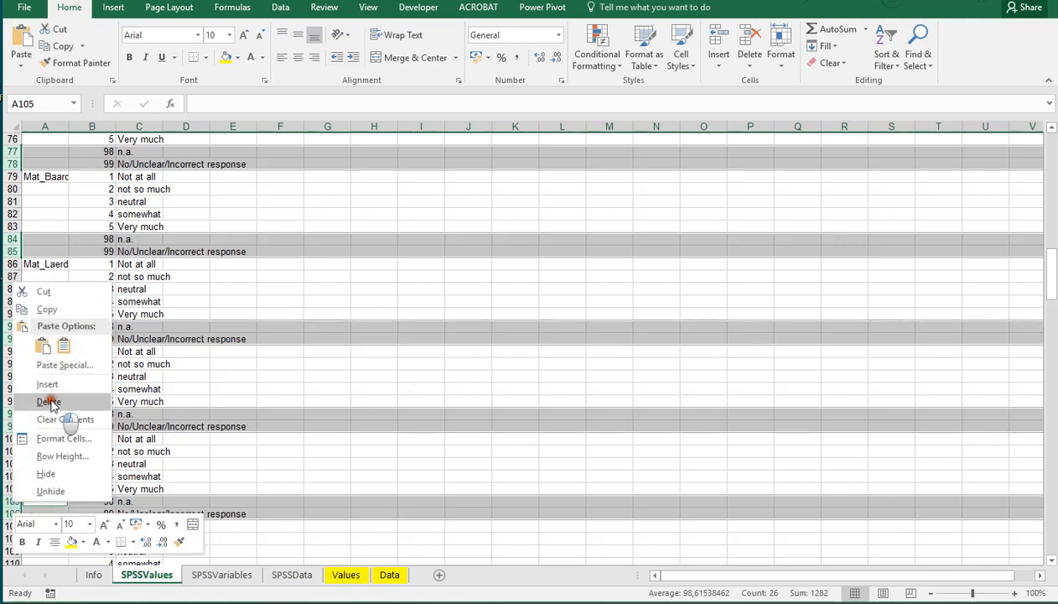
left_click(52, 403)
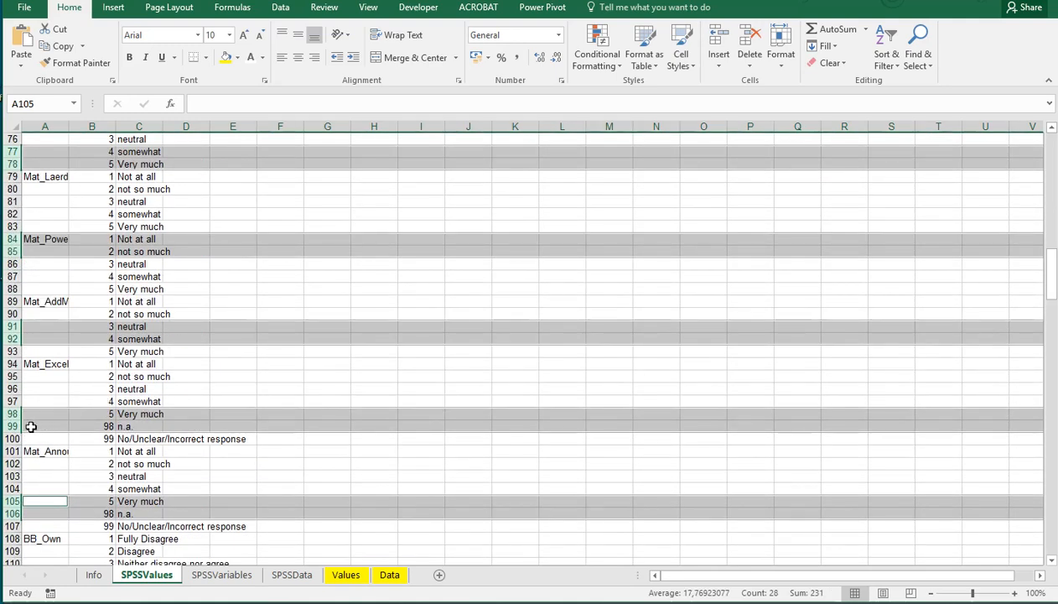
Delete the missing-value rows 99–100, 106–107, 113, 119, 125, 131, 137, 143 and 149 from the SPSSValues sheet
left_click_drag(12, 426, 12, 437)
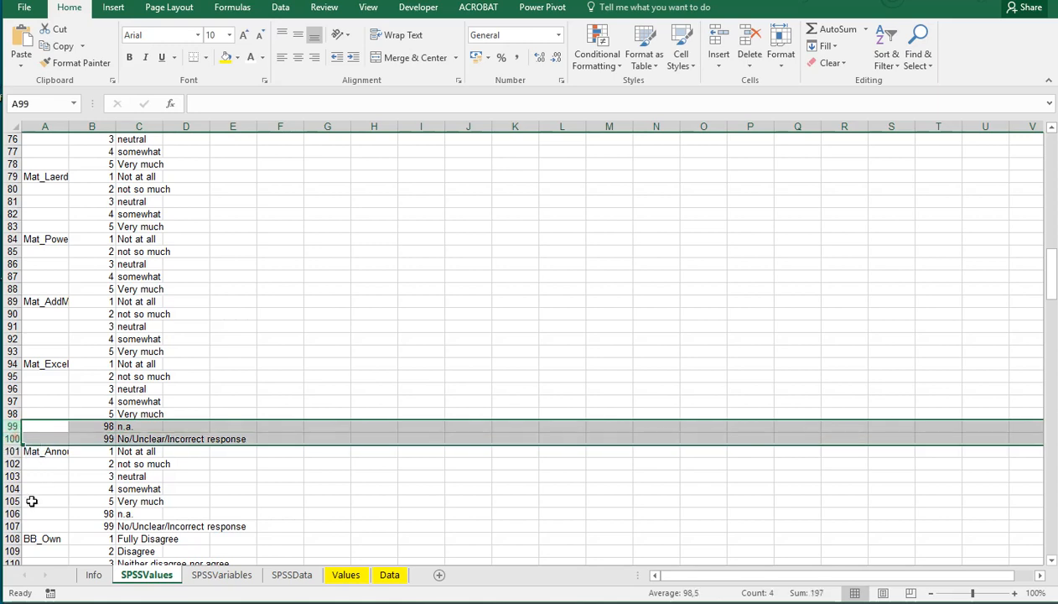
left_click_drag(14, 514, 16, 527)
scroll(92, 432, "down", 7)
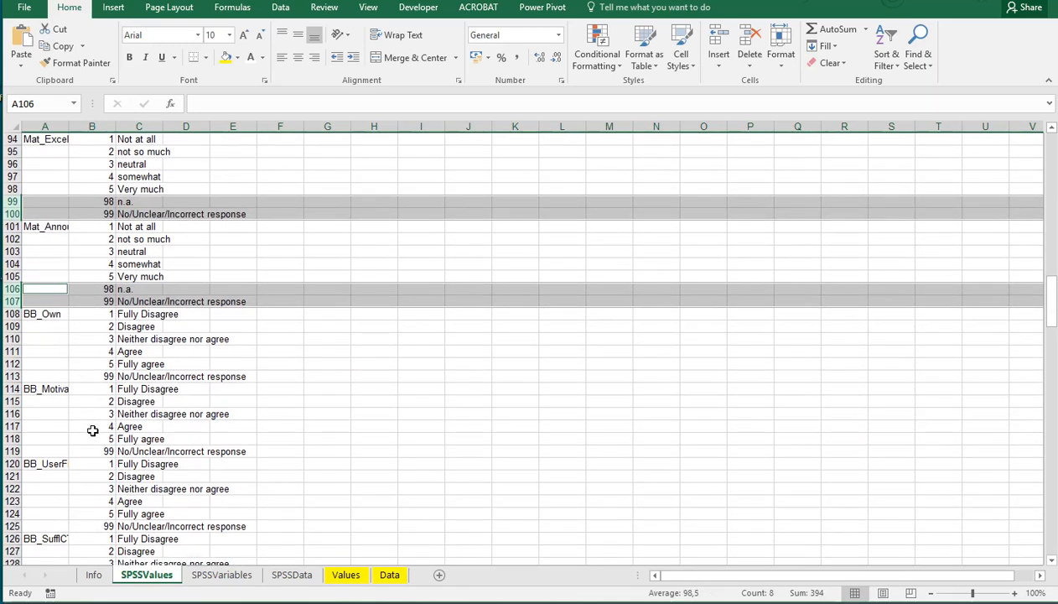
left_click(15, 338, "ctrl")
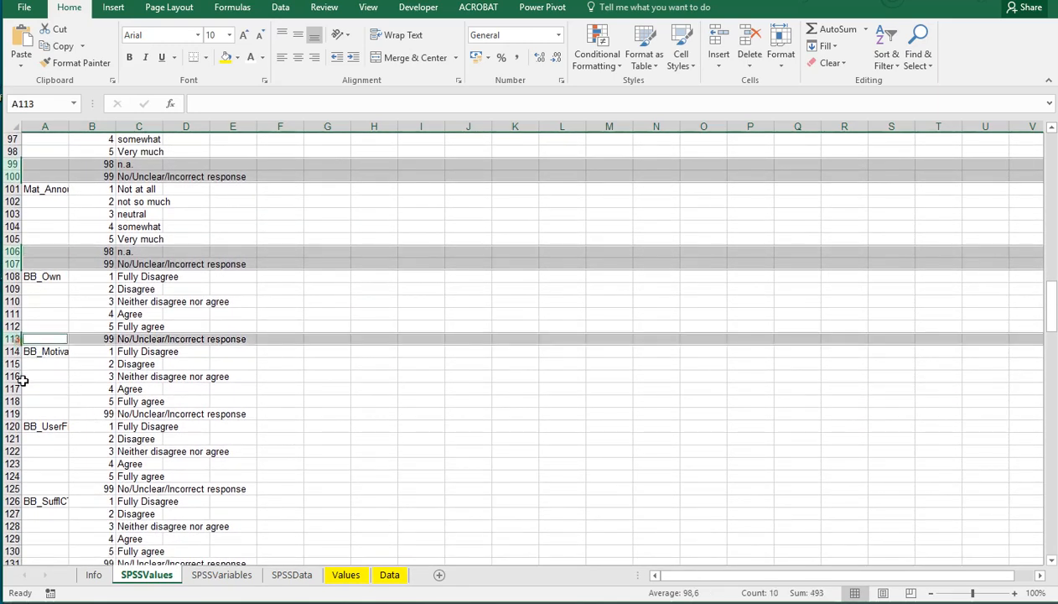
left_click(14, 413, "ctrl")
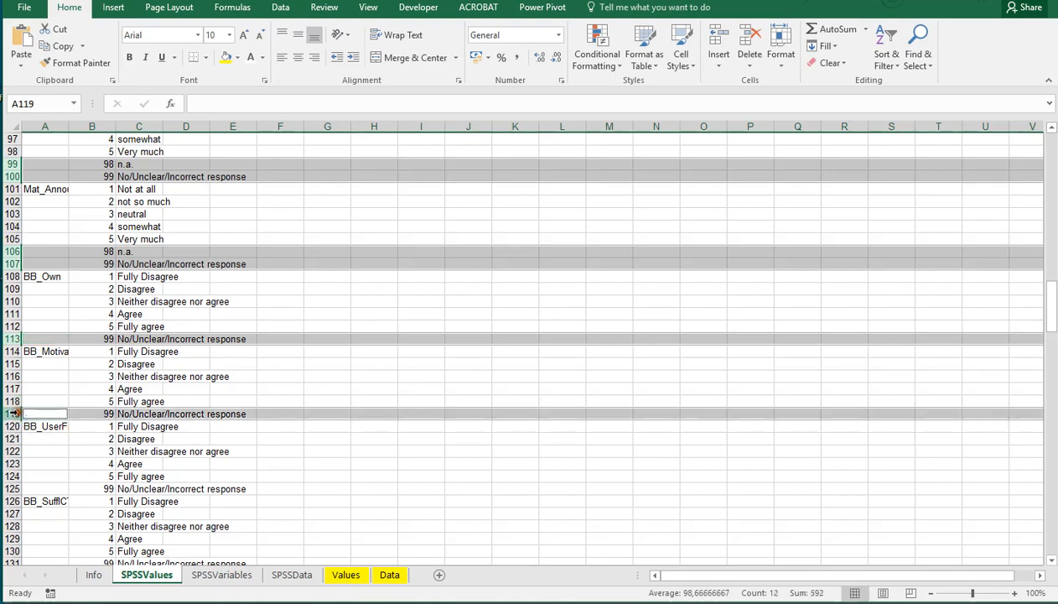
left_click(14, 488, "ctrl")
scroll(99, 414, "down", 7)
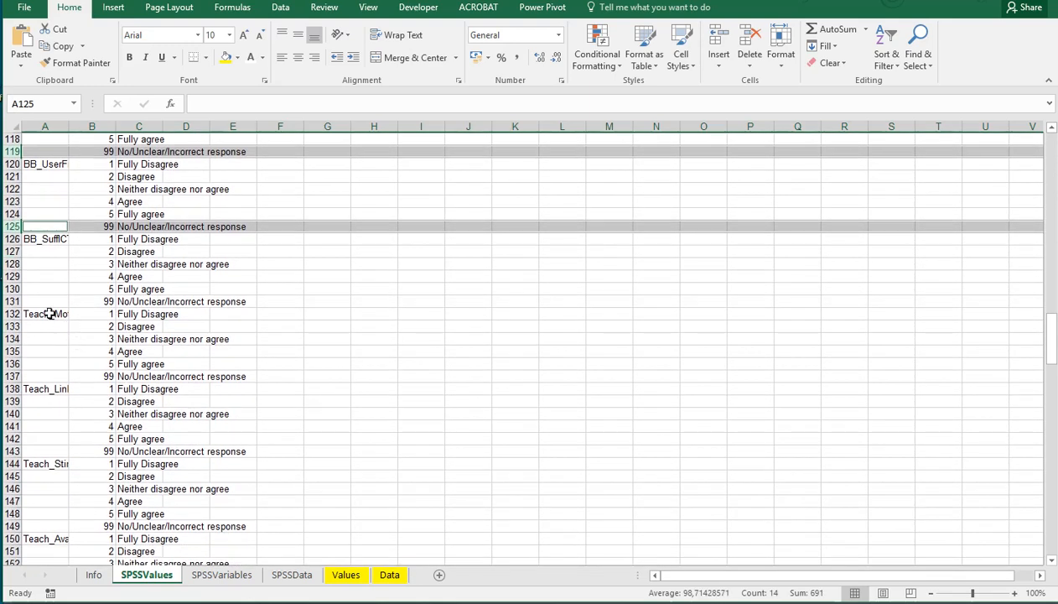
left_click(14, 299, "ctrl")
left_click(15, 376, "ctrl")
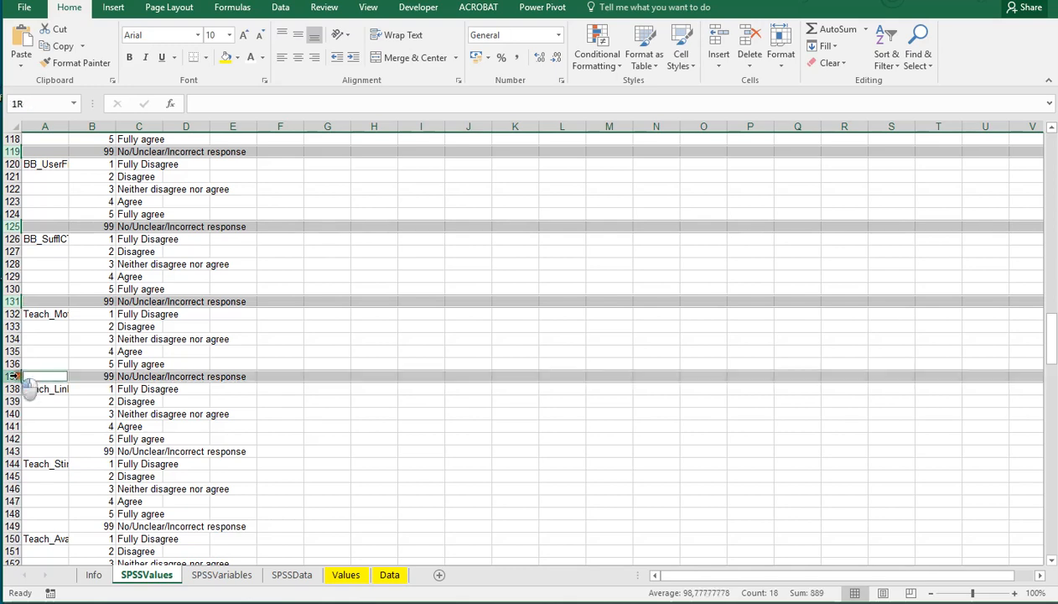
left_click(14, 451, "ctrl")
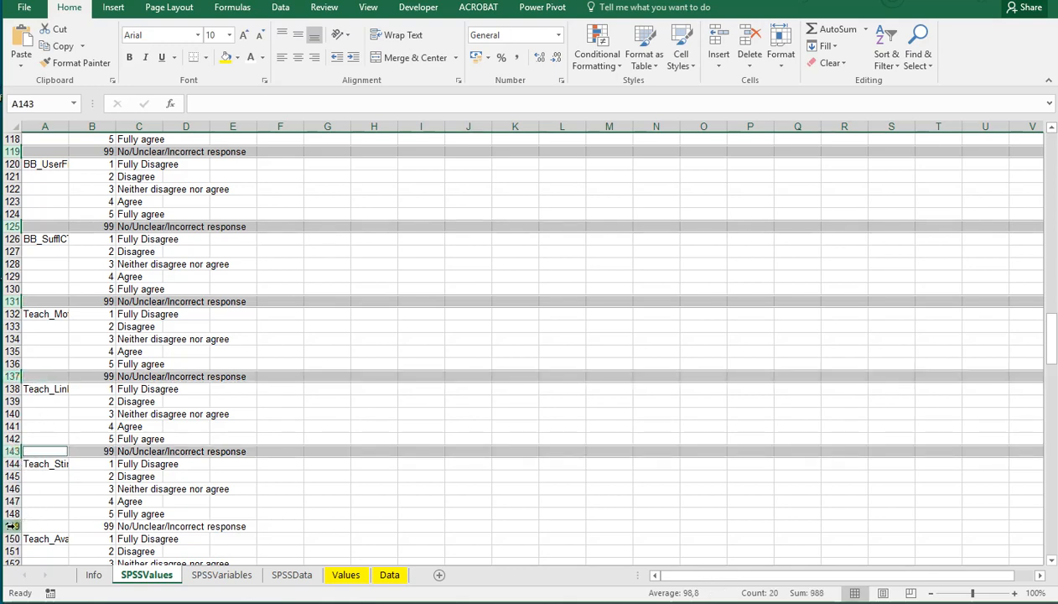
left_click(15, 526, "ctrl")
right_click(15, 525)
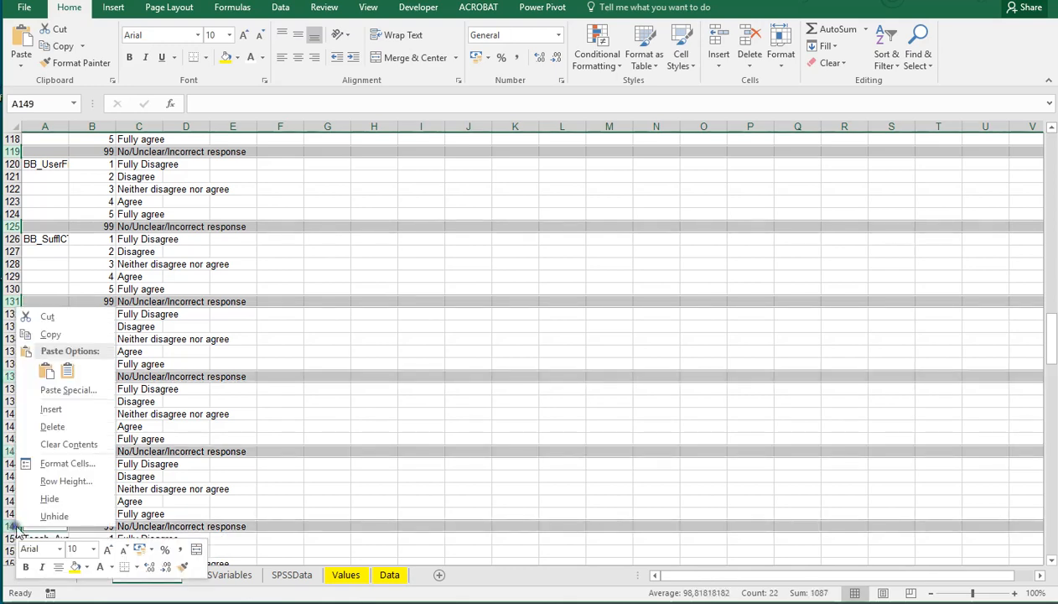
left_click(52, 427)
Delete rows 144, 150, 156, 162, 168 and 174, which hold the missing value 99, from the SPSSValues sheet
scroll(107, 377, "down", 4)
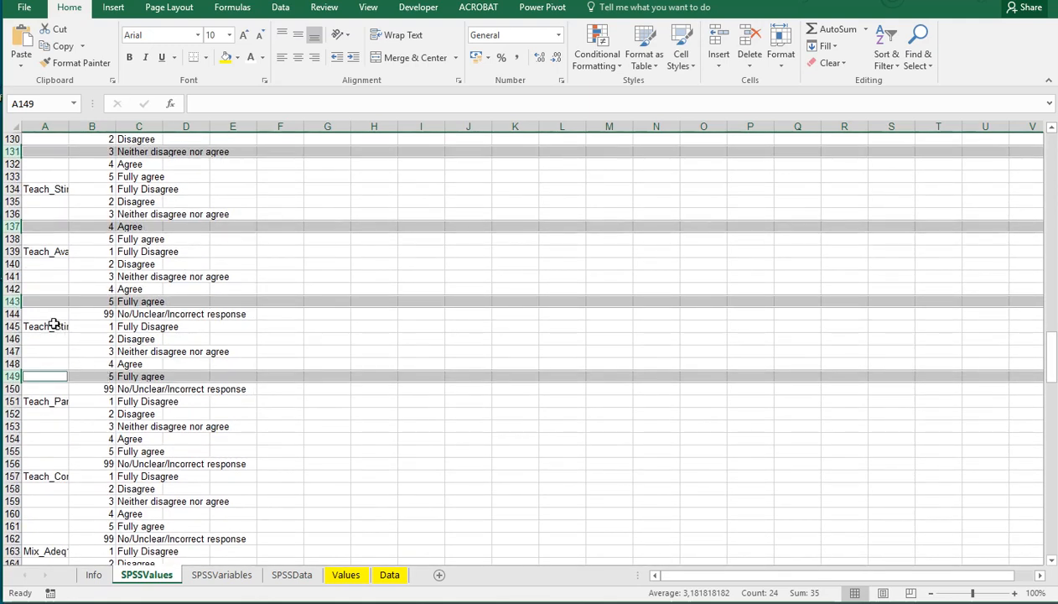
left_click(12, 314)
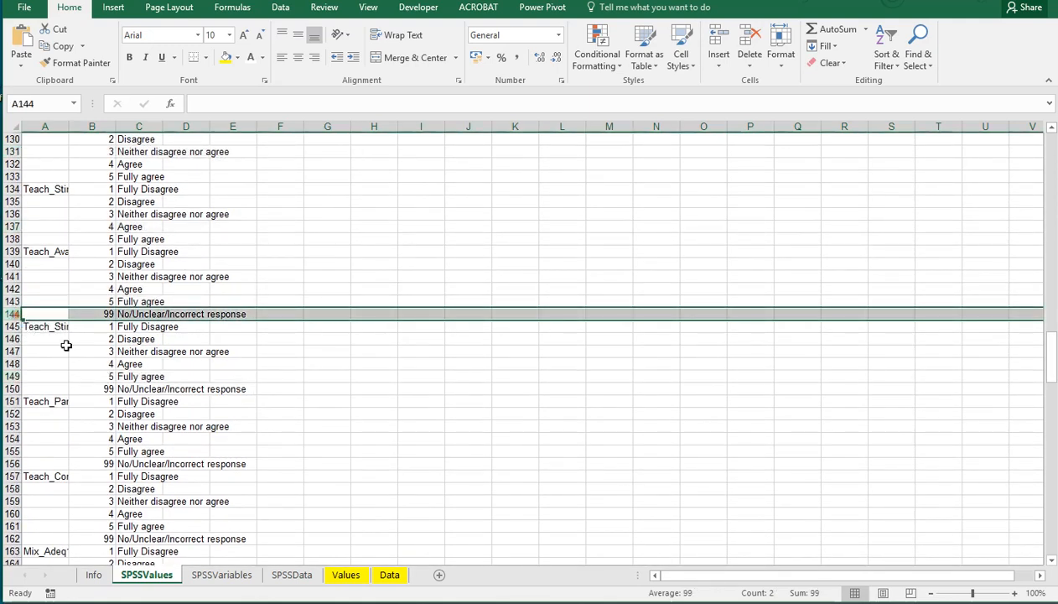
left_click(12, 388, "ctrl")
left_click(14, 464, "ctrl")
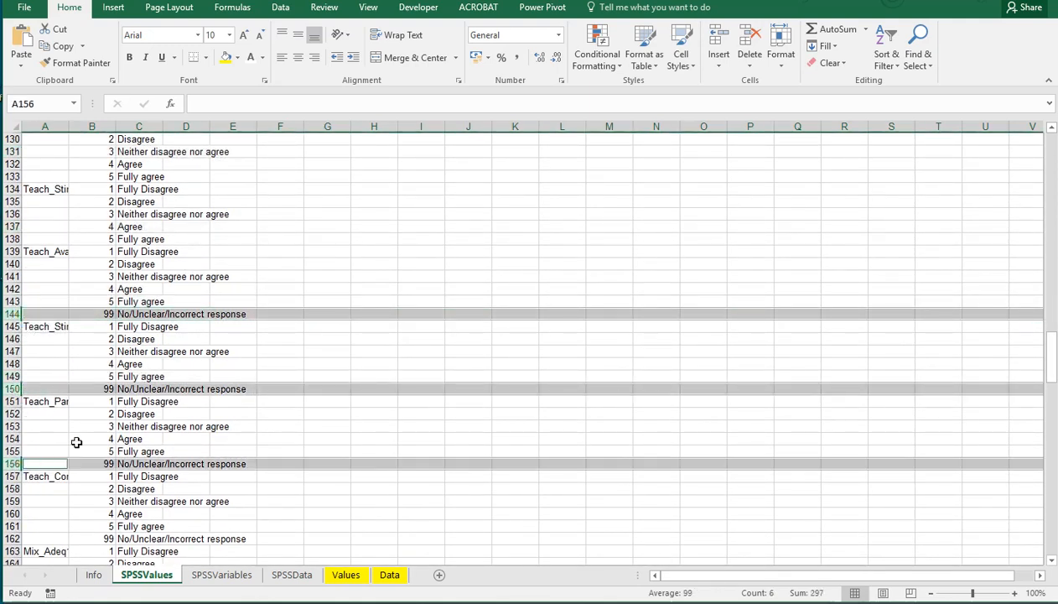
scroll(77, 440, "down", 4)
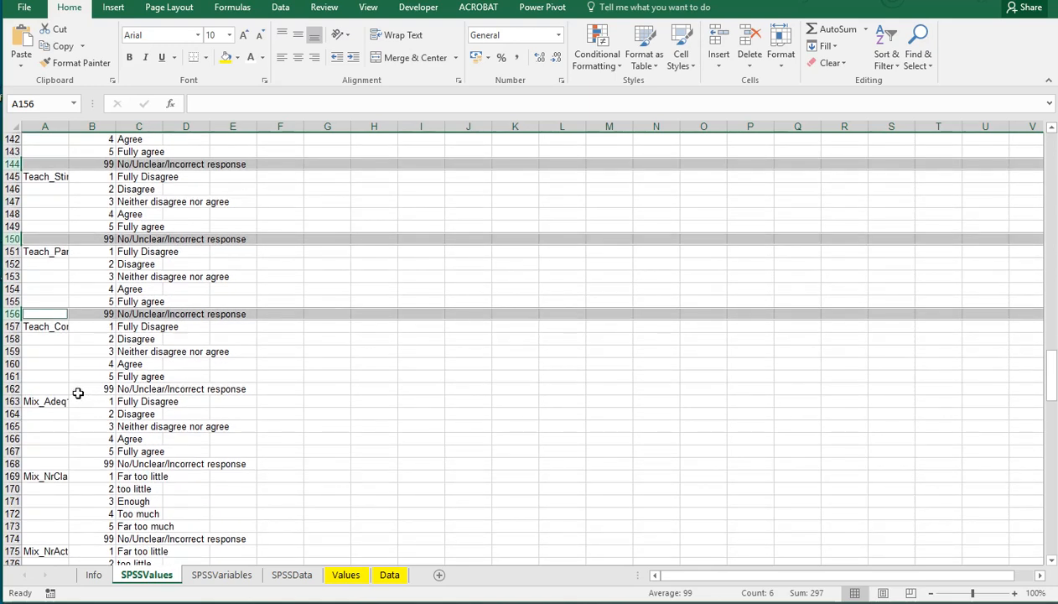
left_click(12, 388, "ctrl")
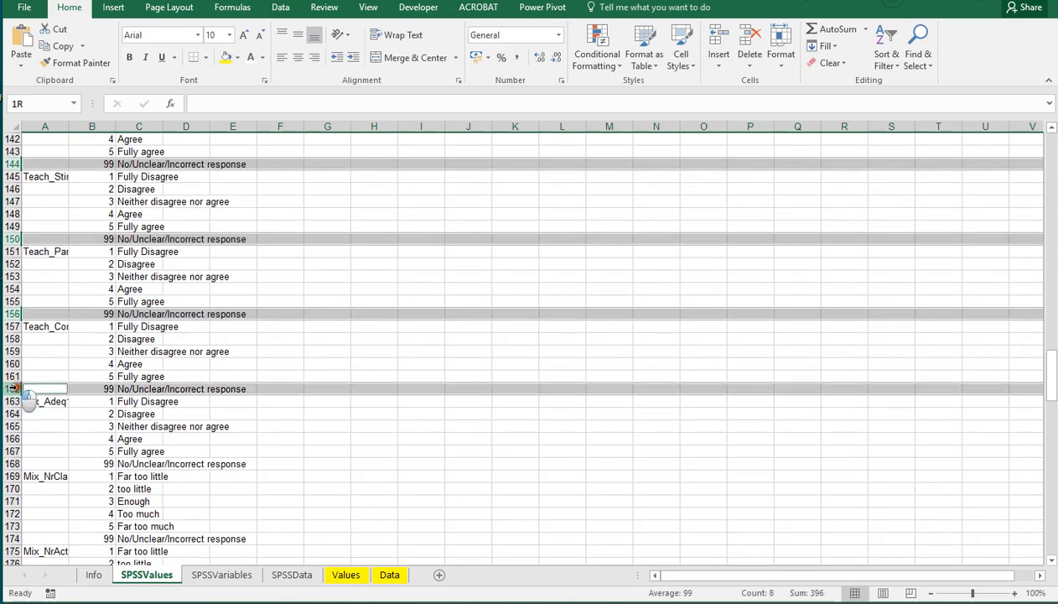
left_click(13, 463, "ctrl")
left_click(13, 537, "ctrl")
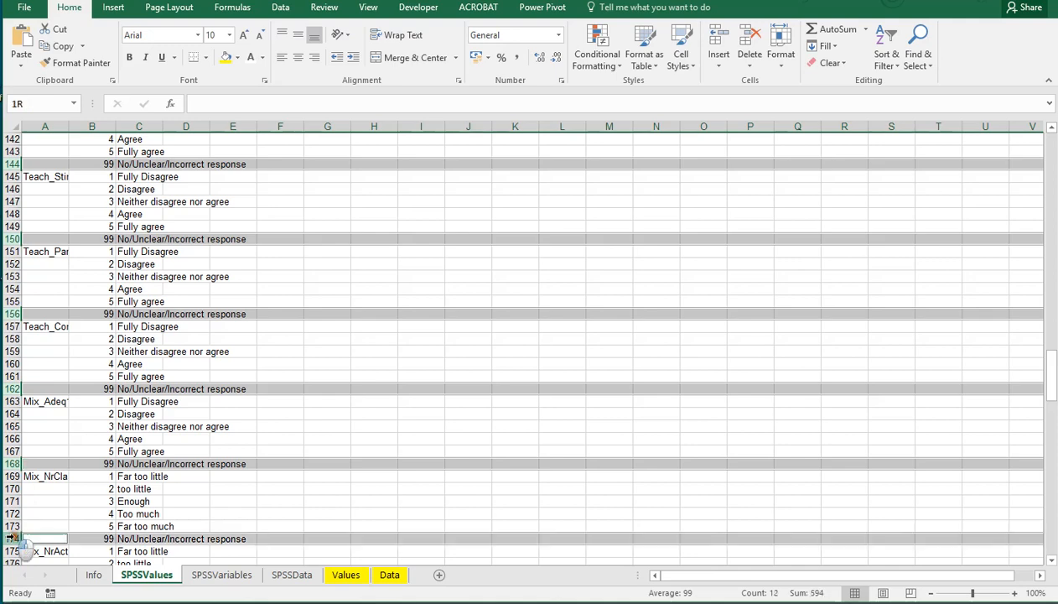
right_click(10, 462)
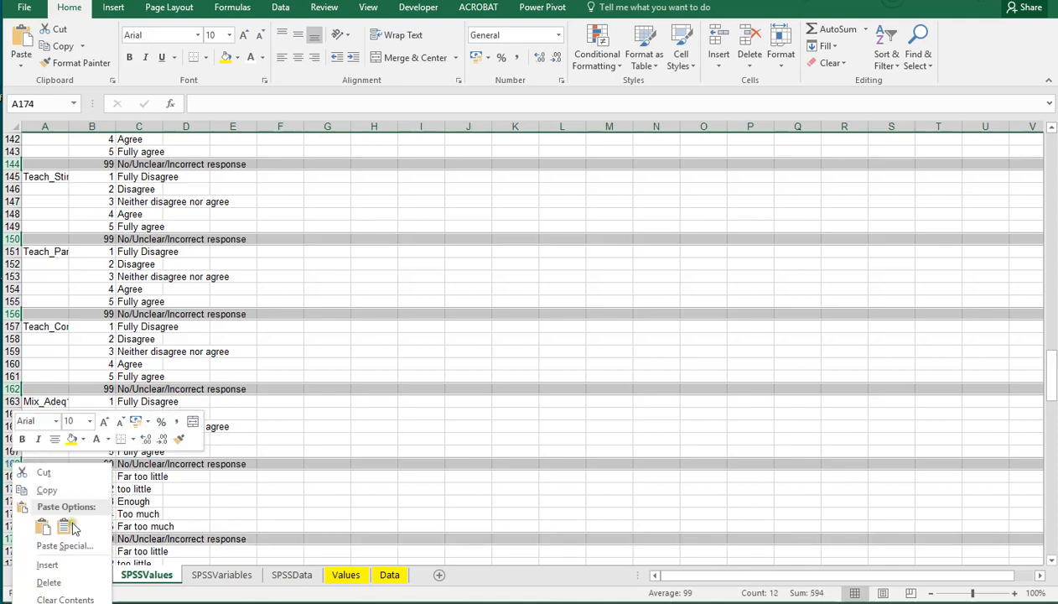
left_click(49, 582)
scroll(109, 341, "down", 10)
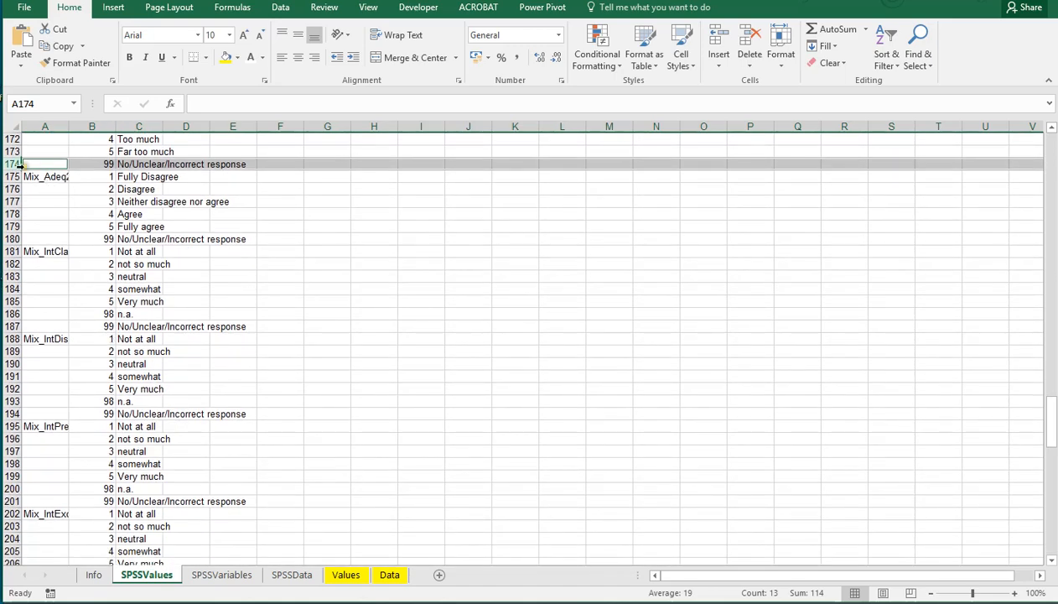
left_click(12, 239, "ctrl")
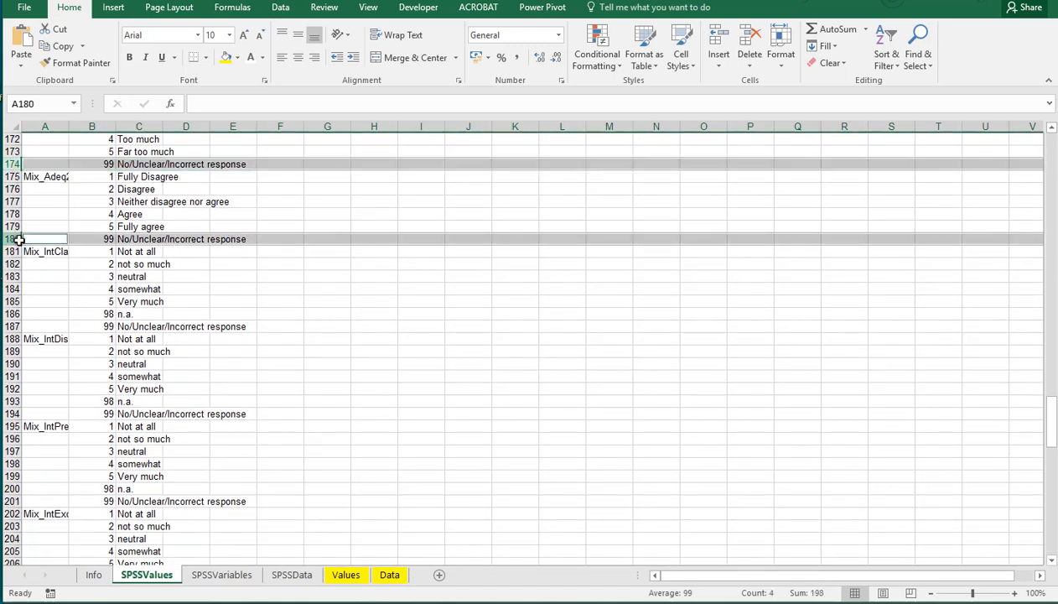
left_click_drag(13, 313, 12, 327, "ctrl")
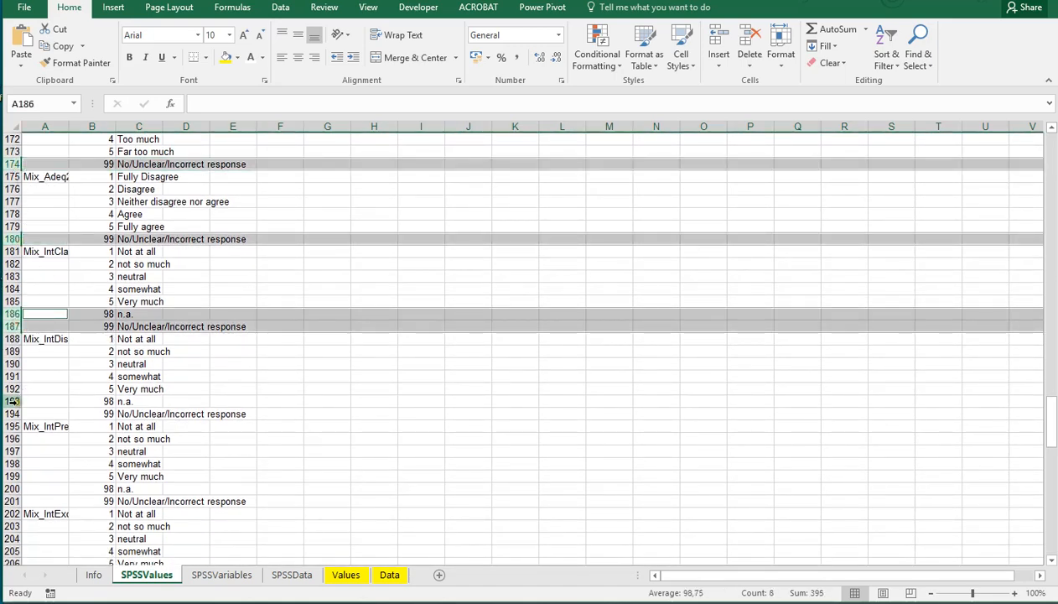
left_click_drag(13, 401, 12, 415, "ctrl")
scroll(66, 397, "down", 6)
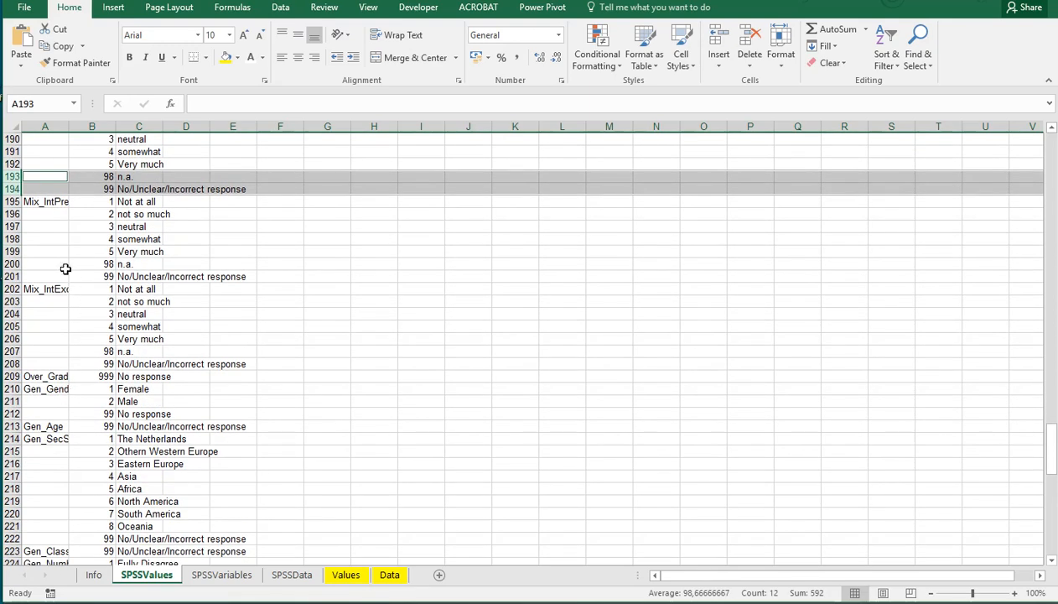
left_click_drag(13, 264, 13, 277, "ctrl")
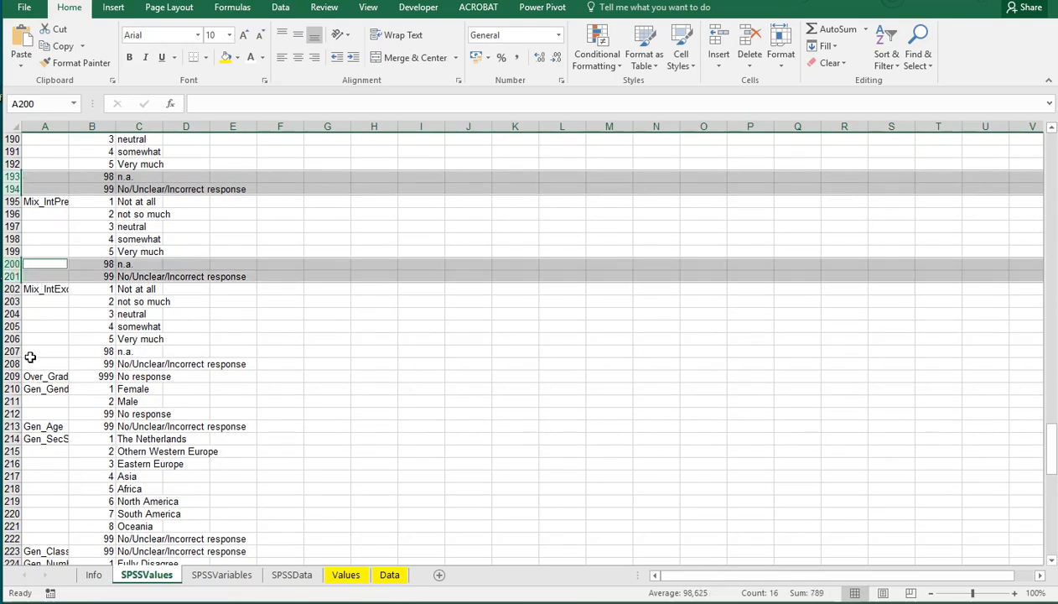
left_click_drag(13, 351, 14, 363, "ctrl")
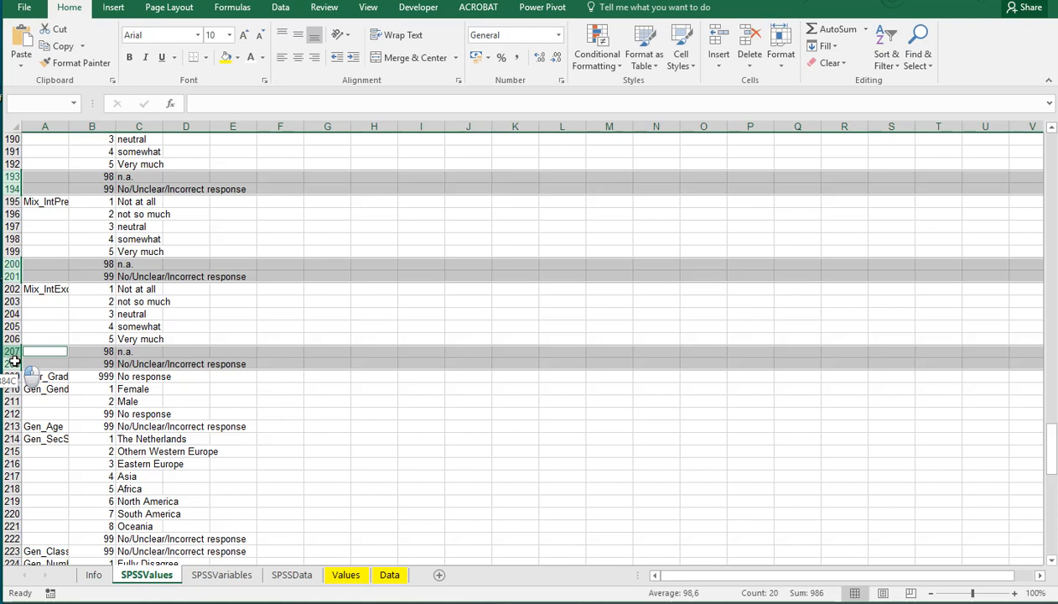
left_click_drag(15, 361, 15, 357, "ctrl")
left_click(12, 377, "ctrl")
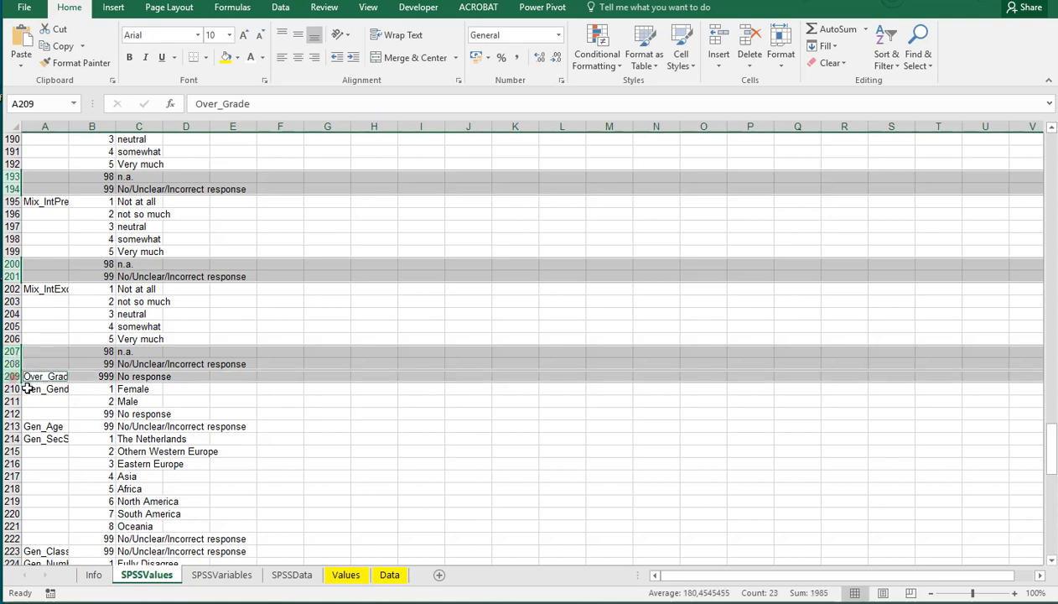
left_click_drag(13, 413, 15, 413, "ctrl")
left_click(44, 355)
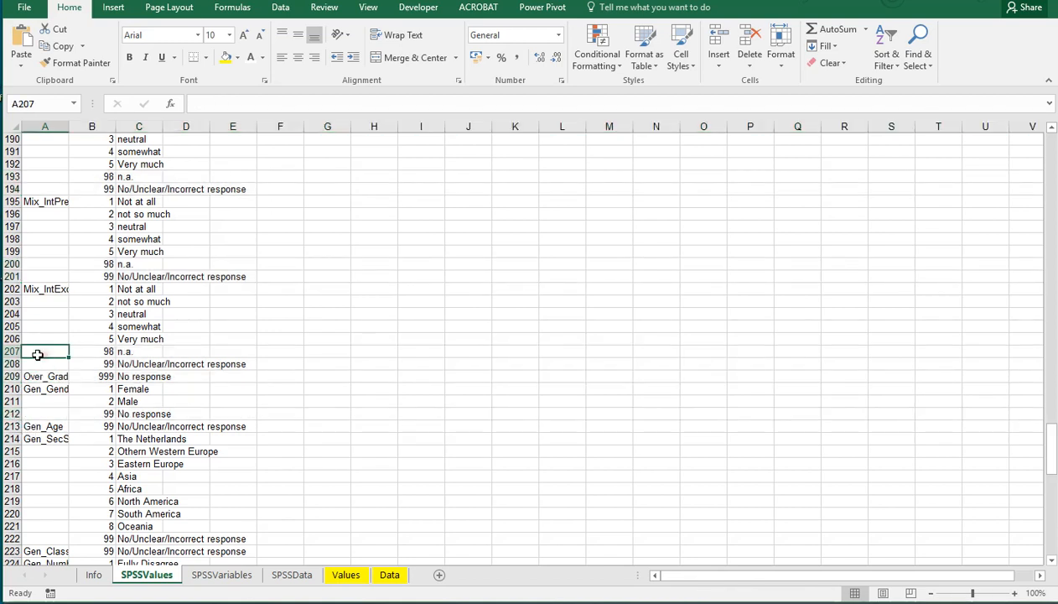
Delete the missing-value rows (98, 99 and 999) 193–194, 200–201, 207–209 and 212–213 from the SPSSValues sheet
left_click_drag(15, 351, 15, 377)
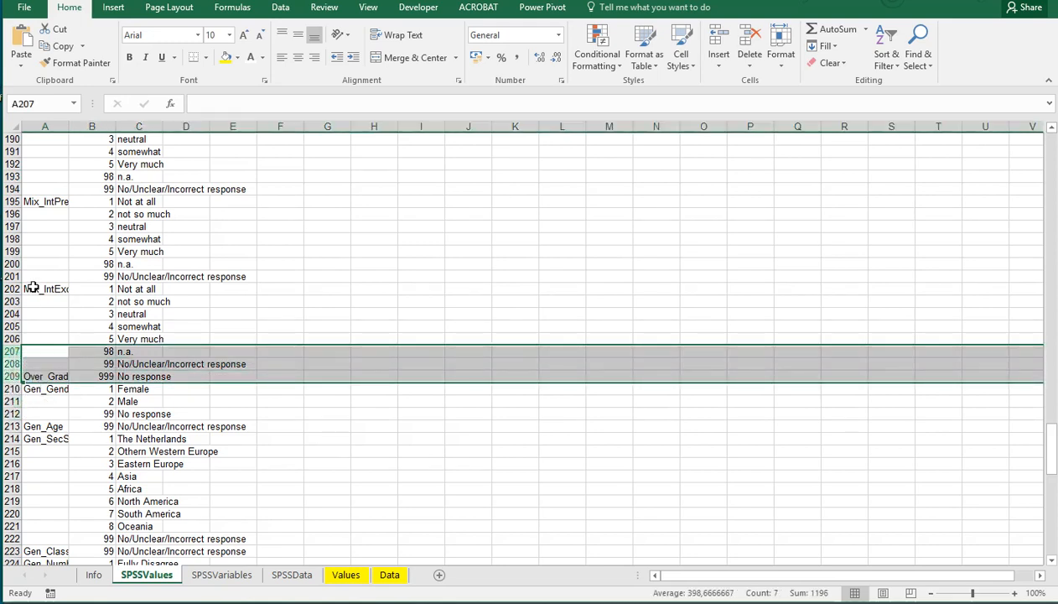
left_click_drag(15, 177, 17, 191)
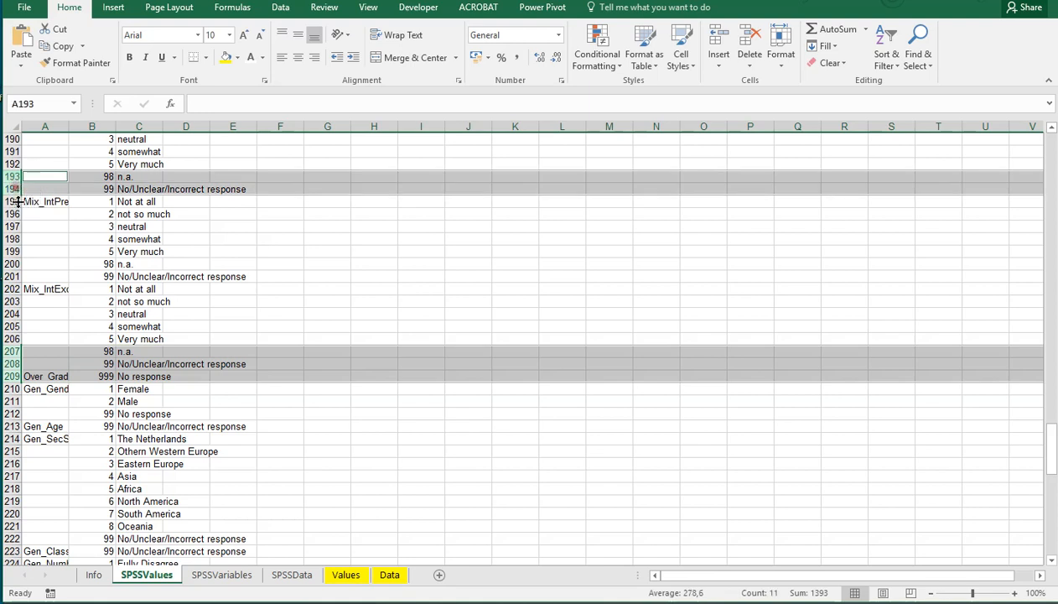
left_click_drag(15, 263, 15, 277)
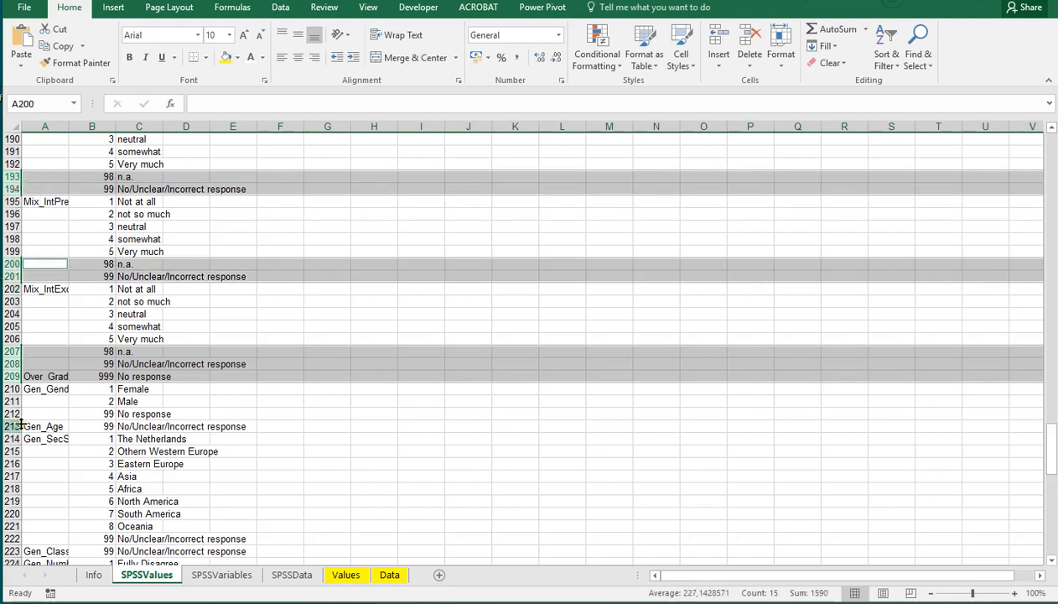
left_click_drag(12, 414, 11, 427)
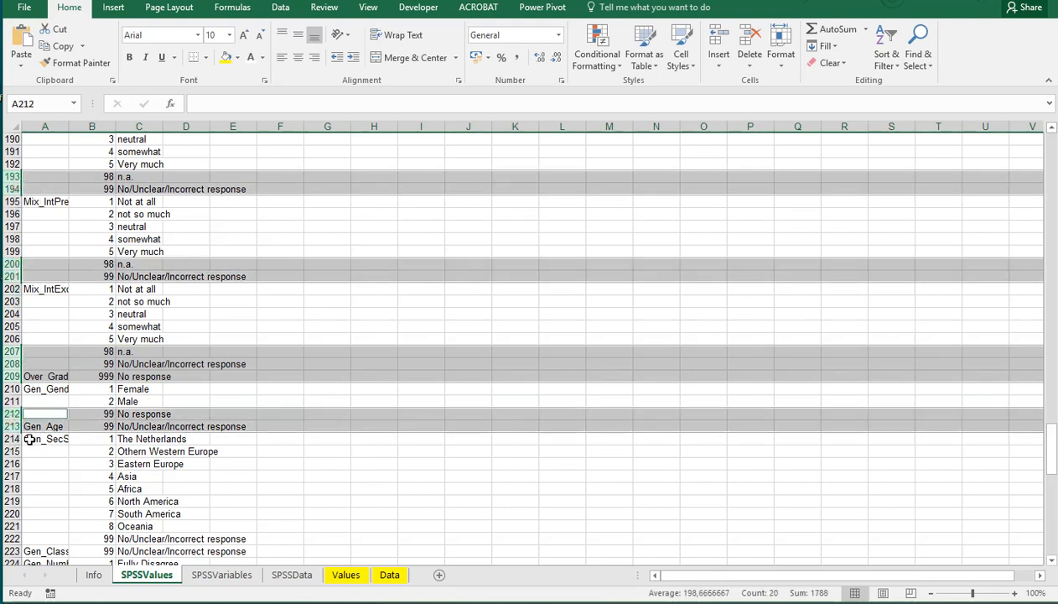
right_click(14, 417)
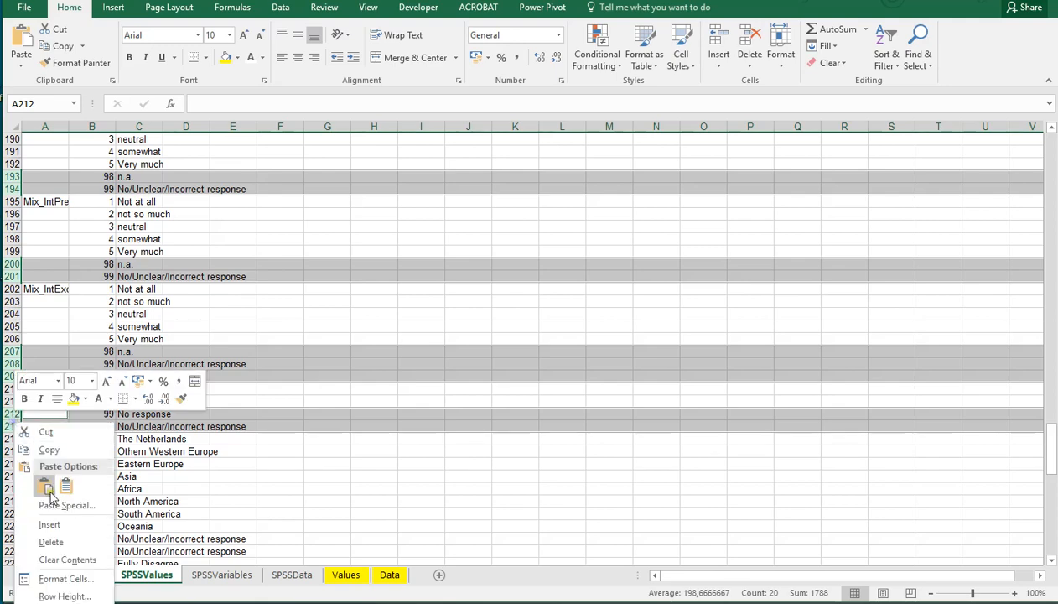
left_click(52, 542)
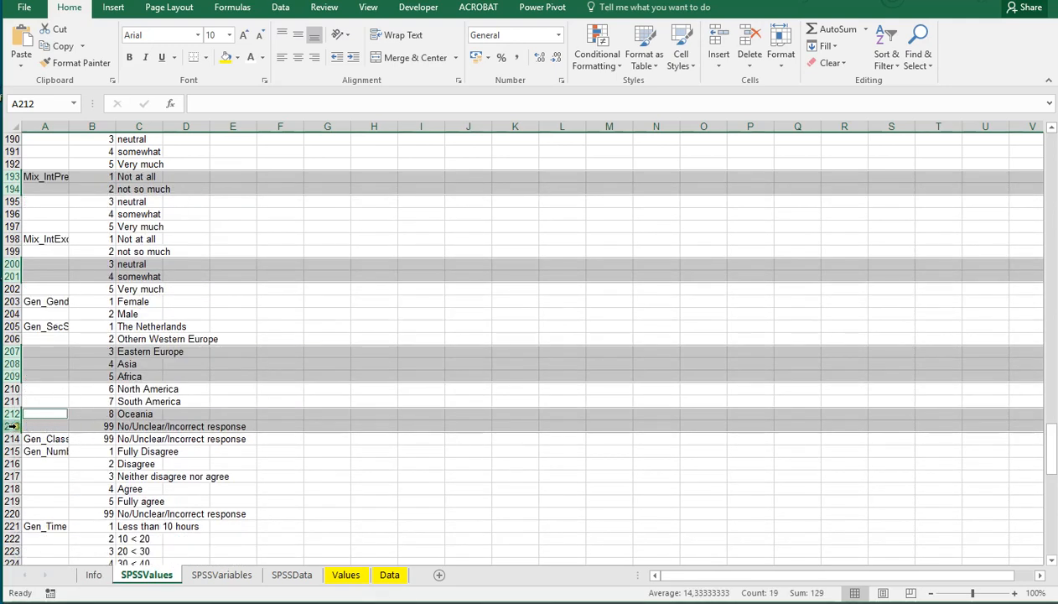
Delete rows 213, 214 and 220, which hold the missing value 99, from the SPSSValues sheet
left_click_drag(11, 426, 15, 439)
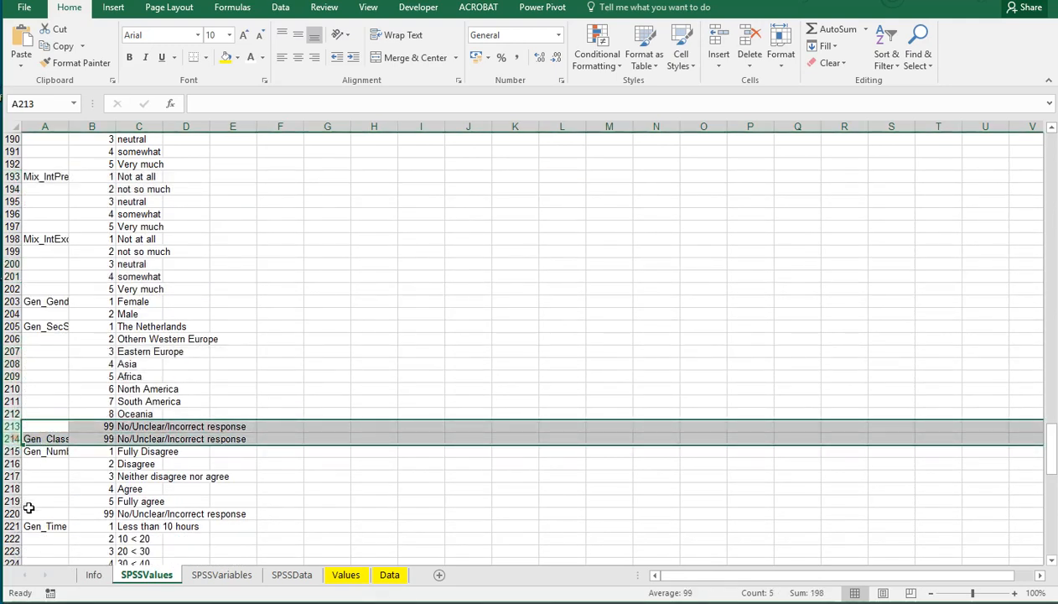
left_click(12, 513, "ctrl")
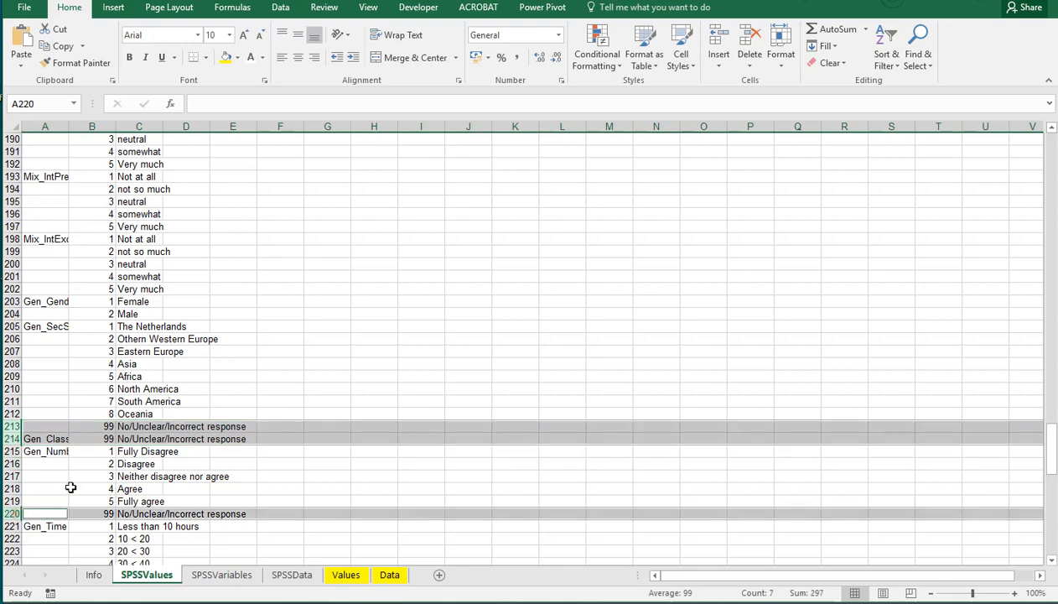
right_click(32, 436)
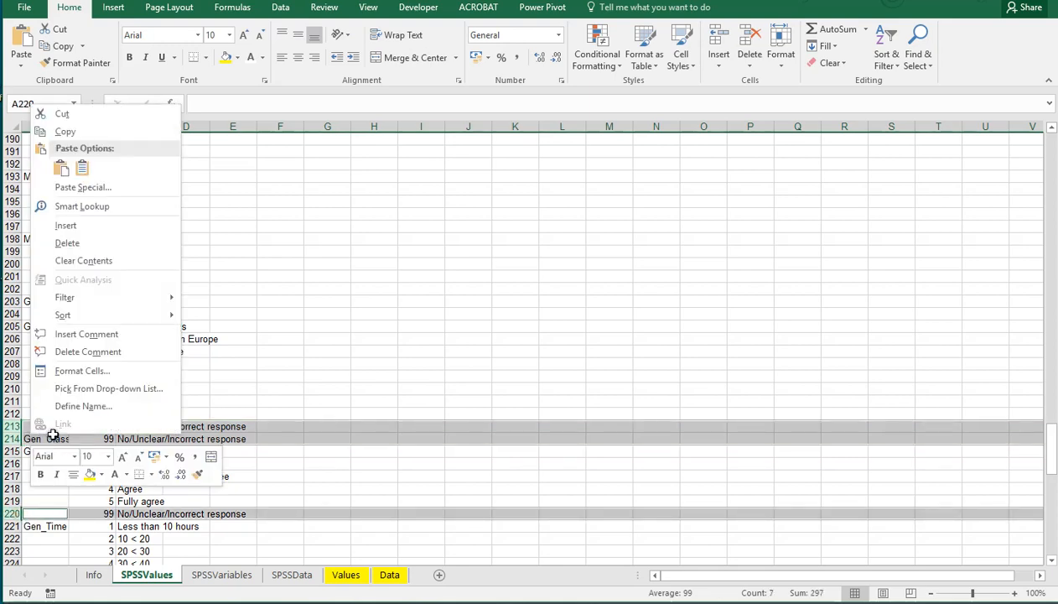
left_click(67, 242)
Delete the final missing-value row 223, below the Gen_Time values, from the SPSSValues sheet
scroll(101, 327, "down", 5)
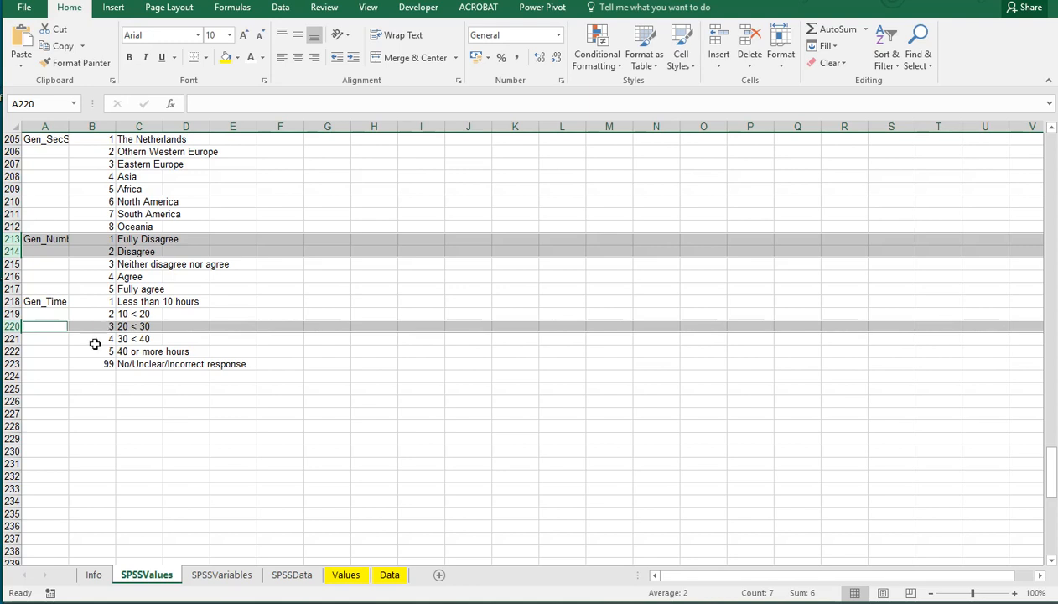
left_click(13, 364)
right_click(13, 364)
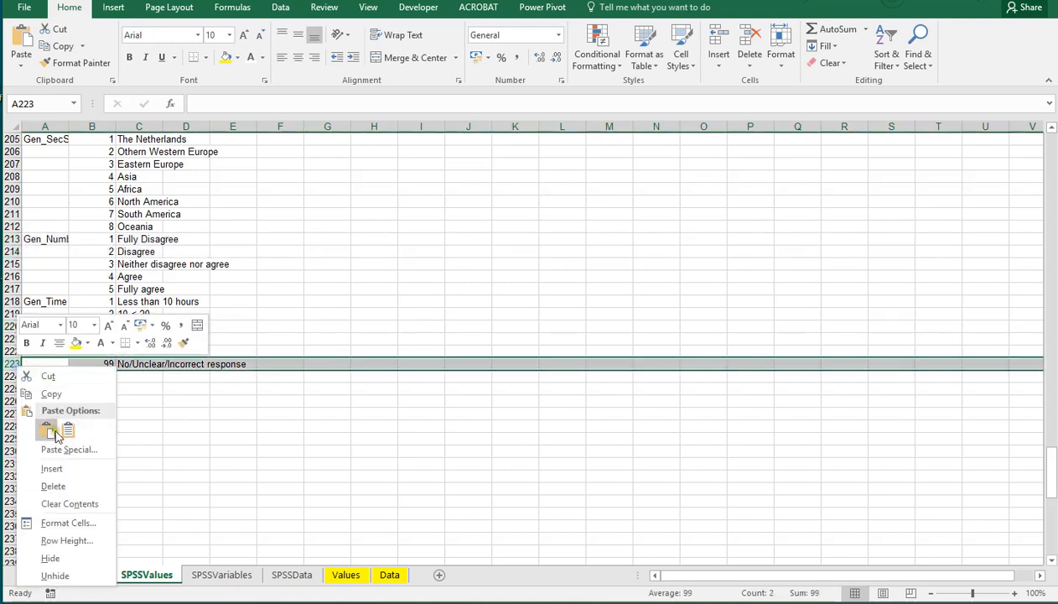
left_click(55, 485)
left_click(137, 323)
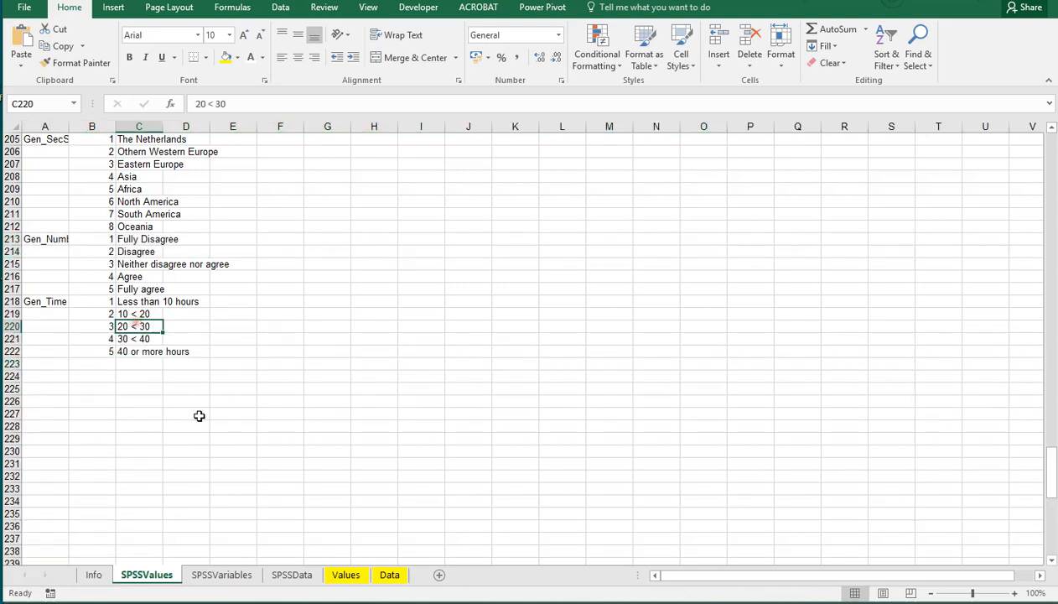
Check the Info sheet for the instructions that follow the removal of missing values, starting at row 13
left_click(94, 575)
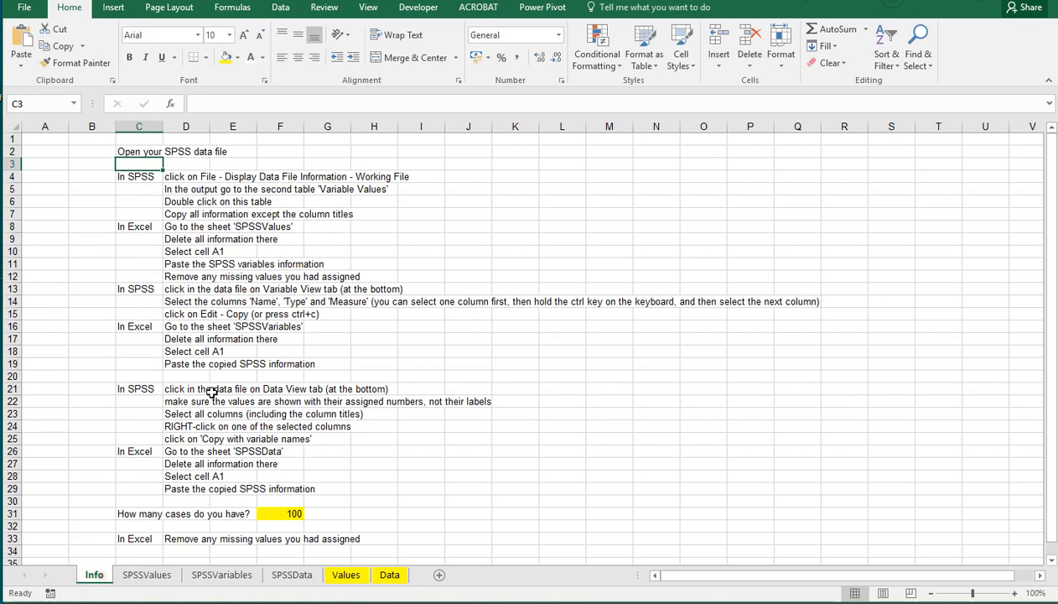
left_click_drag(149, 178, 193, 275)
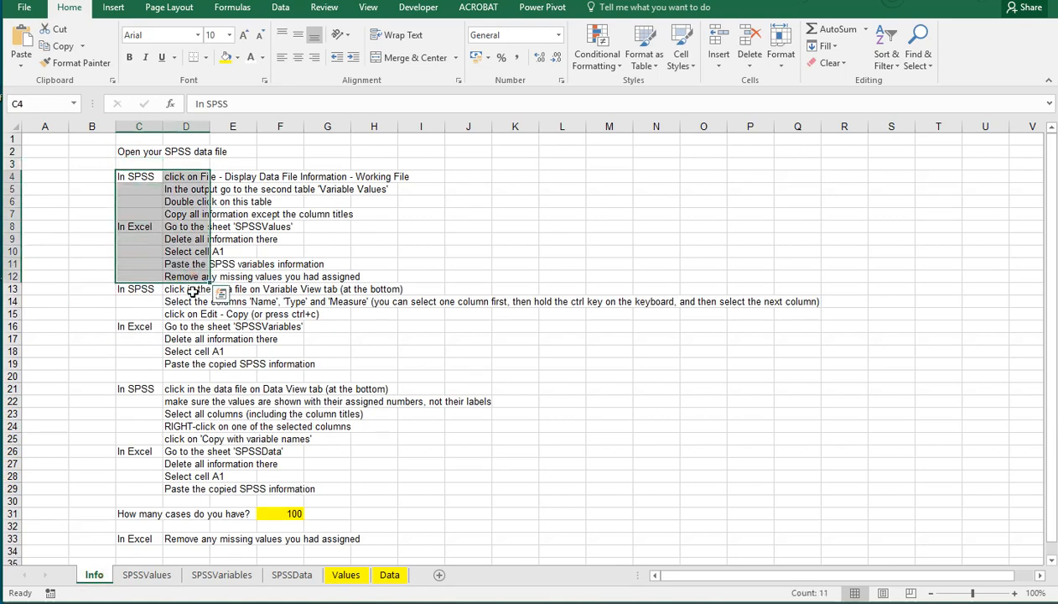
left_click(185, 288)
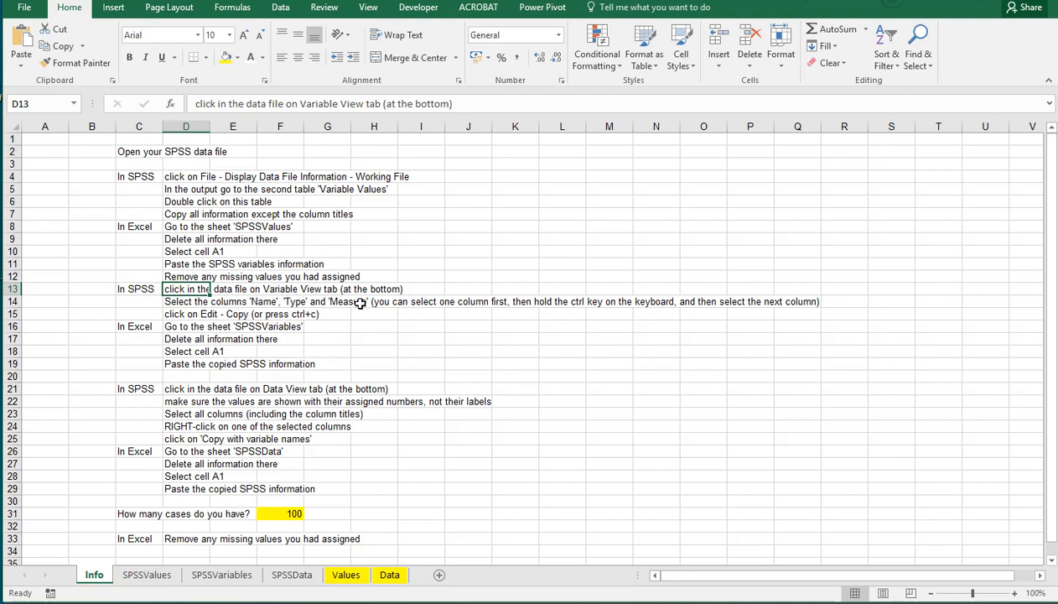
Close the Variable Values pivot table window and copy the Name, Type and Measure columns from Variable View in the SPSS Data Editor
key("alt+Tab")
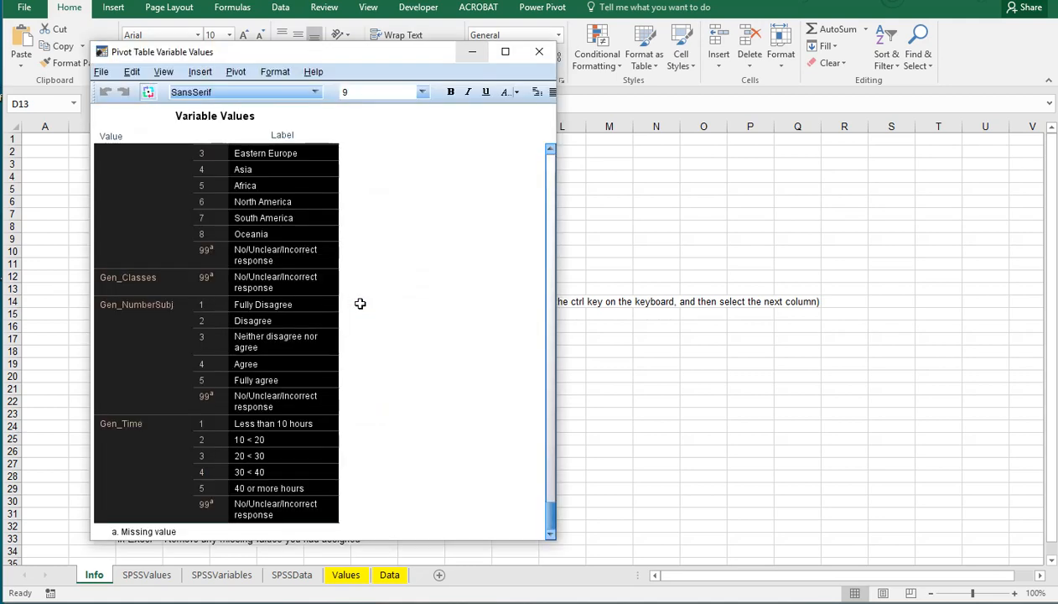
left_click(540, 53)
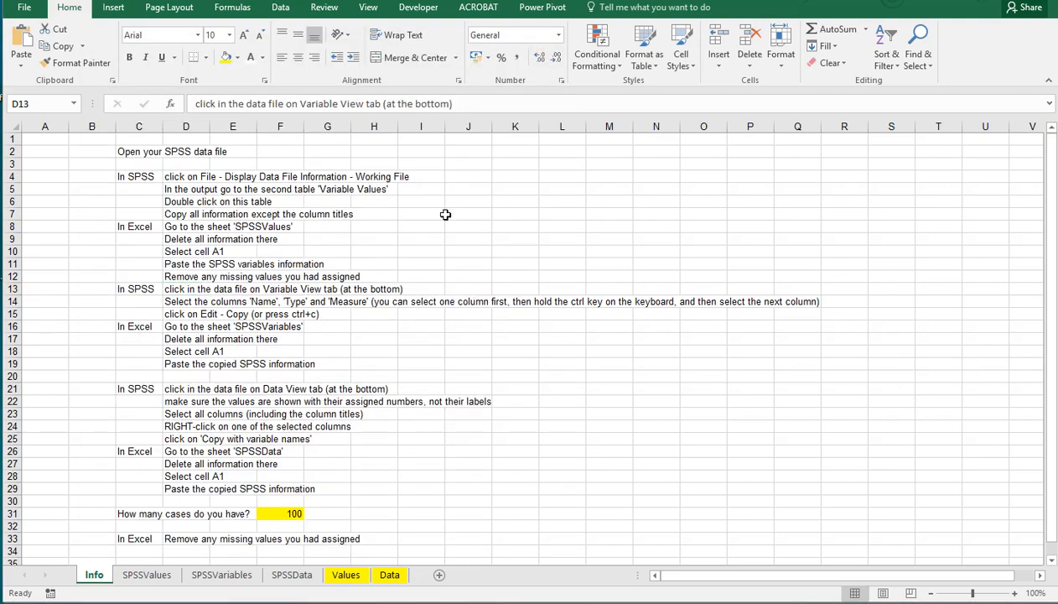
key("alt+Tab")
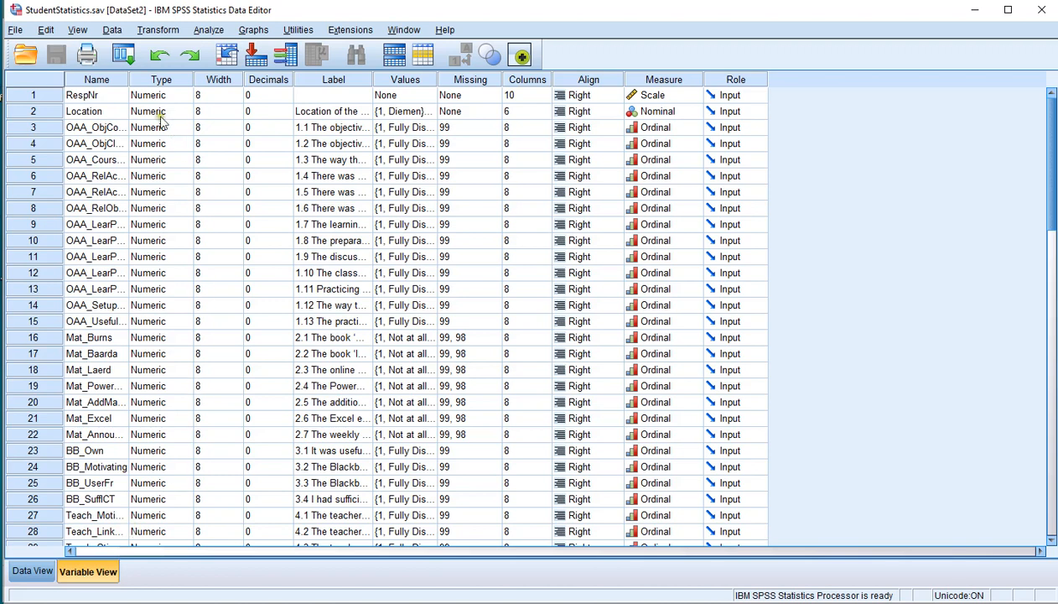
left_click(99, 81)
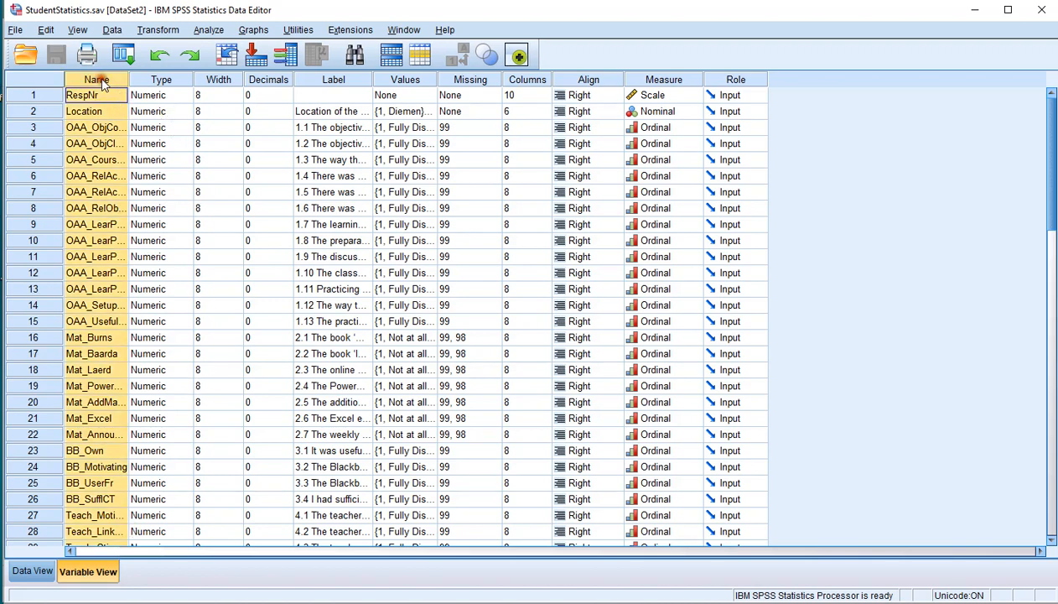
left_click(162, 80, "shift")
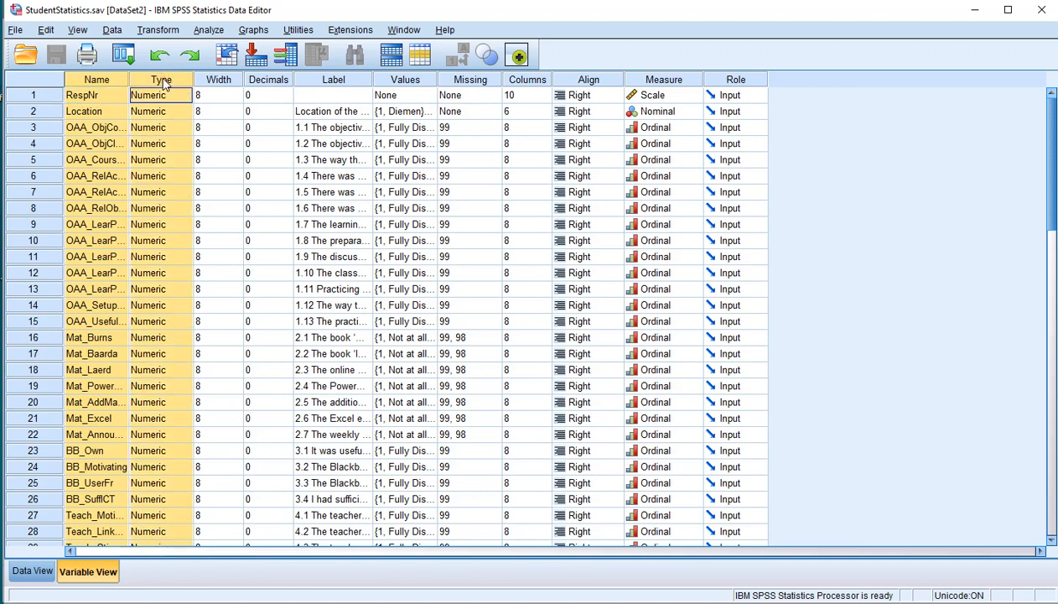
left_click(662, 81, "ctrl")
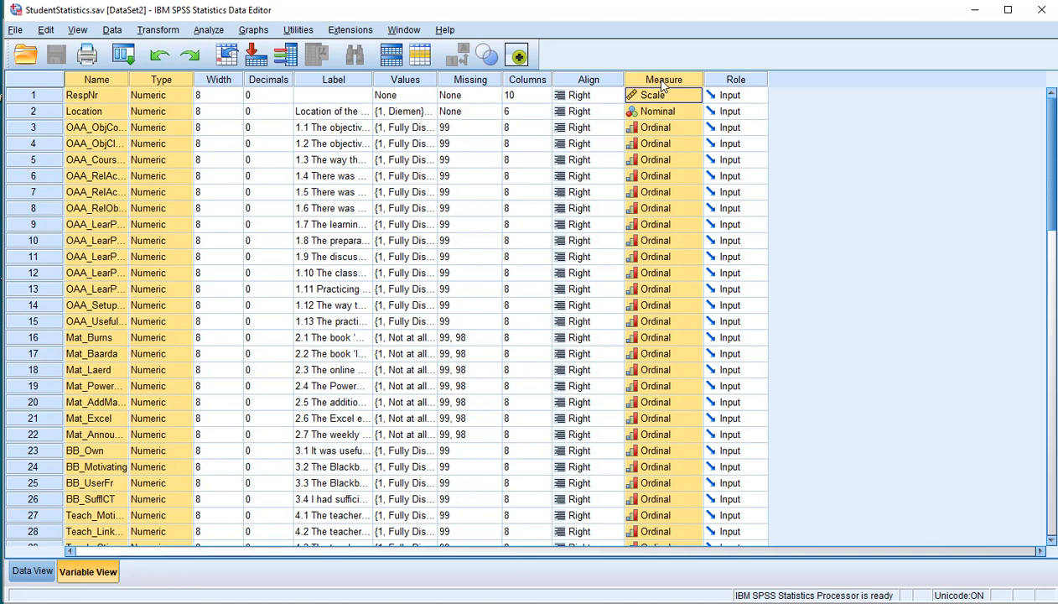
right_click(662, 84)
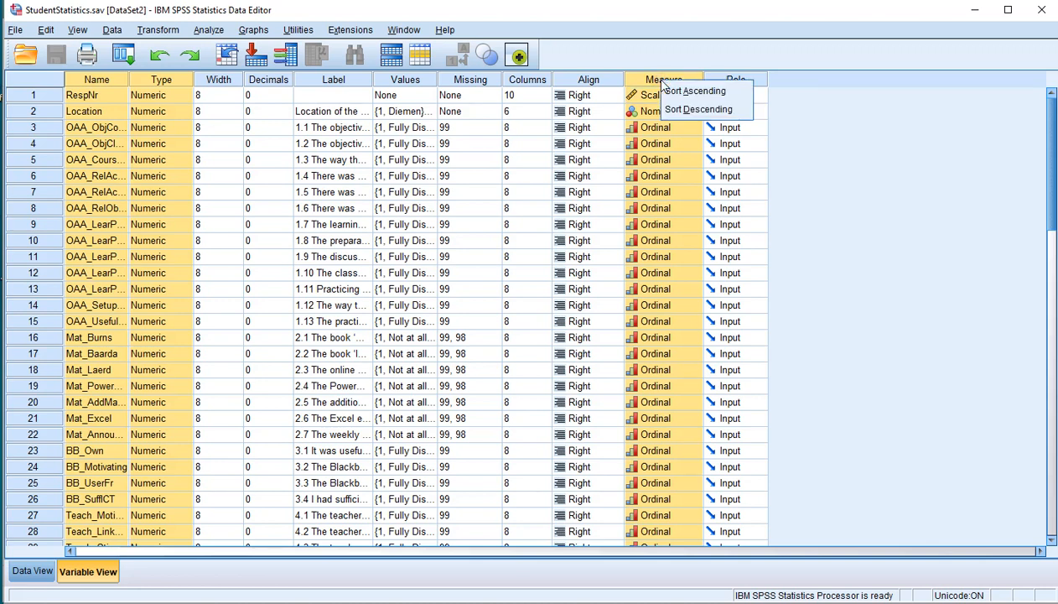
left_click(51, 32)
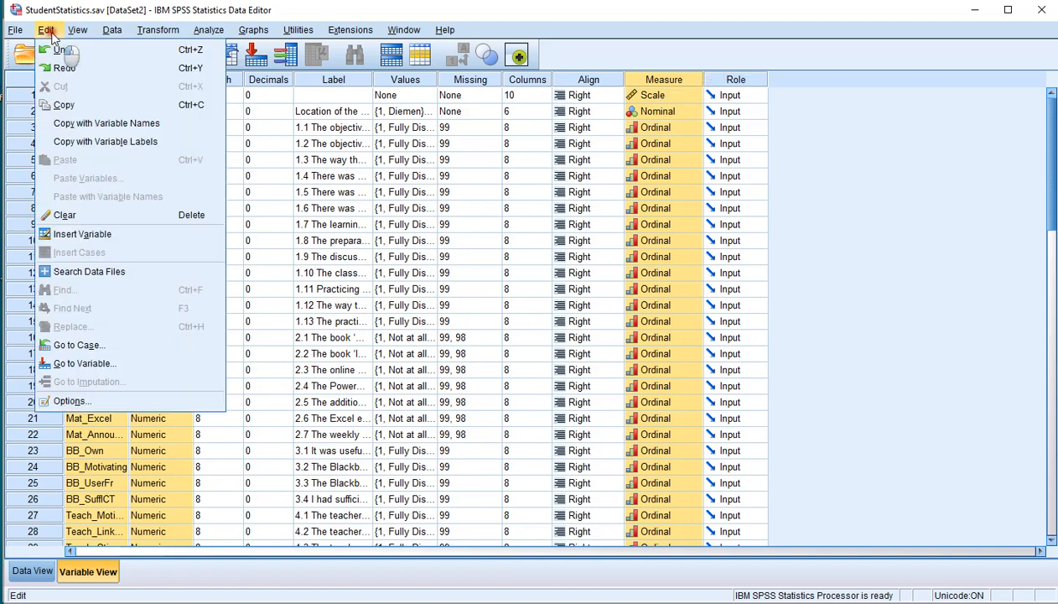
left_click(63, 104)
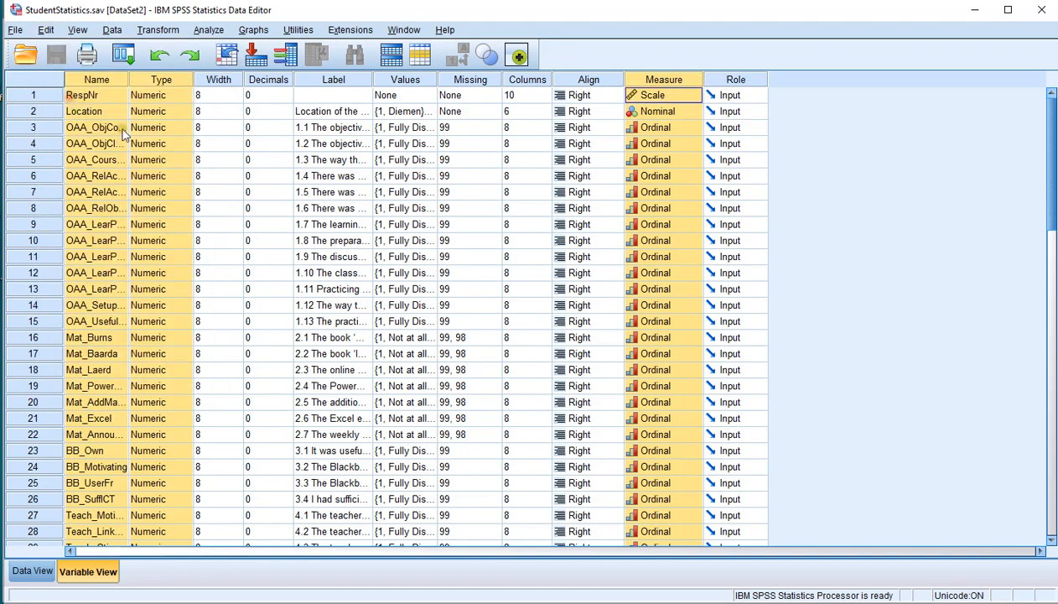
Switch to the Excel workbook and paste the copied SPSS variable definitions as text into cell A1 of the SPSSVariables sheet
key("alt+Tab")
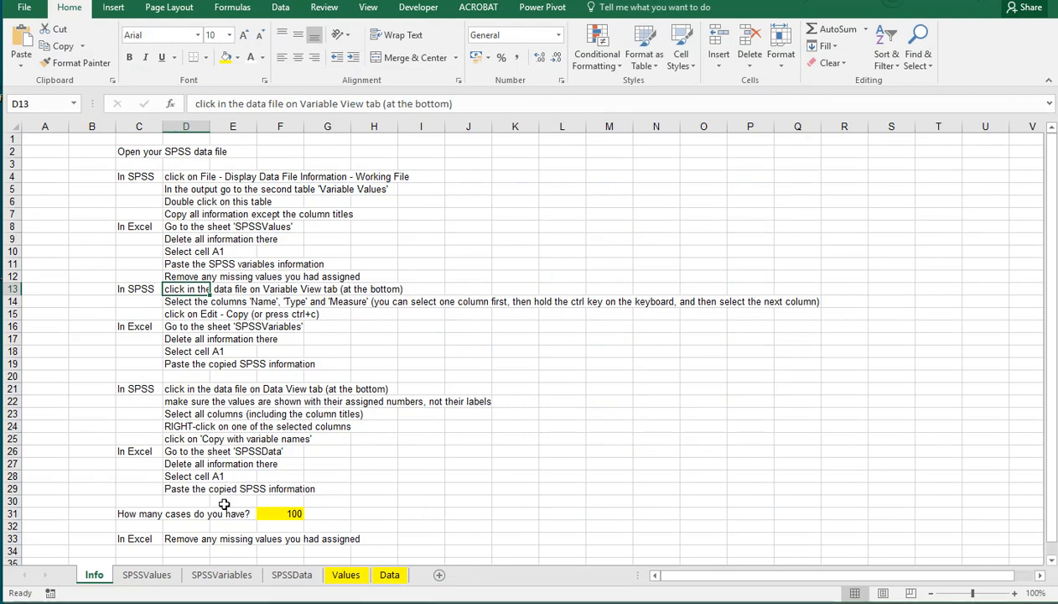
left_click(216, 577)
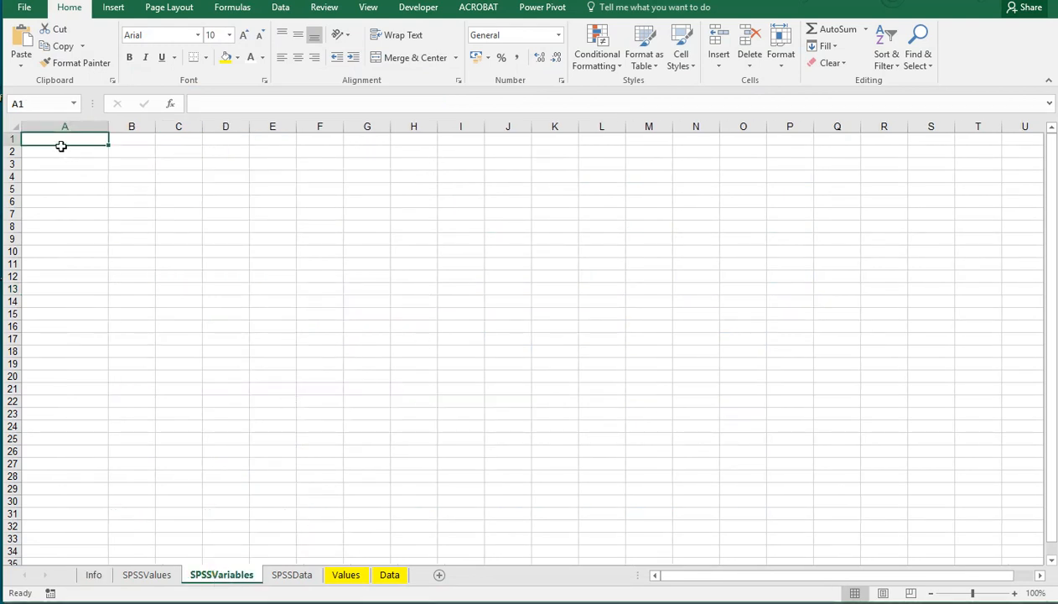
left_click(24, 70)
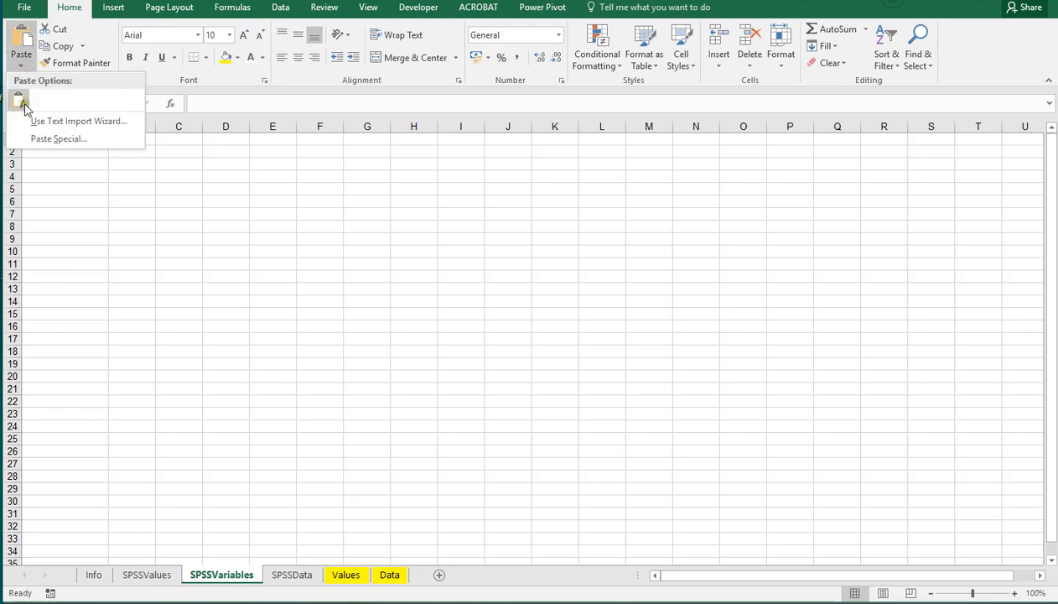
left_click(18, 99)
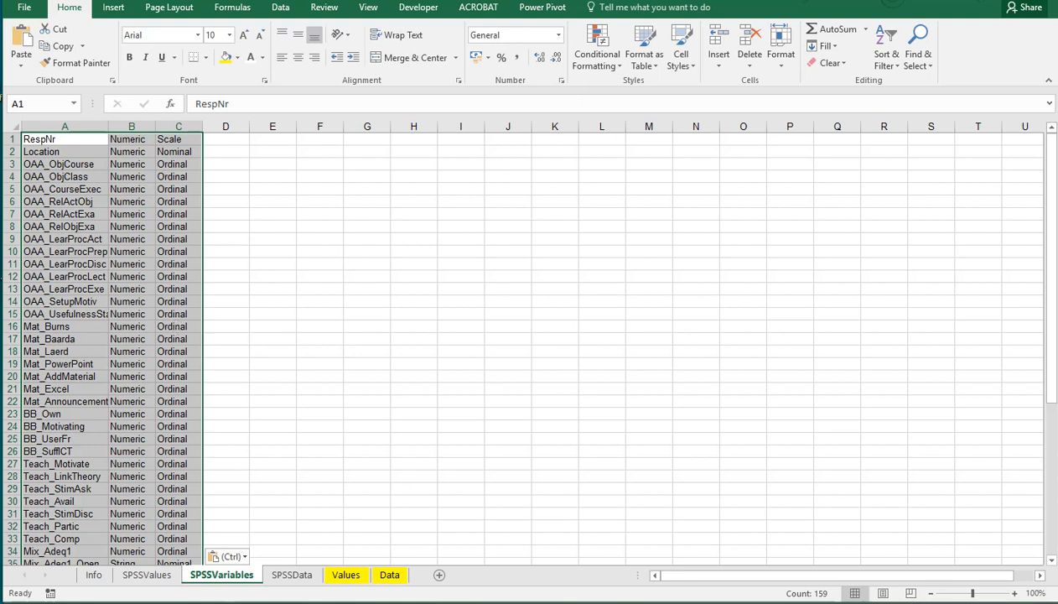
Switch to the SPSS Data Editor and review the types, missing values and measures of the variables down to Comments
left_click(164, 590)
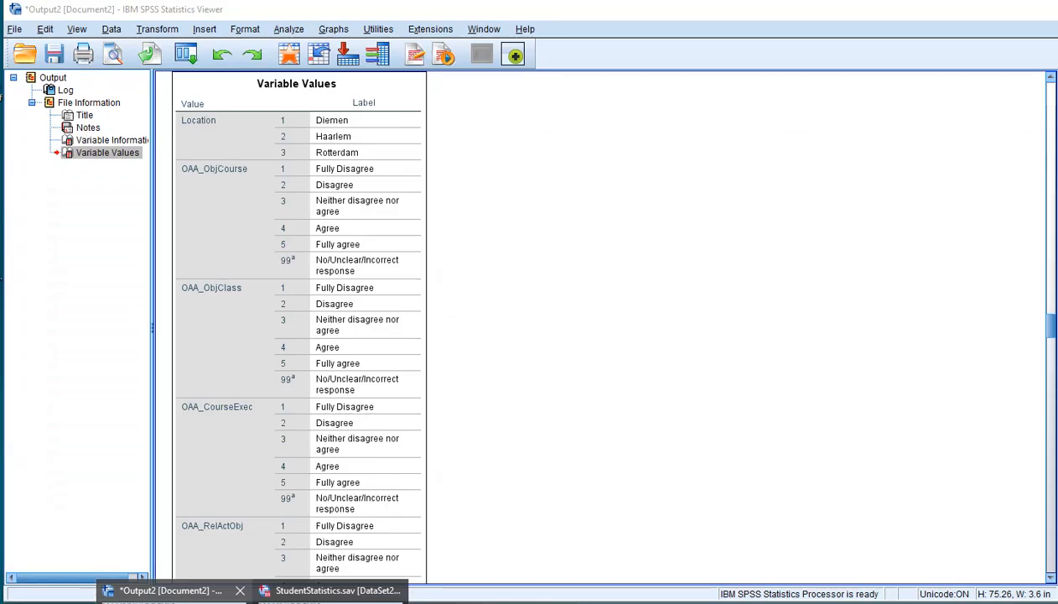
left_click(332, 591)
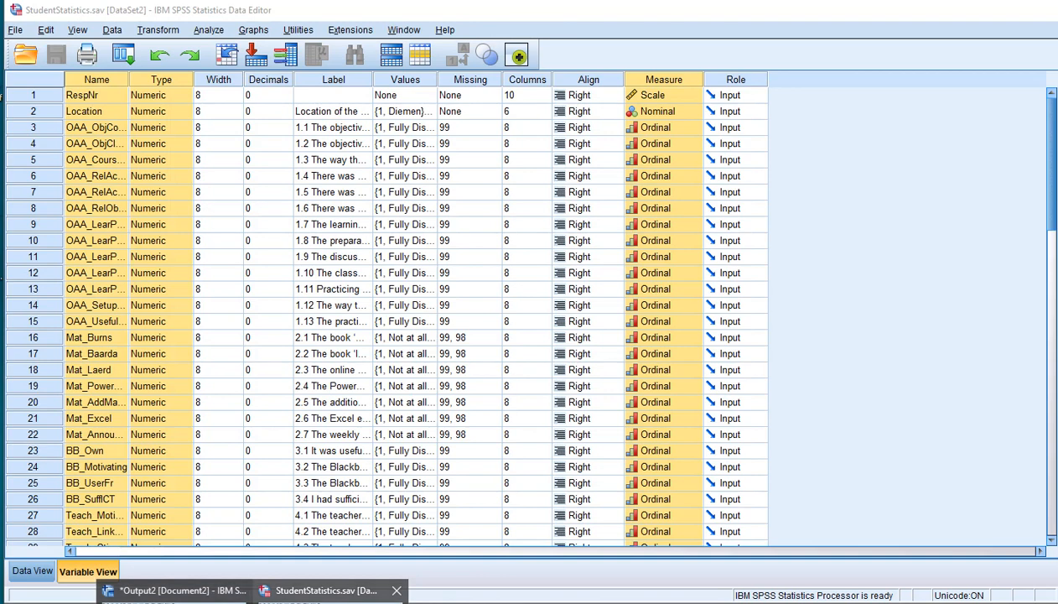
left_click(166, 321)
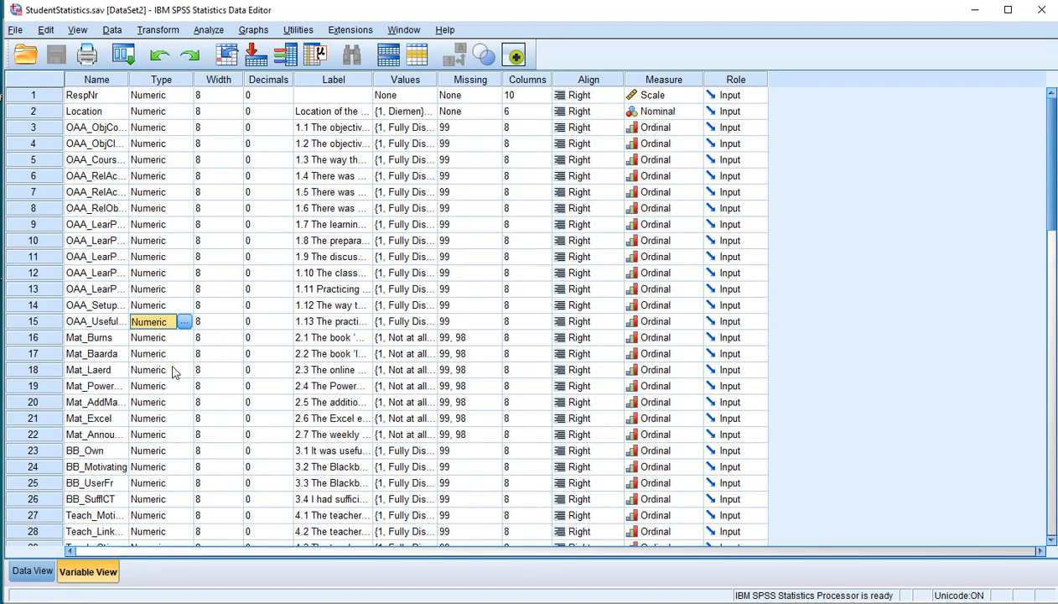
scroll(174, 372, "down", 6)
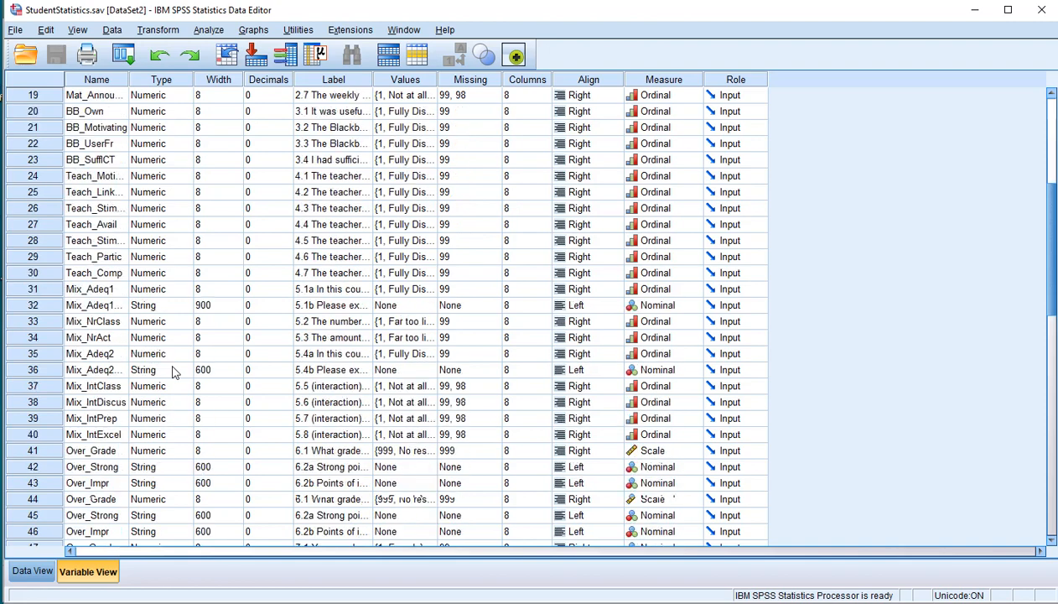
scroll(174, 372, "up", 6)
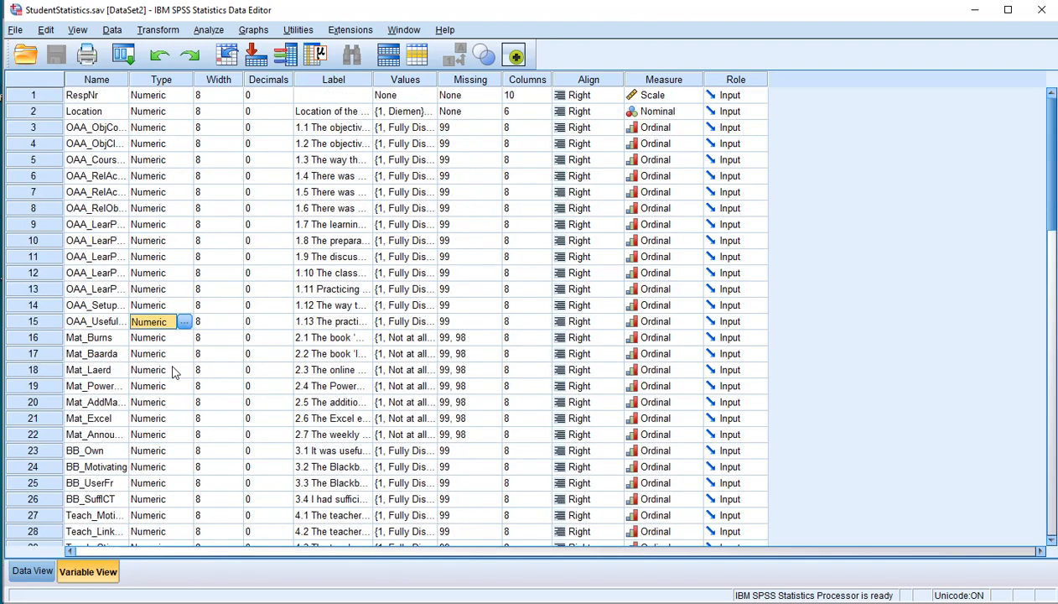
scroll(173, 372, "down", 9)
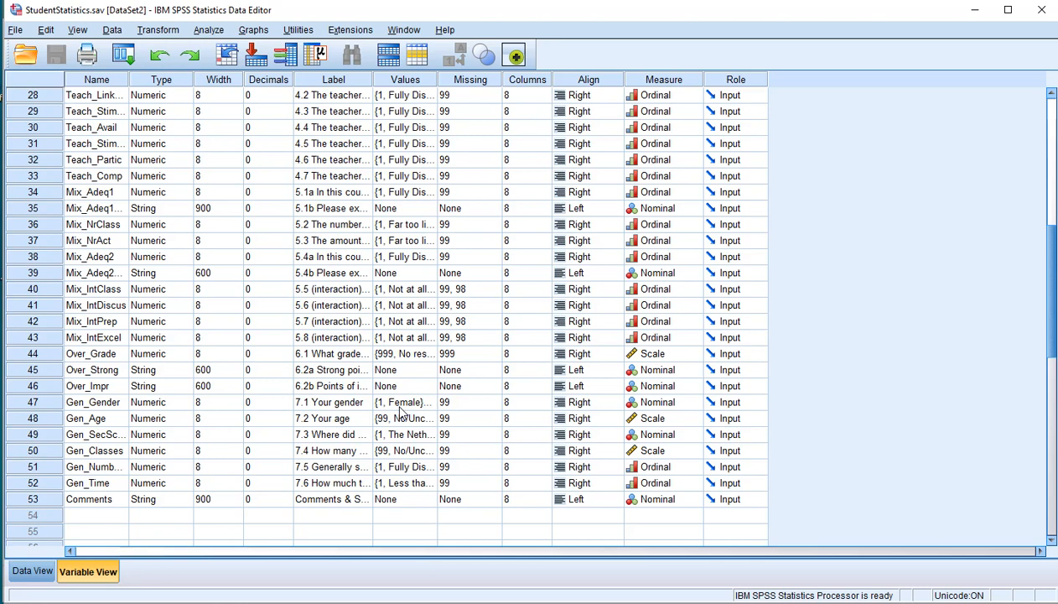
left_click(151, 34)
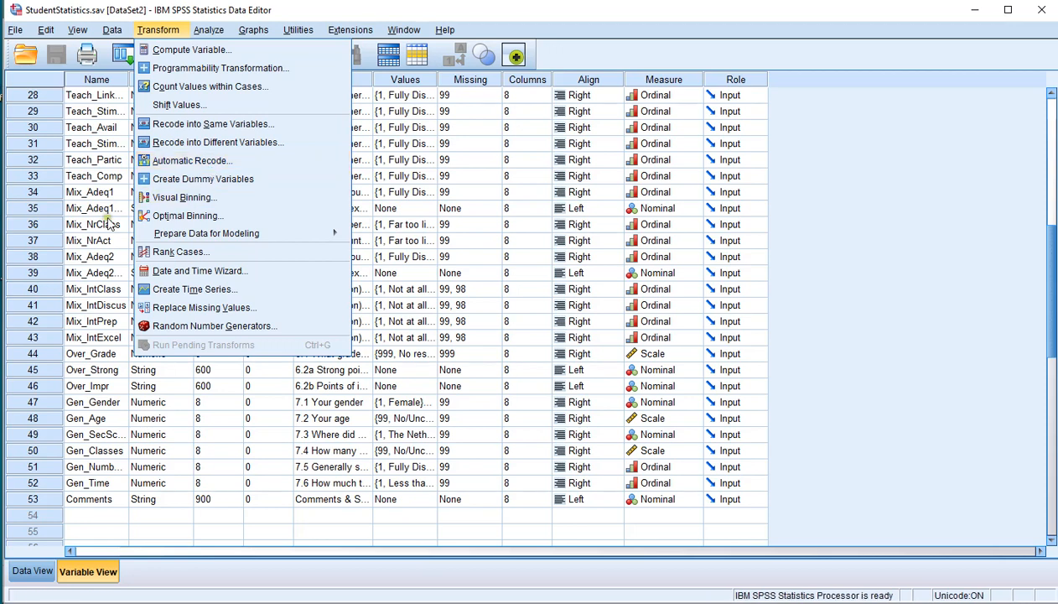
left_click(102, 403)
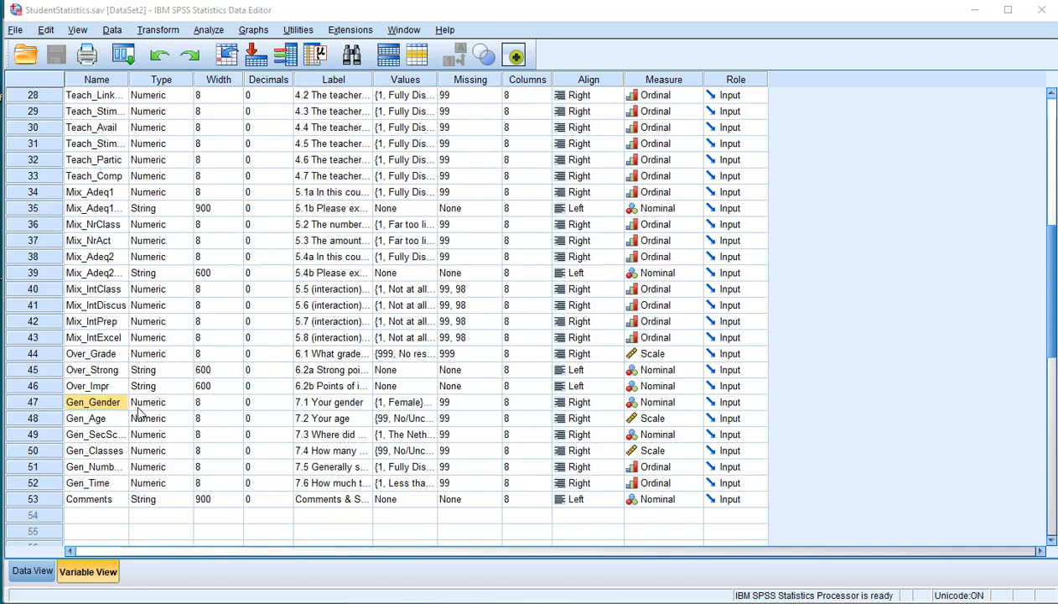
Return to the Excel workbook and check the Info sheet for the Data View copying instructions, starting at row 21
key("alt+Tab")
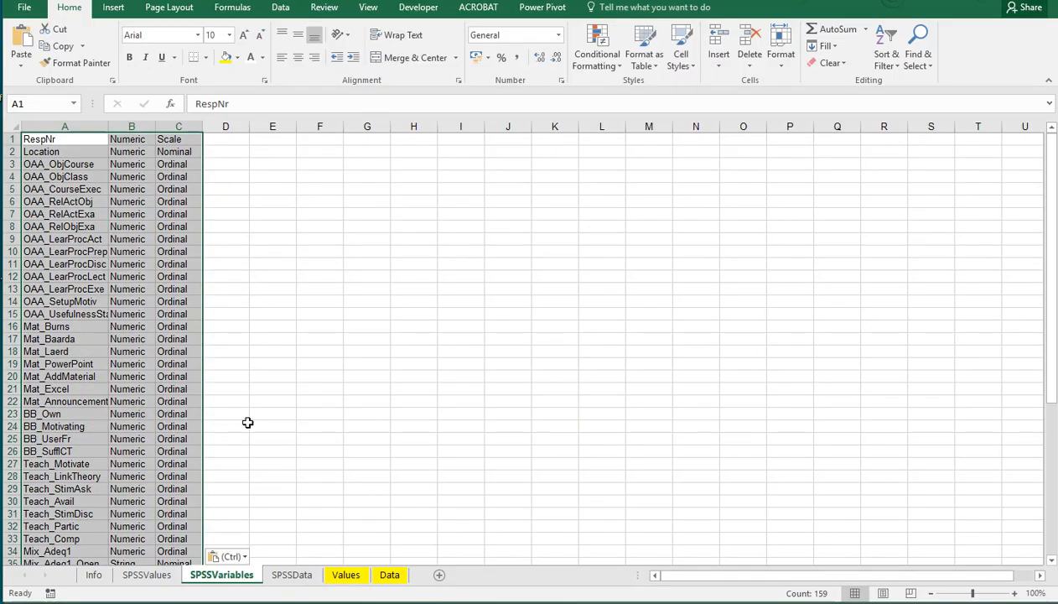
left_click(96, 576)
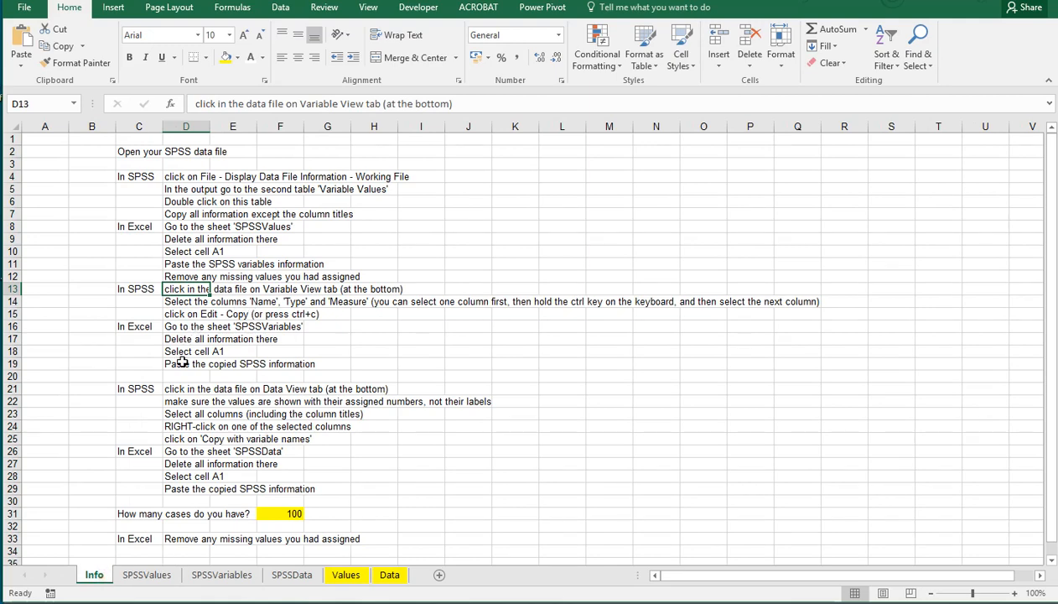
left_click(178, 389)
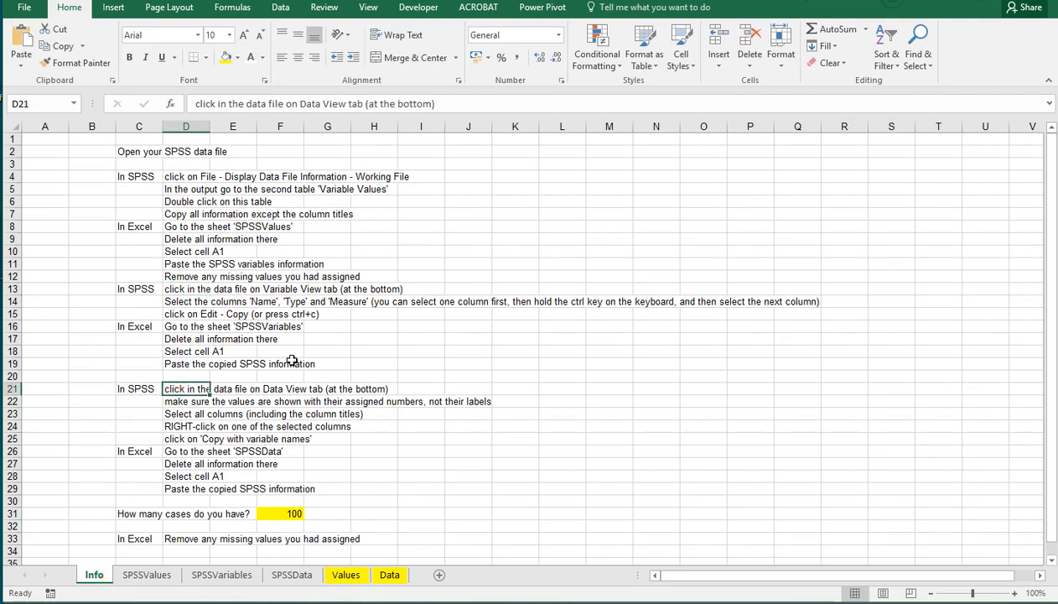
scroll(291, 361, "down", 2)
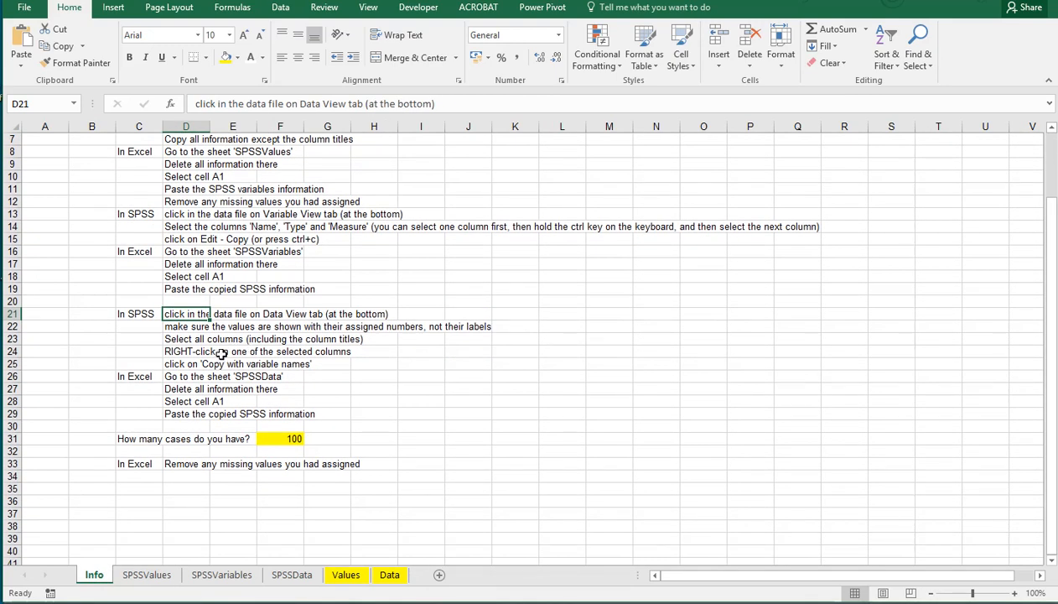
In the SPSS Data View, copy all columns from RespNr to Comments with variable names, with values displayed as numbers instead of labels
key("alt+Tab")
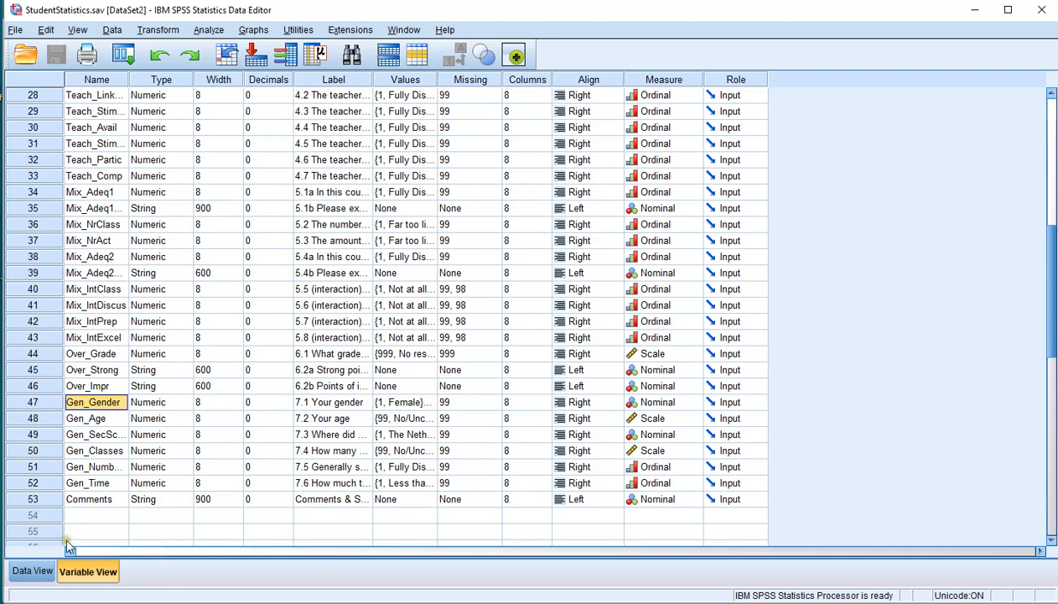
left_click(33, 571)
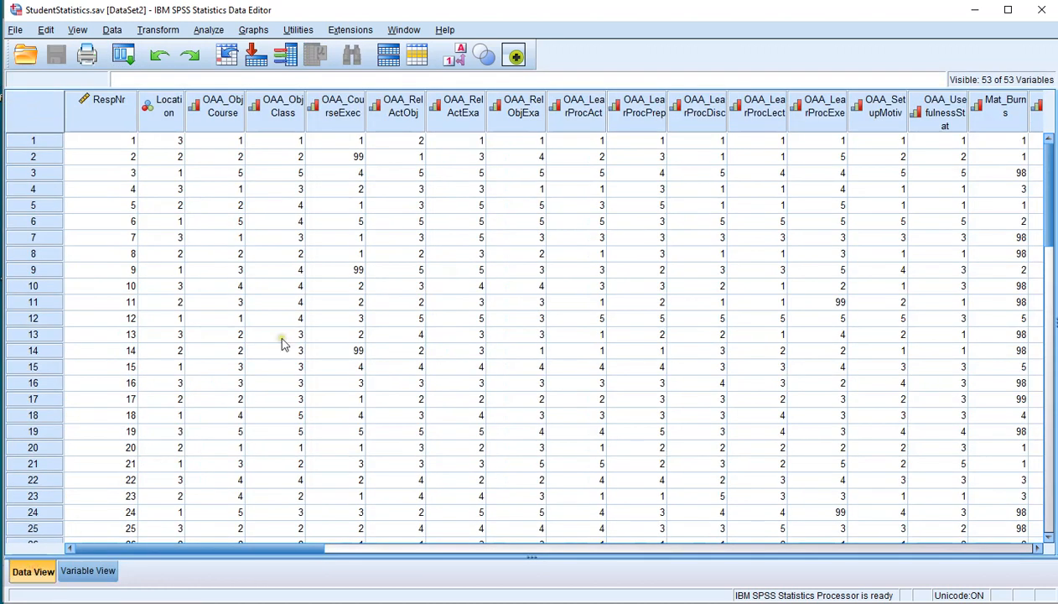
left_click(113, 120)
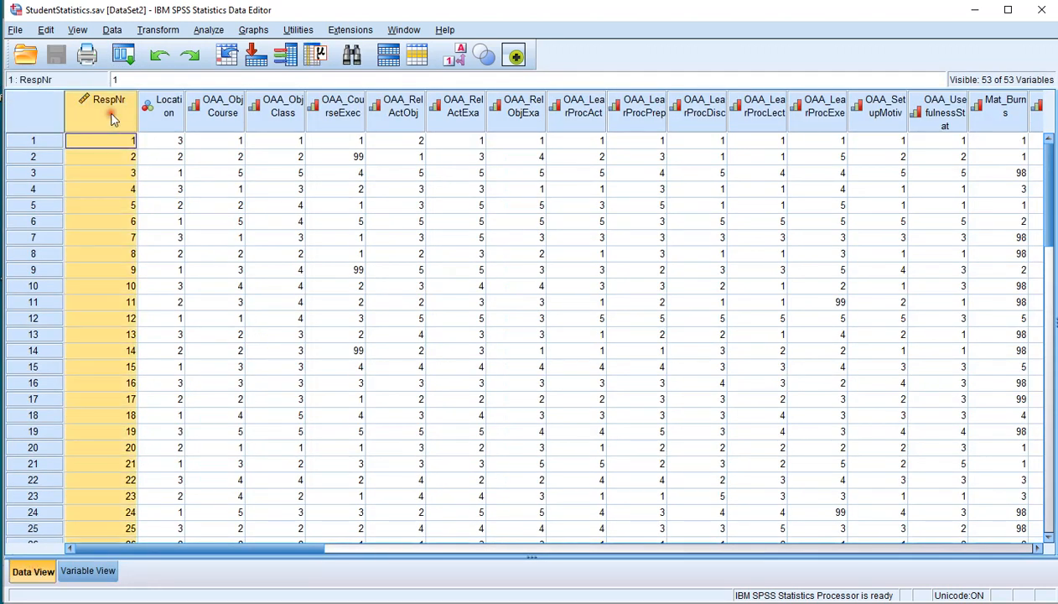
left_click_drag(298, 549, 1012, 549)
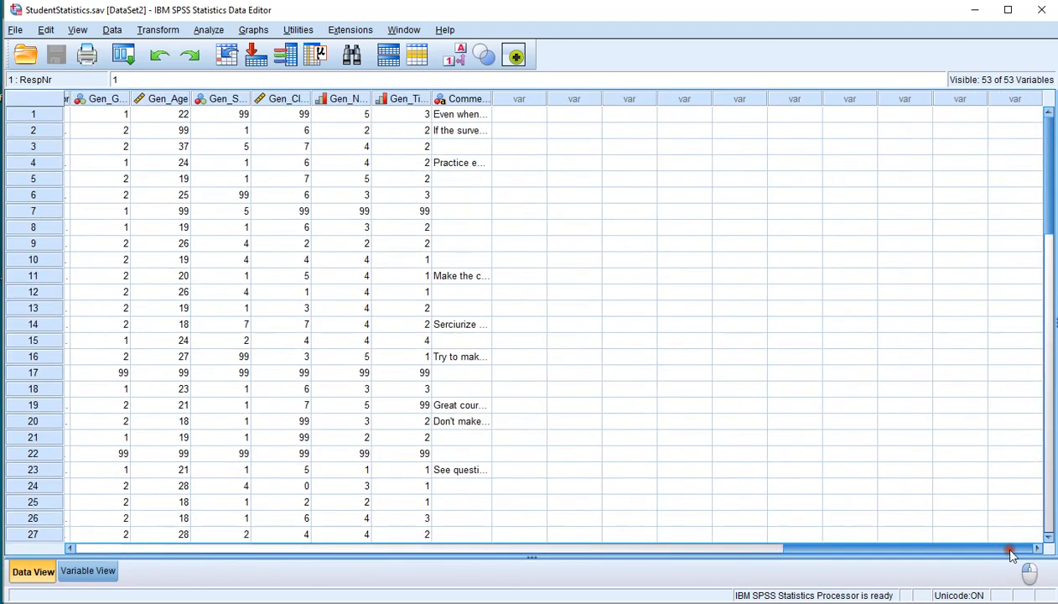
left_click(464, 99, "shift")
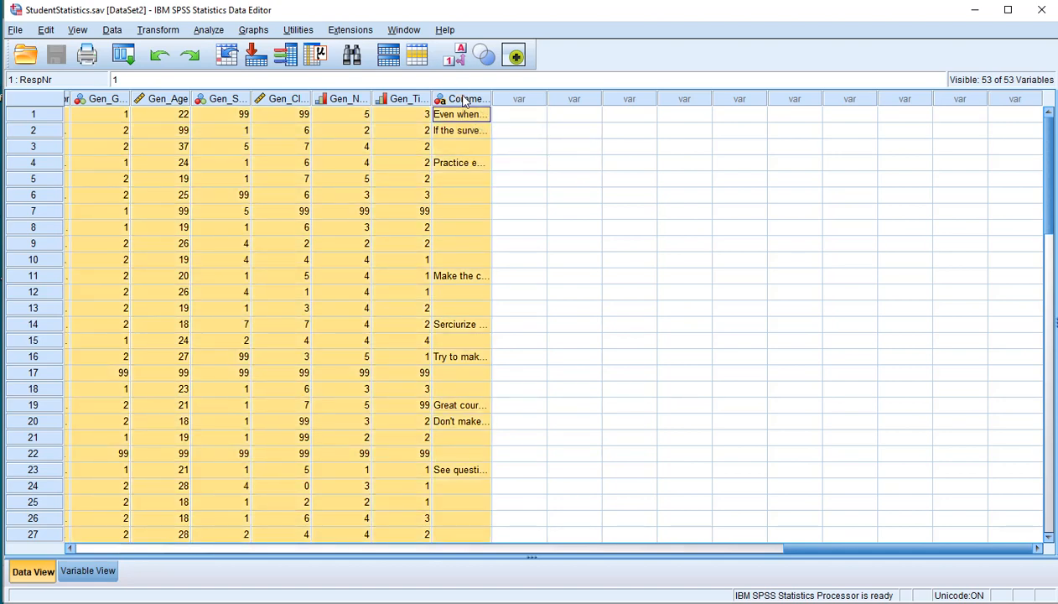
right_click(463, 99)
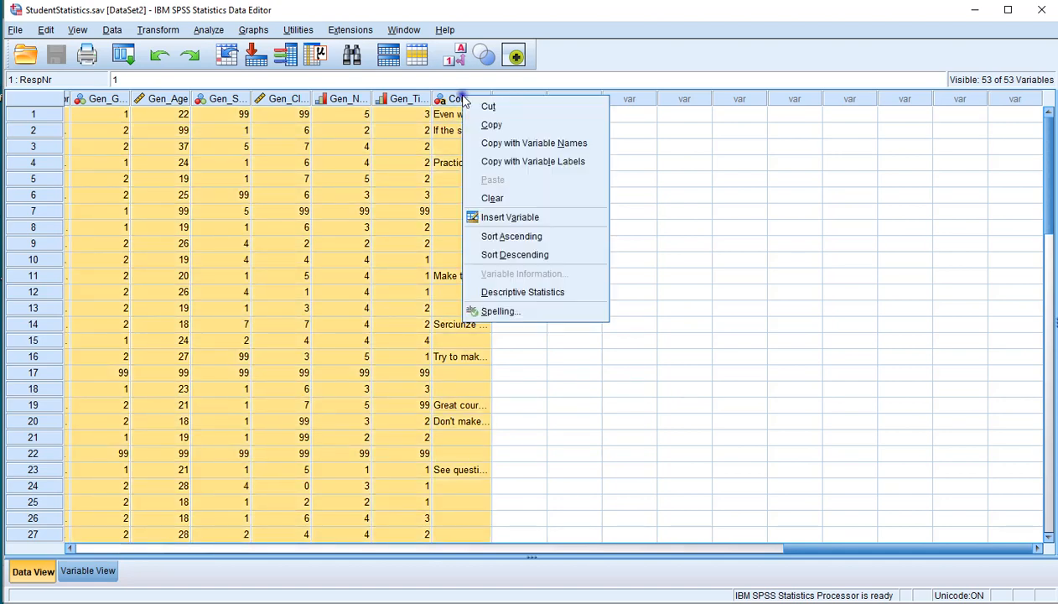
left_click(518, 144)
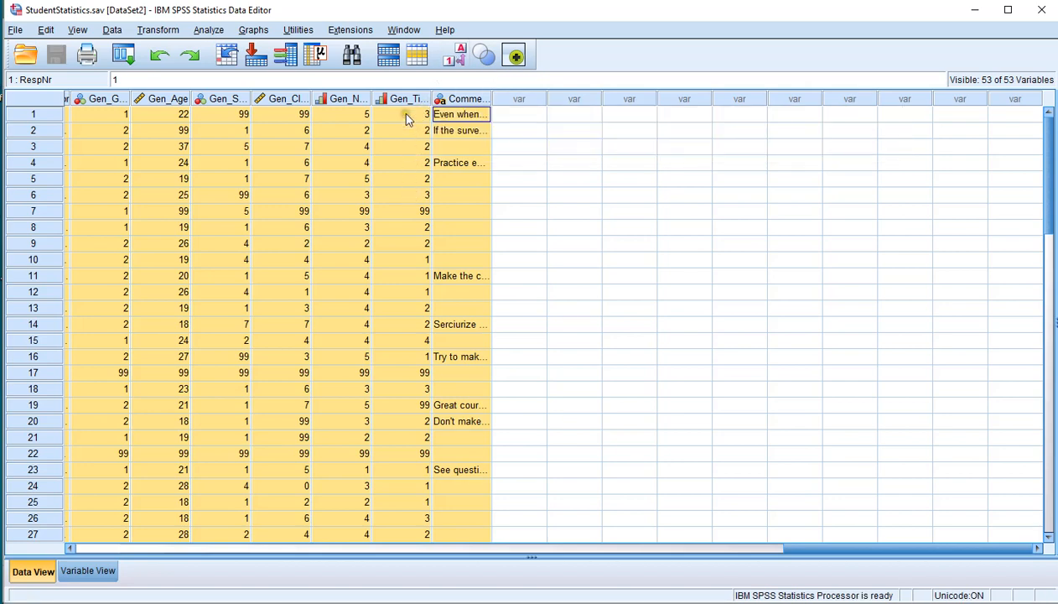
left_click(453, 55)
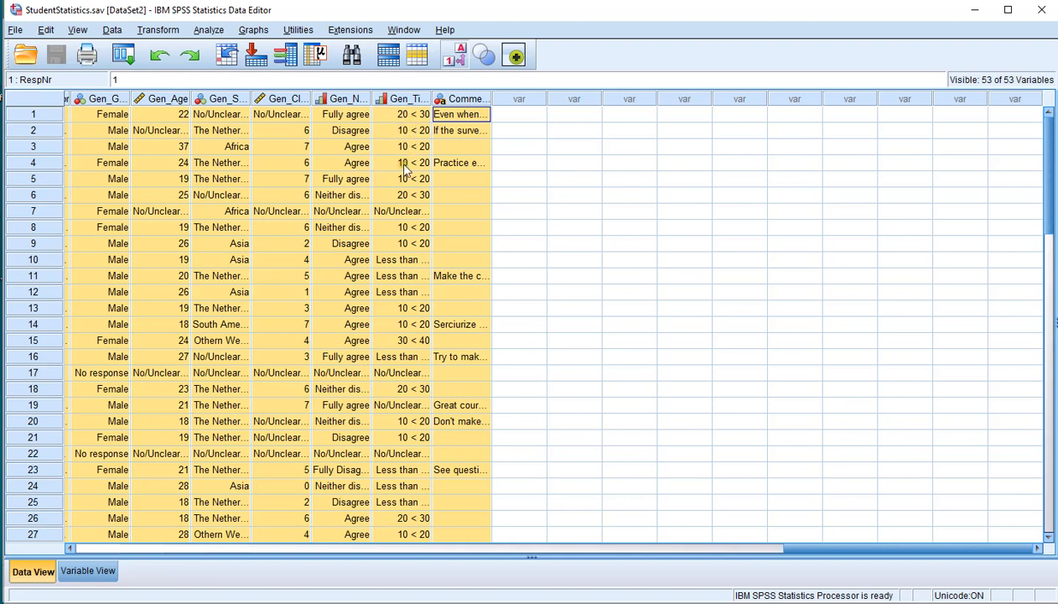
left_click(454, 55)
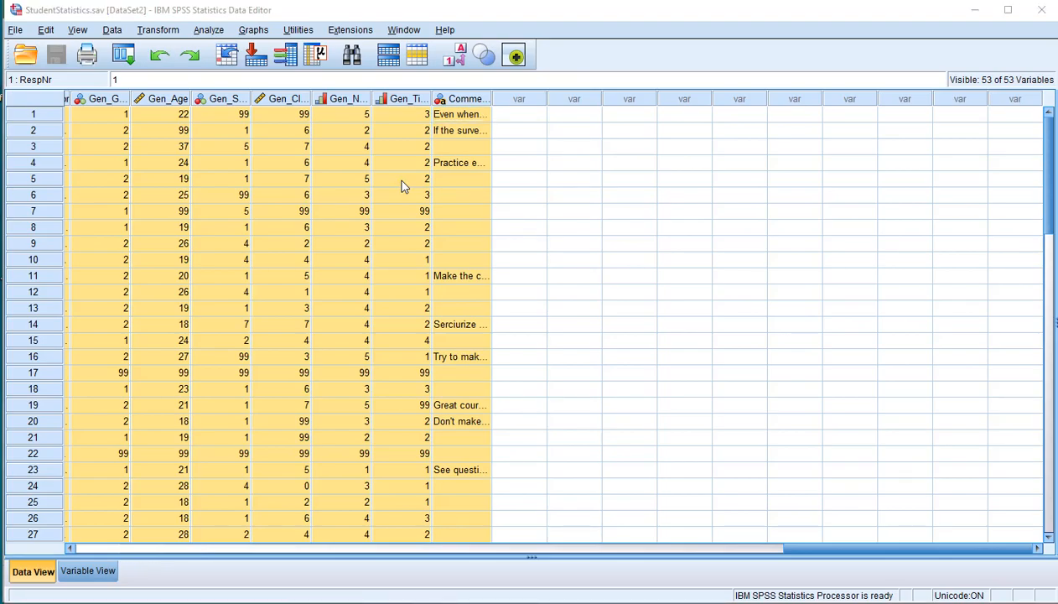
Switch to the Excel workbook and paste the copied SPSS data as text into cell A1 of the SPSSData sheet
key("alt+Tab")
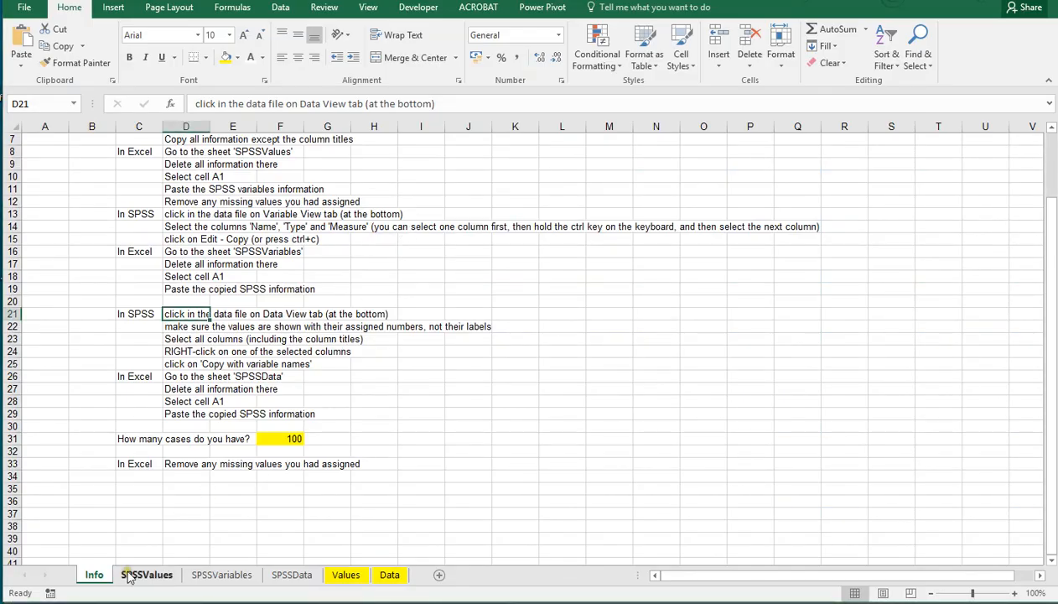
left_click(285, 578)
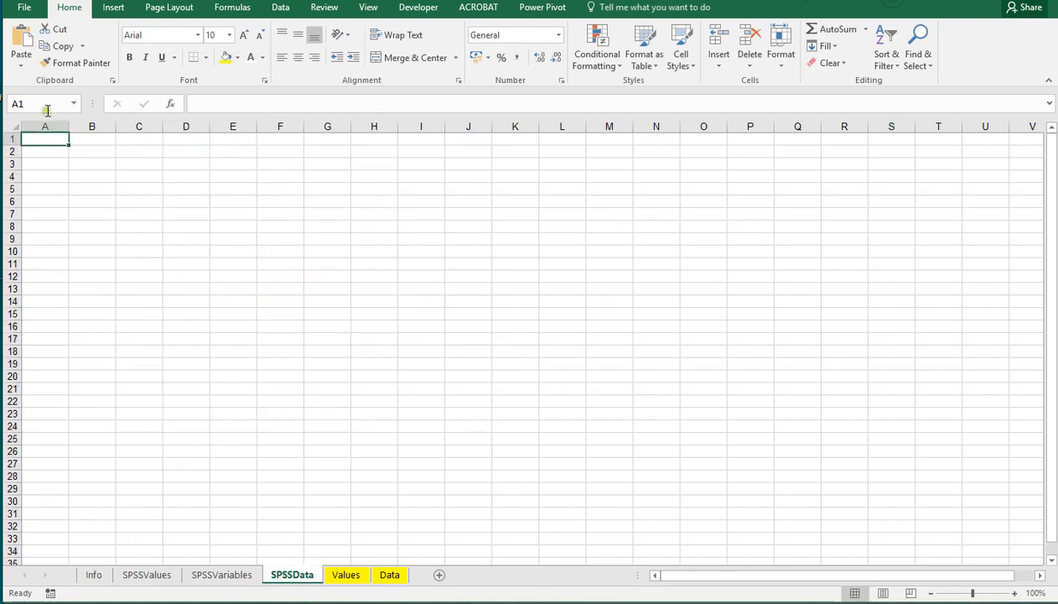
left_click(21, 66)
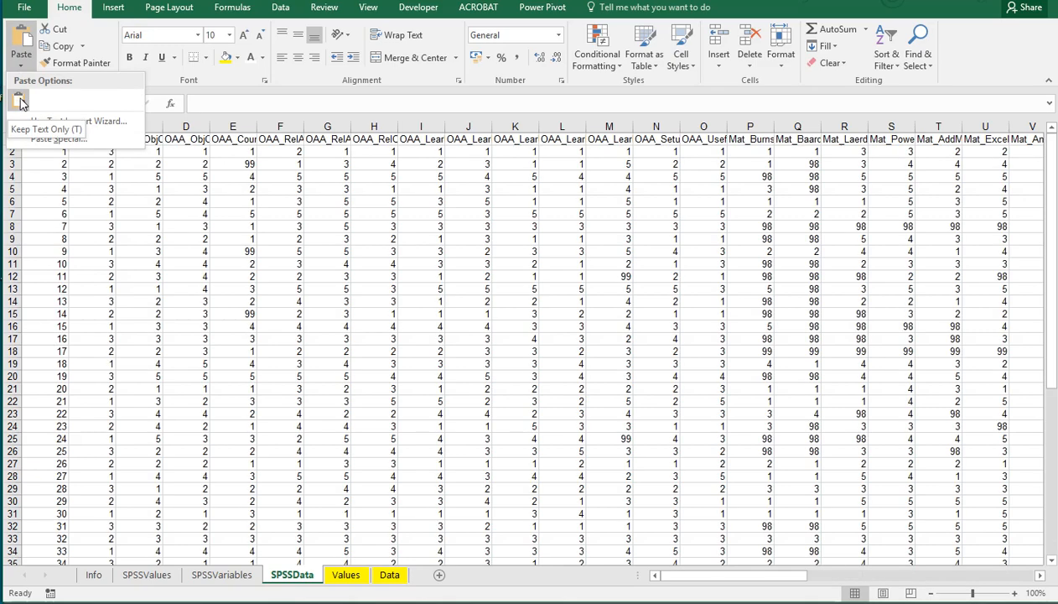
left_click(21, 100)
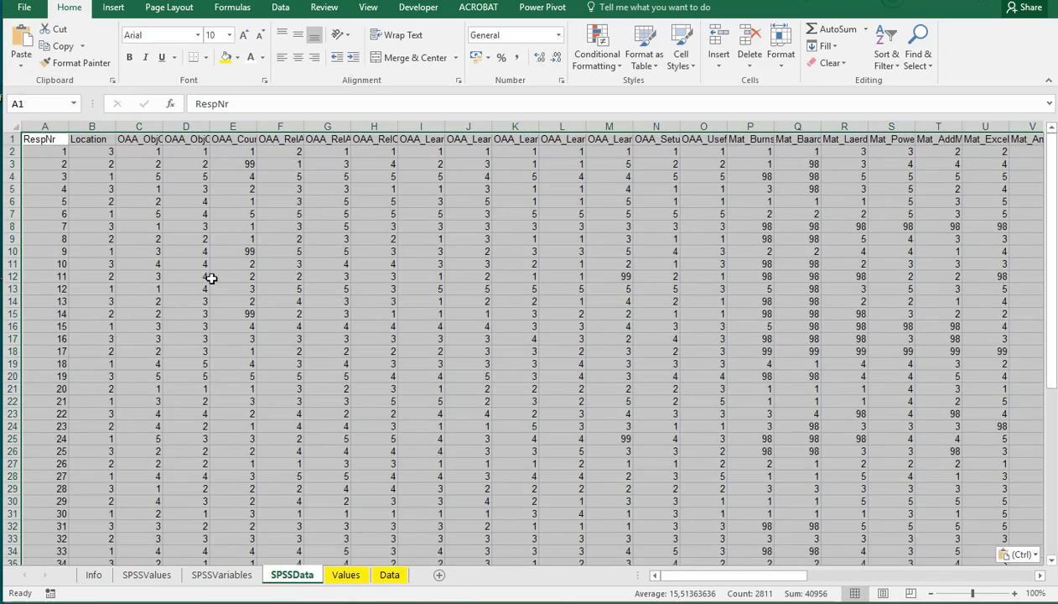
left_click(41, 140)
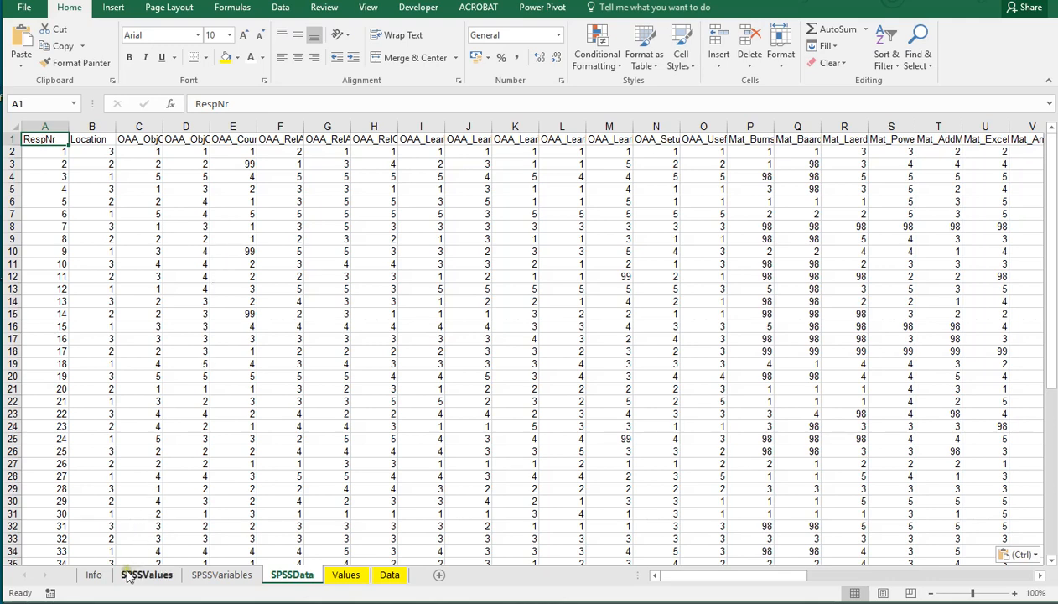
Run the PerpareData macro from the Info sheet
left_click(94, 574)
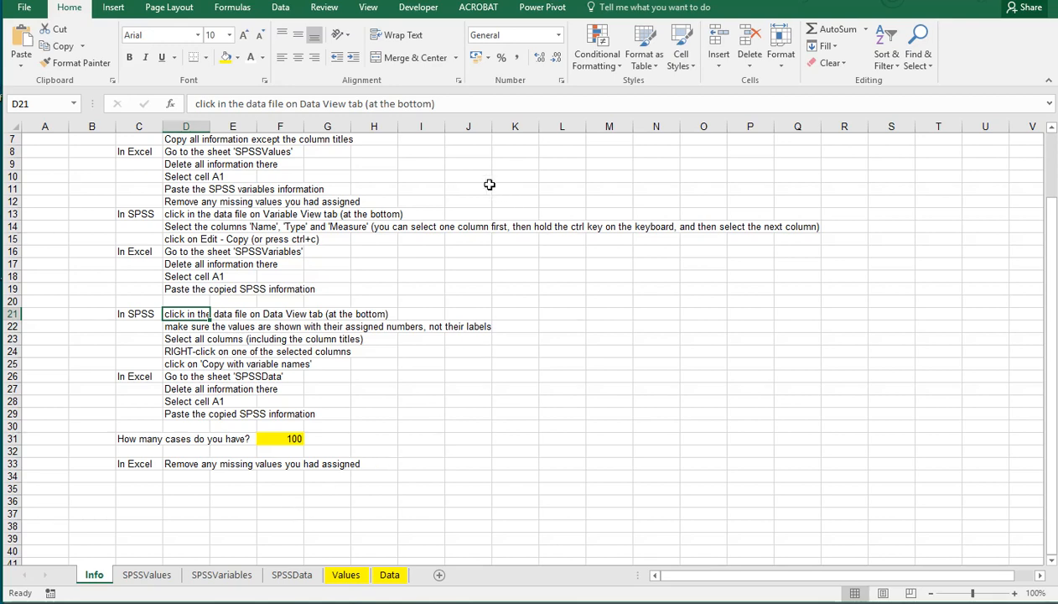
left_click(418, 8)
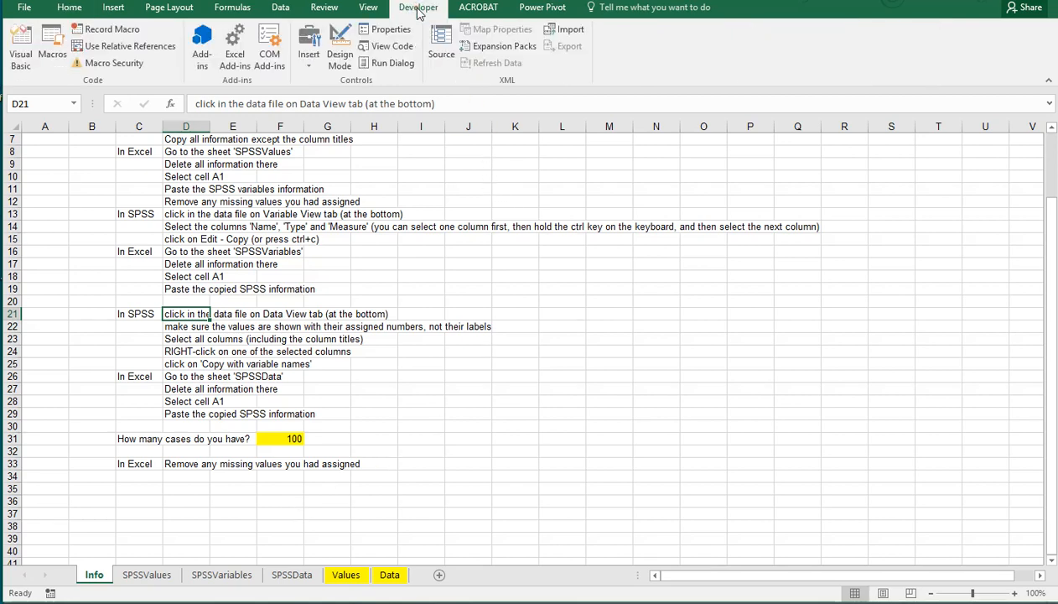
left_click(54, 52)
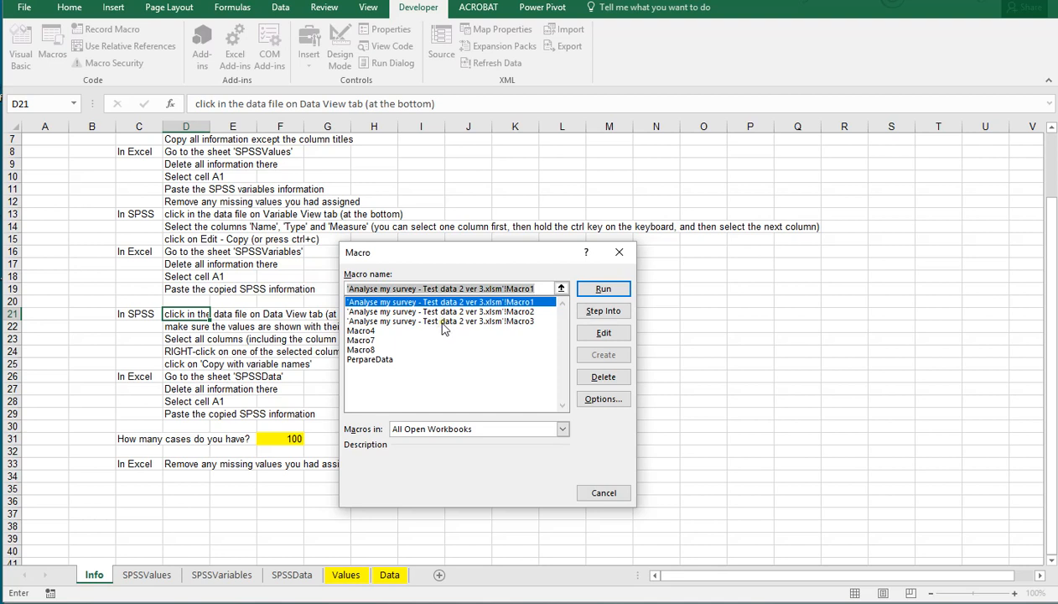
left_click(369, 359)
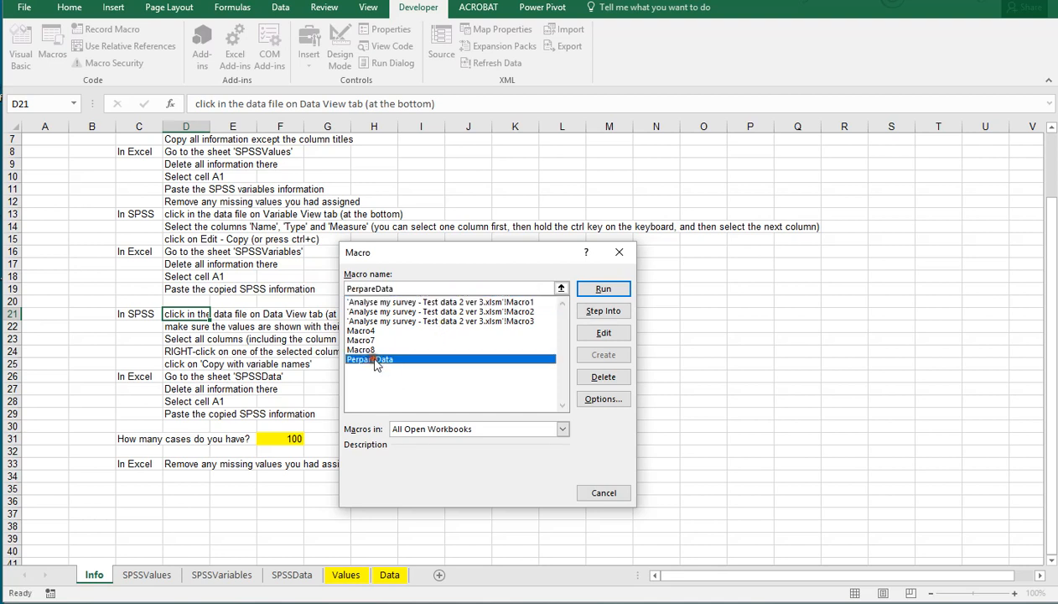
left_click(606, 290)
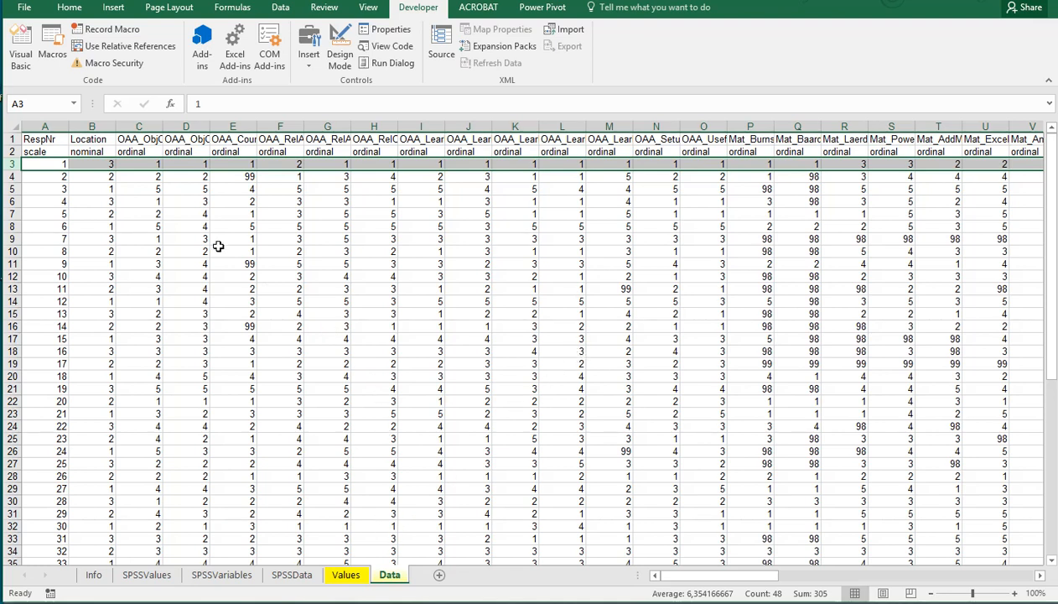
Review the generated Values sheet through its final rows and the Data sheet across to its final variable columns
left_click(347, 575)
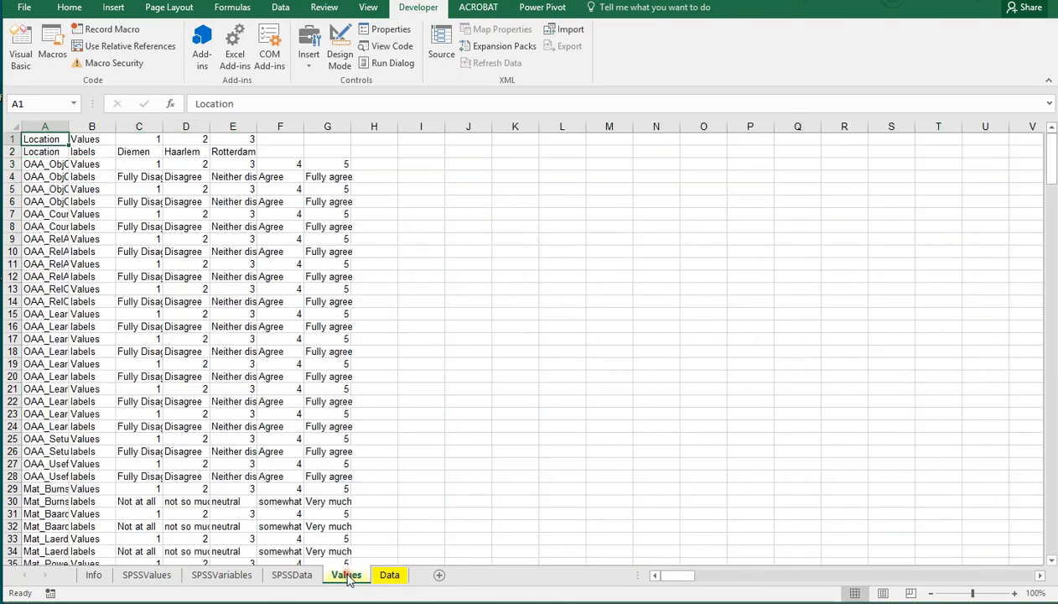
scroll(108, 401, "down", 10)
scroll(107, 400, "down", 11)
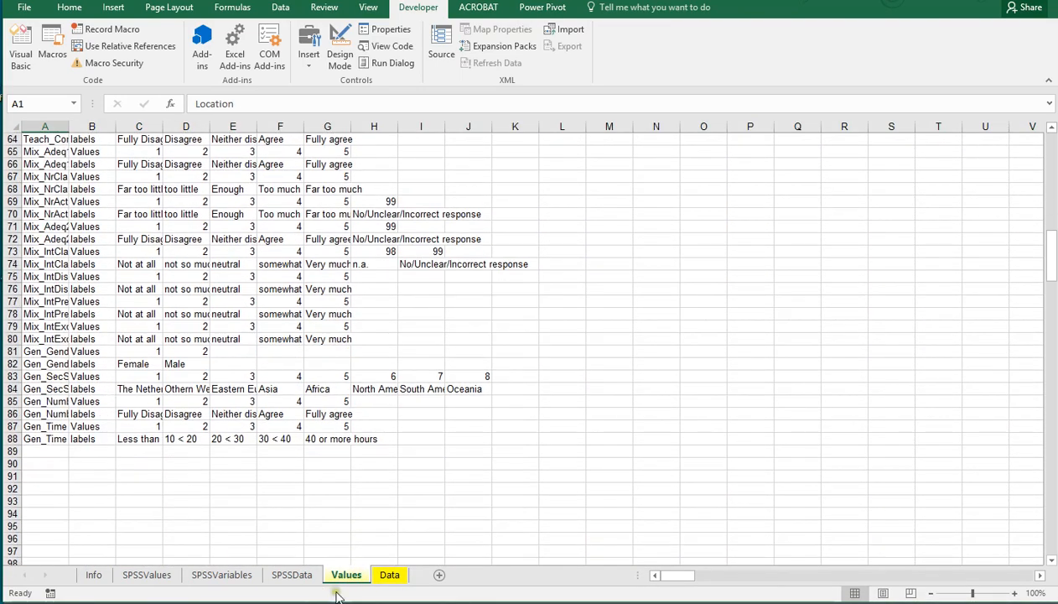
left_click(388, 577)
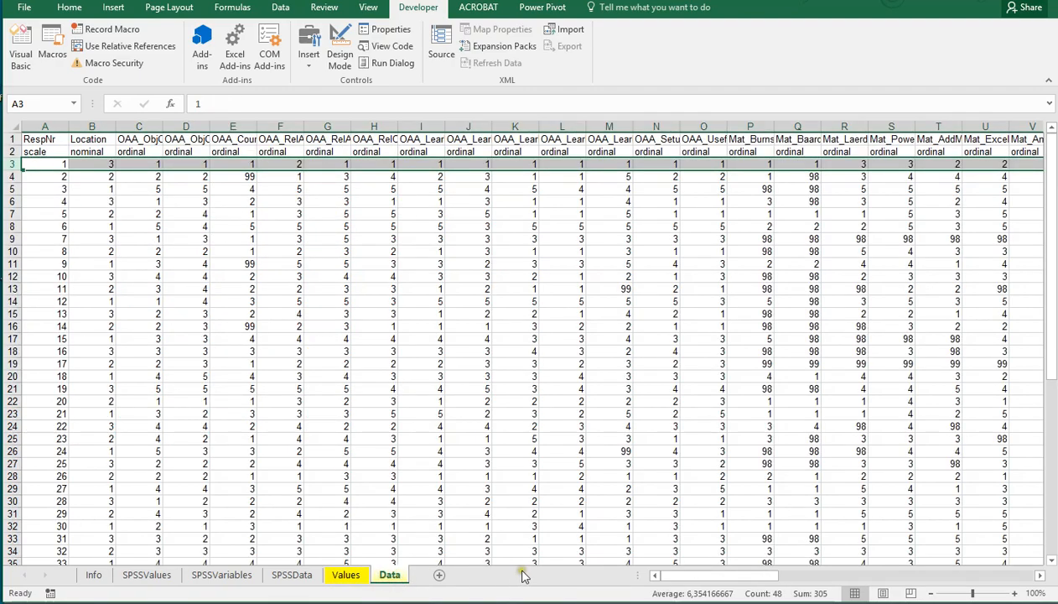
left_click_drag(720, 576, 951, 582)
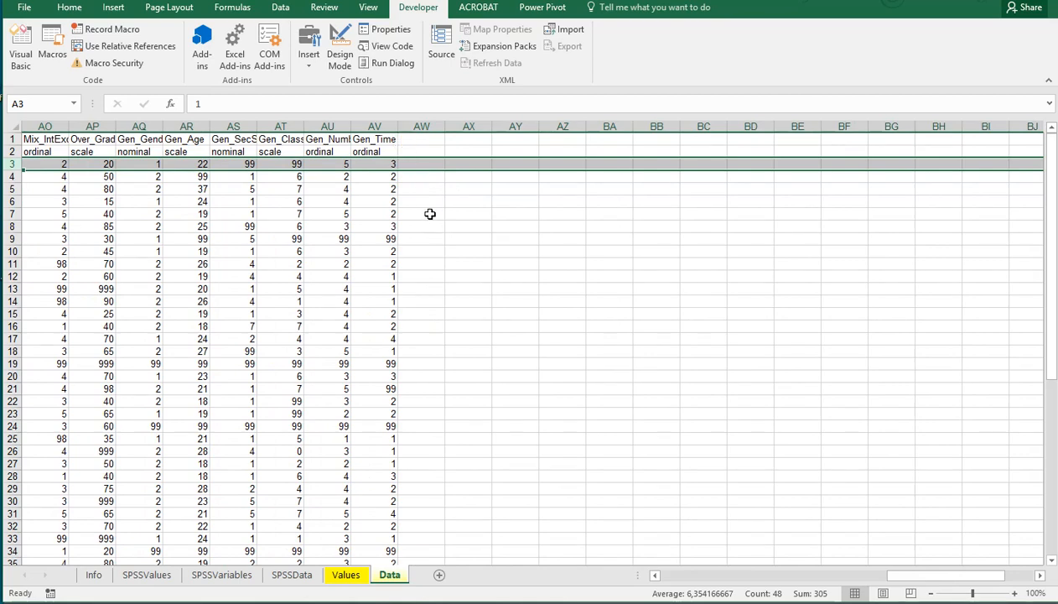
left_click(412, 155)
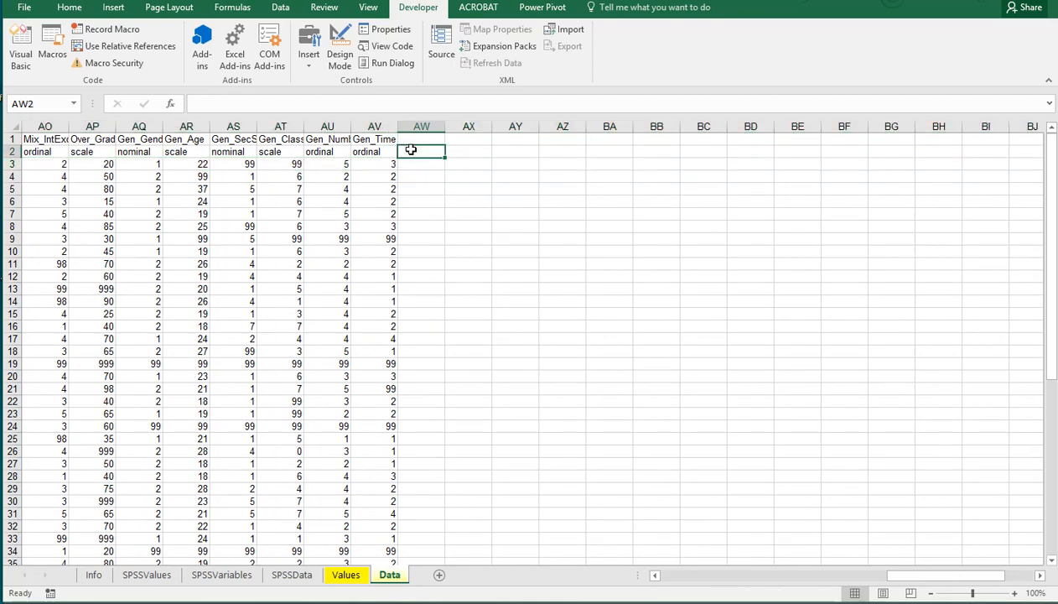
left_click_drag(891, 577, 673, 578)
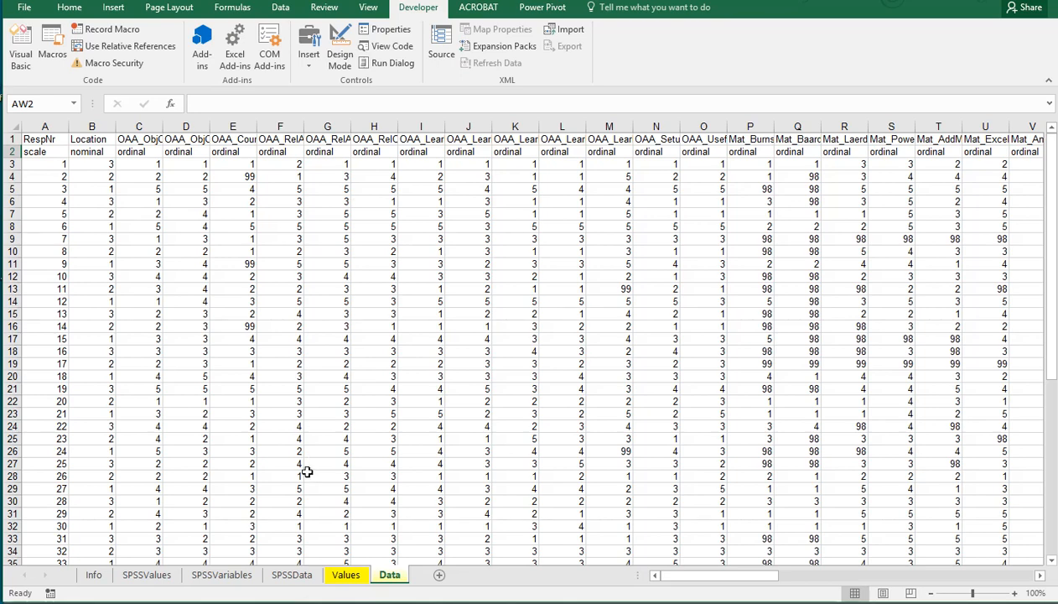
Copy the entire generated Values sheet and paste it into the Values sheet of the statistical test workbook
left_click(347, 576)
left_click(16, 127)
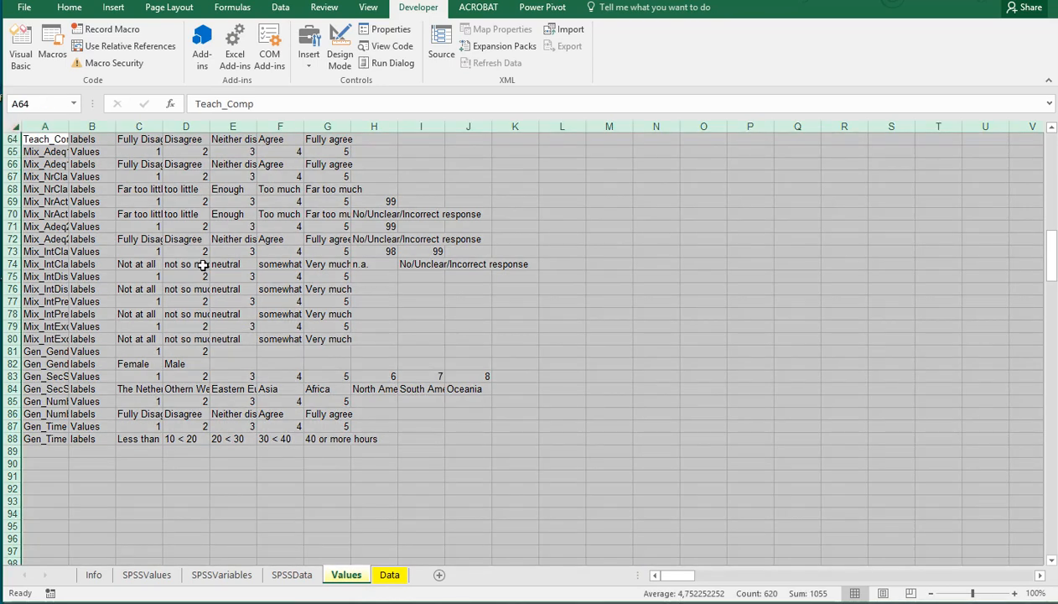
key("ctrl+c")
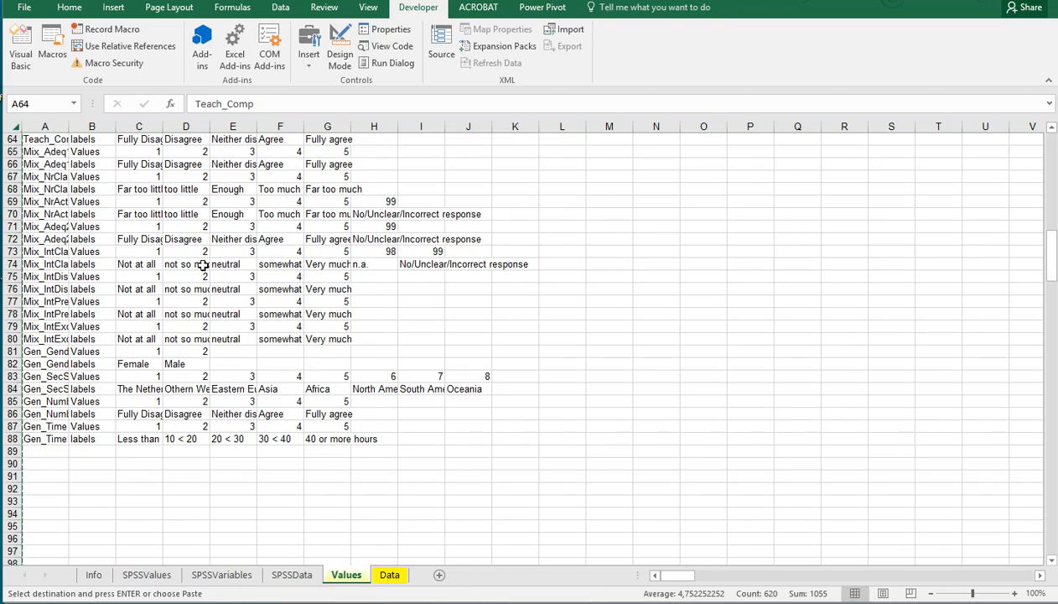
key("alt+Tab")
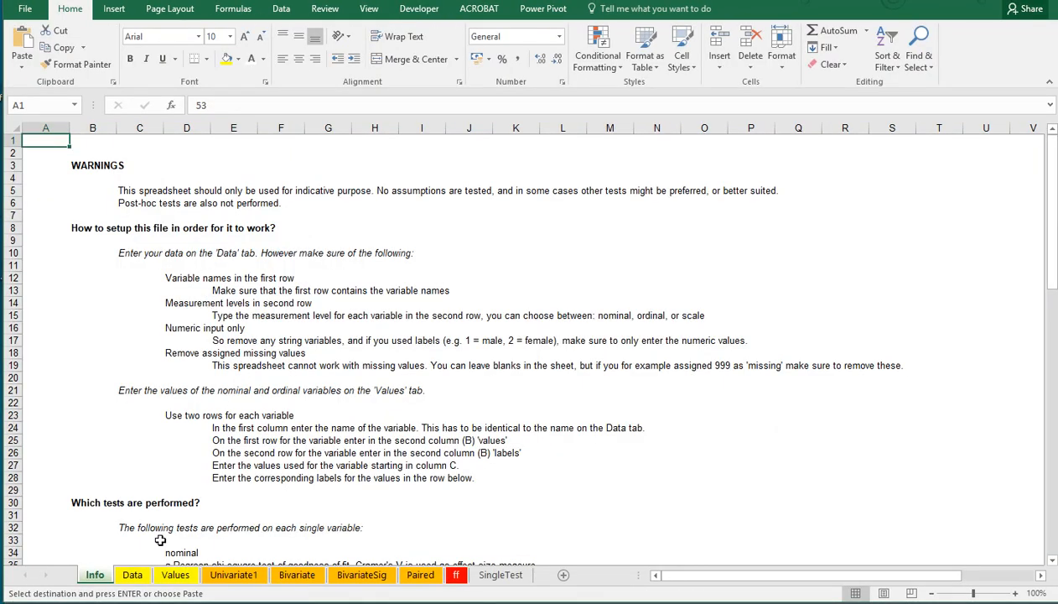
left_click(134, 575)
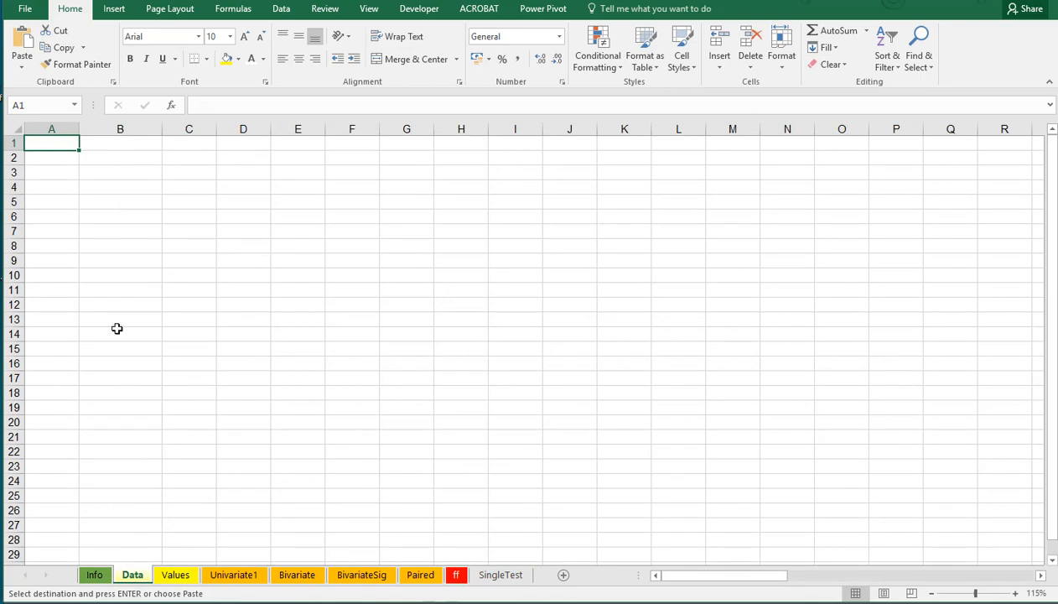
key("ctrl+v")
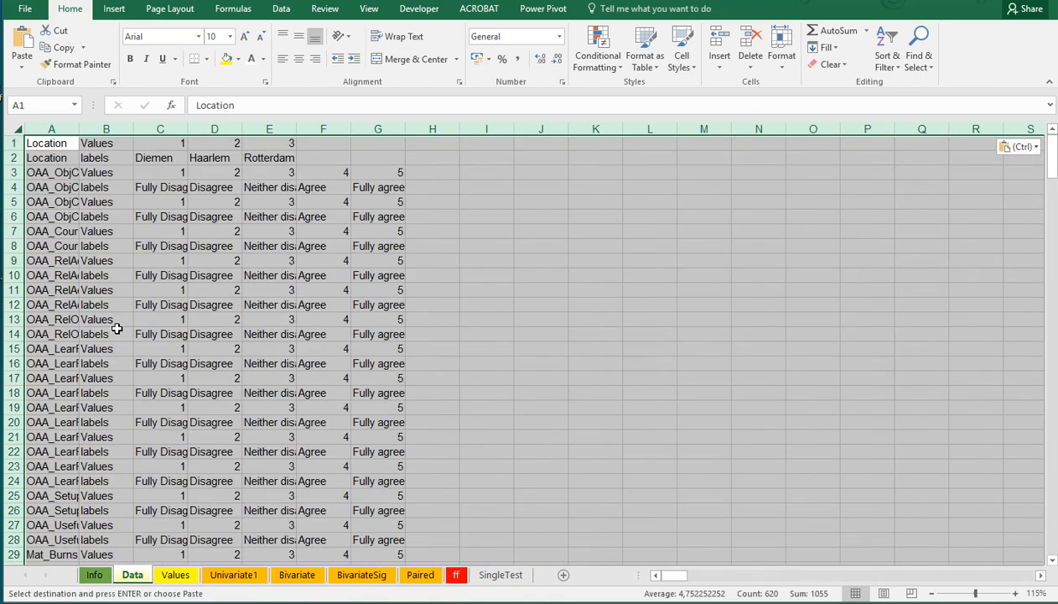
left_click(169, 577)
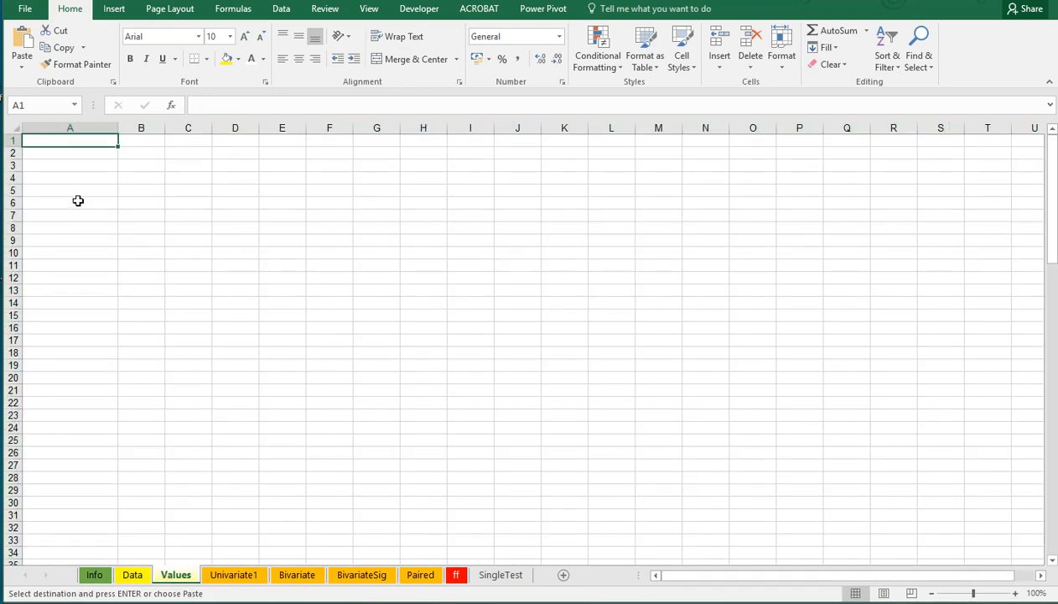
key("ctrl+v")
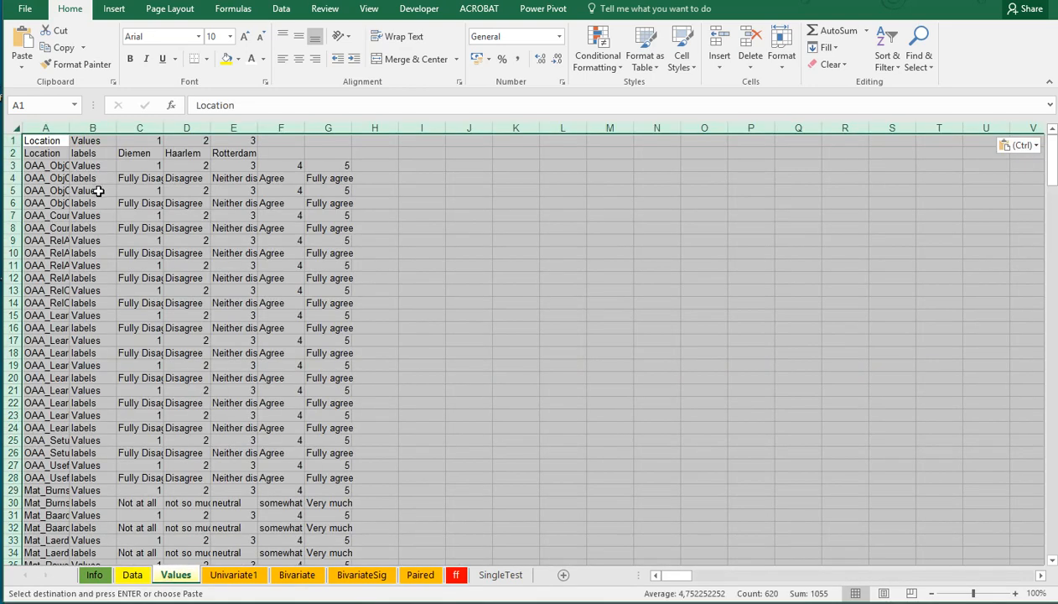
left_click(299, 141)
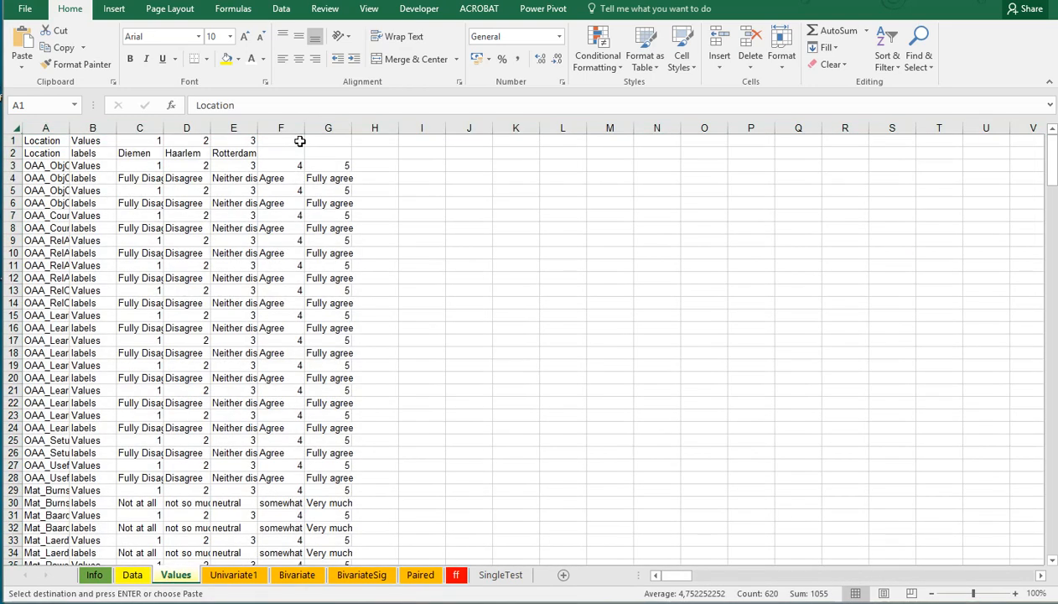
Copy the conversion workbook's entire Data sheet and paste it at cell A1 of the test workbook's Data sheet
key("alt+Tab")
left_click(393, 580)
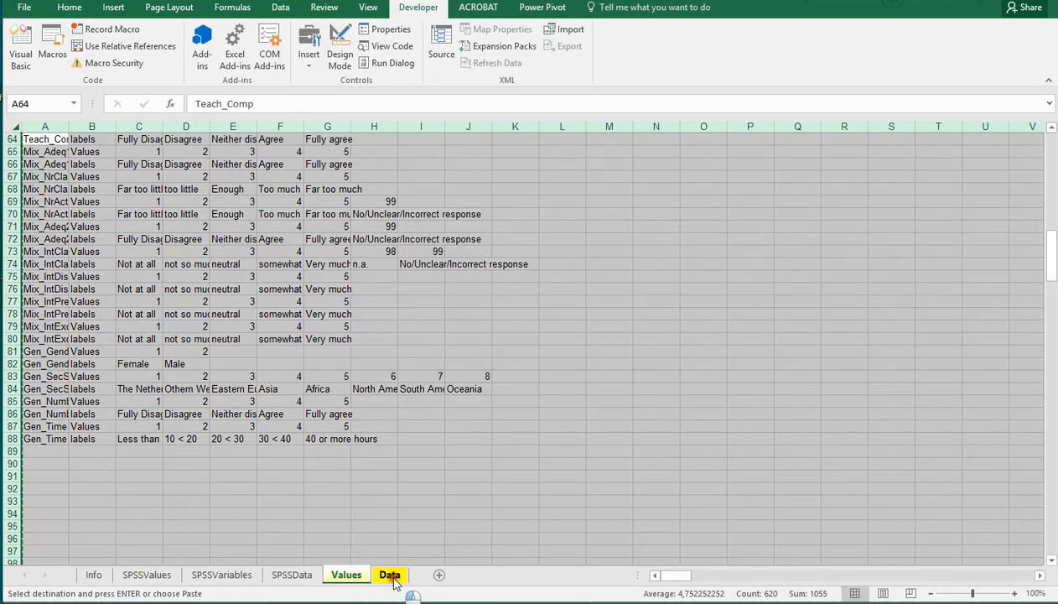
left_click(14, 126)
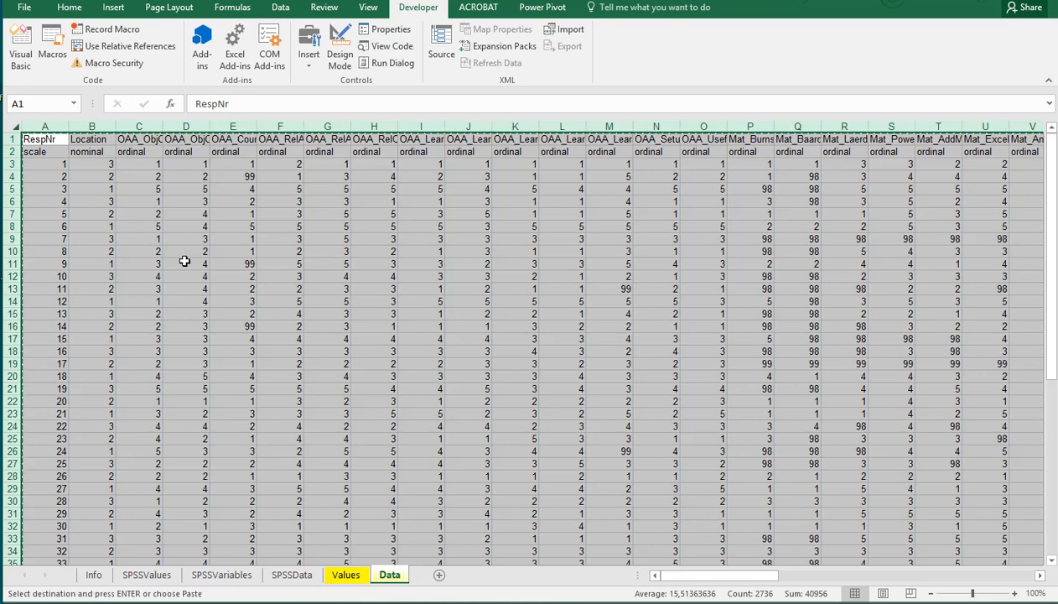
key("ctrl+c")
key("alt+Tab")
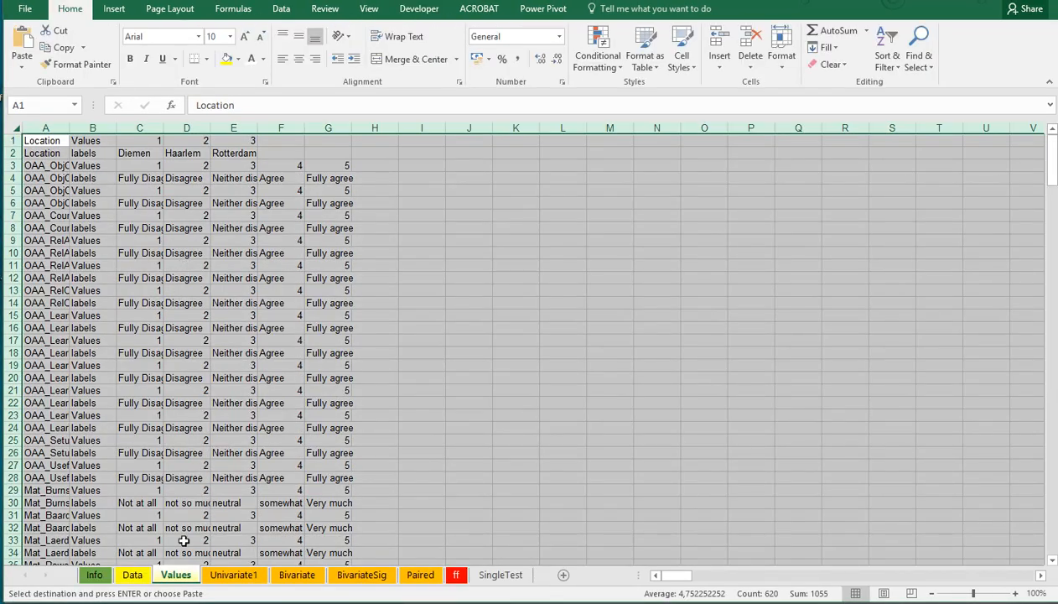
left_click(133, 574)
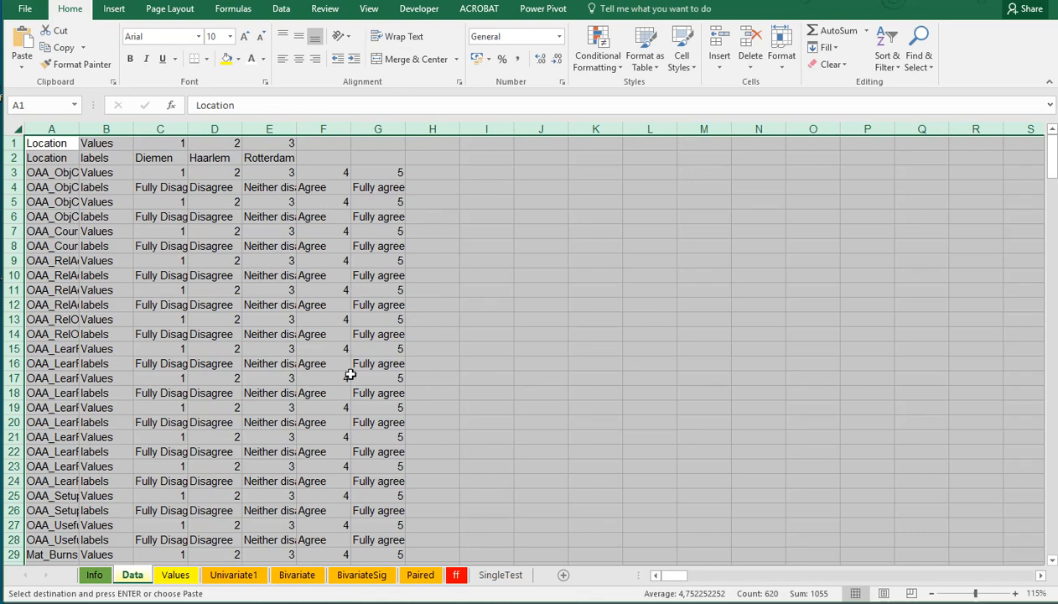
left_click(51, 144)
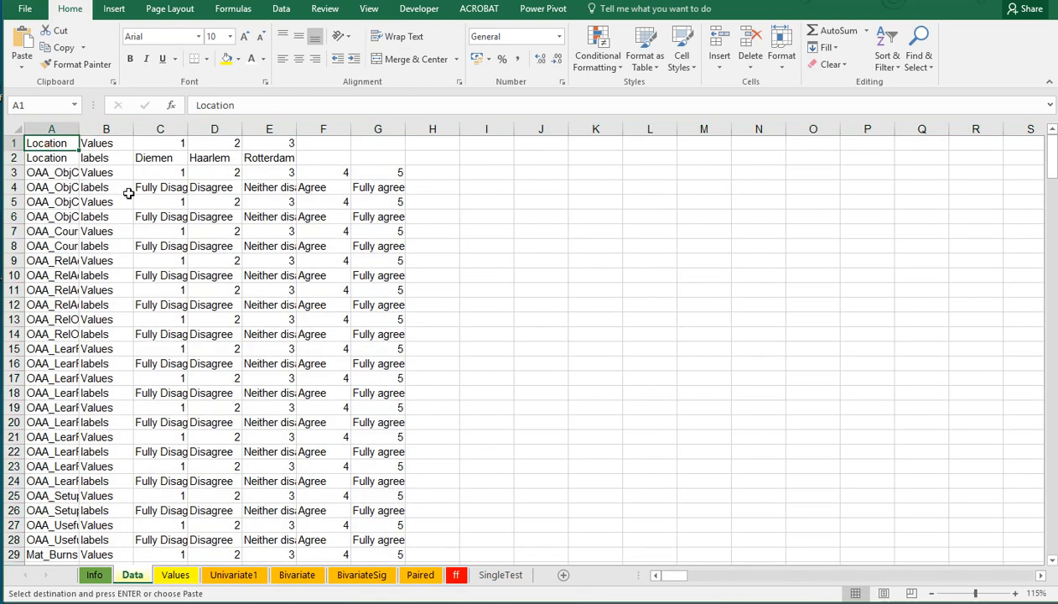
key("ctrl+v")
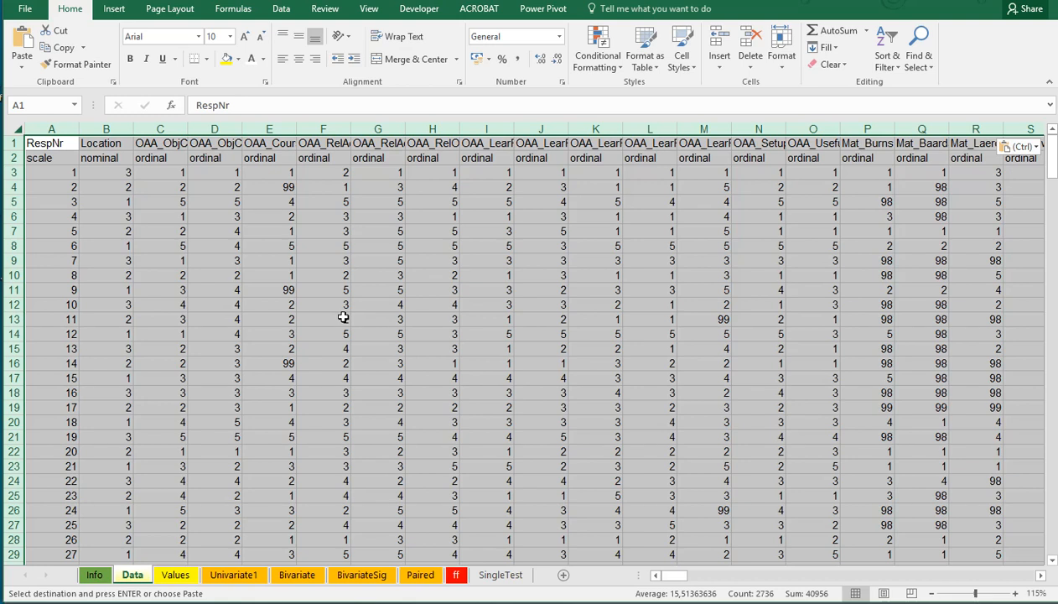
Replace all occurrences of the missing-value code 99 on the Data sheet with blanks
left_click(275, 187)
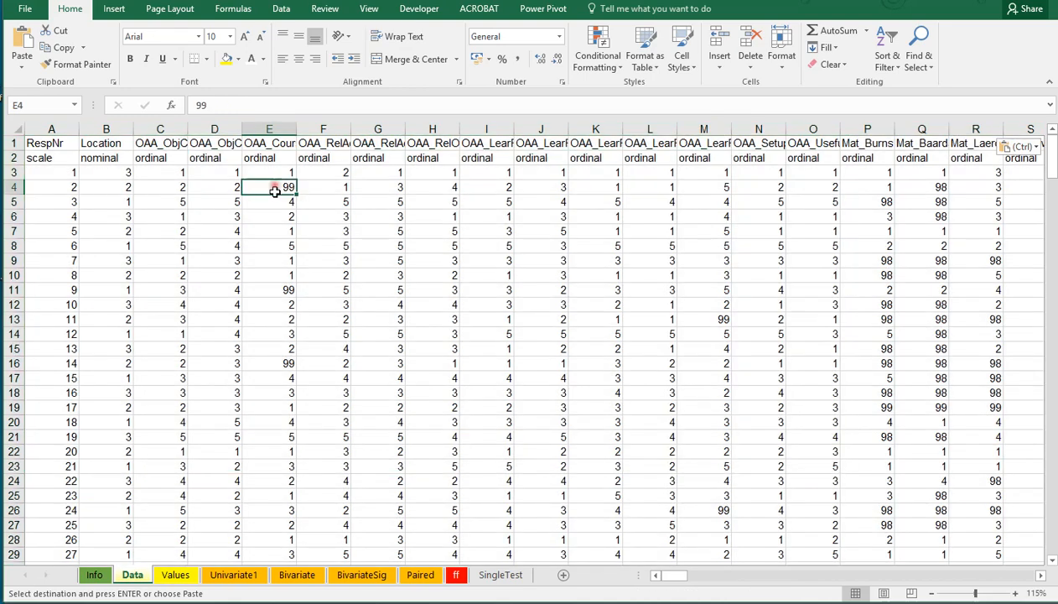
left_click(280, 289)
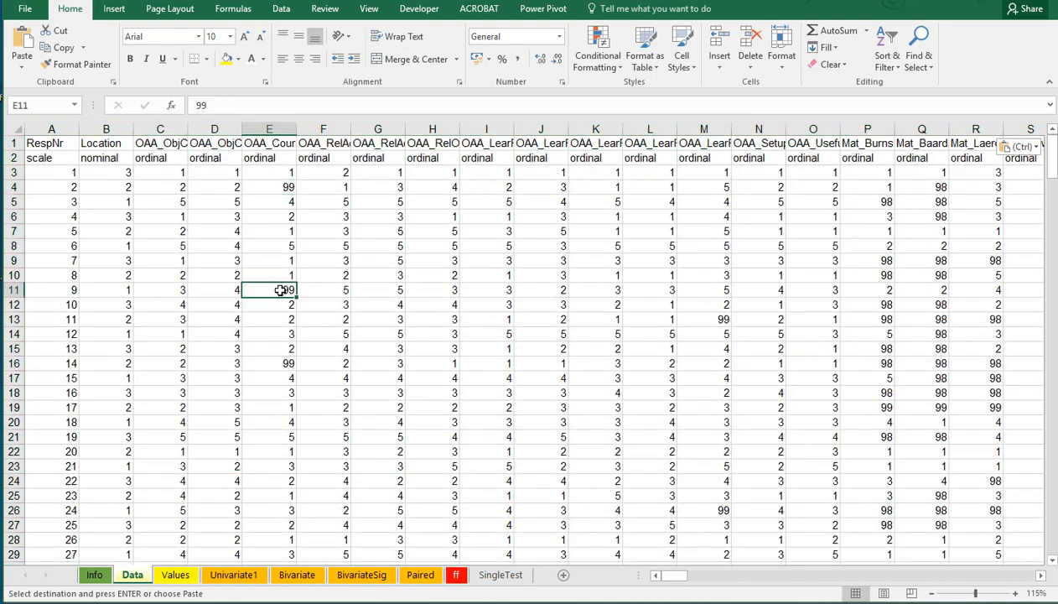
left_click(163, 258)
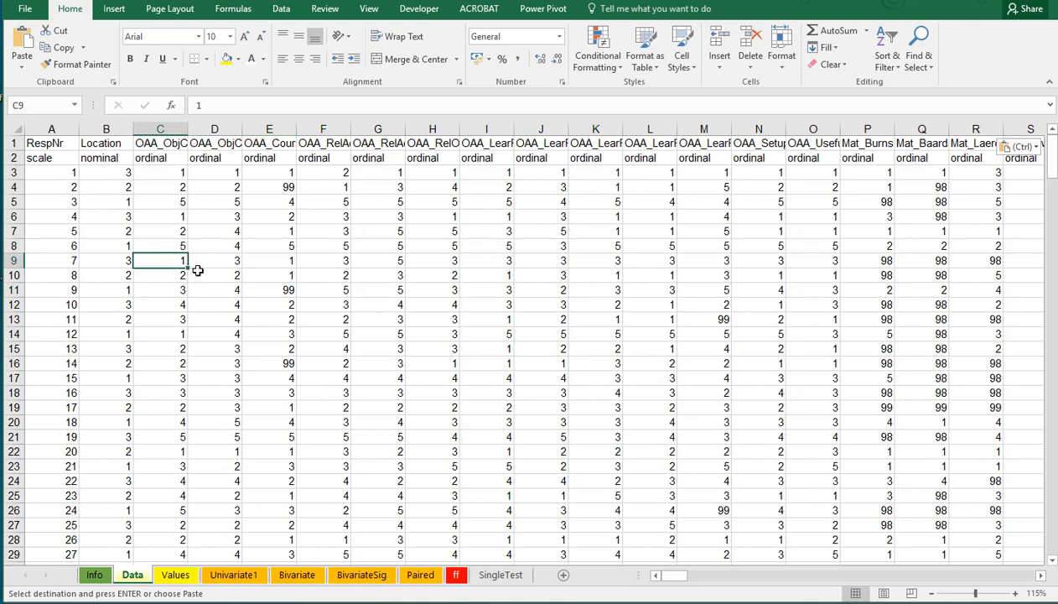
key("ctrl+f")
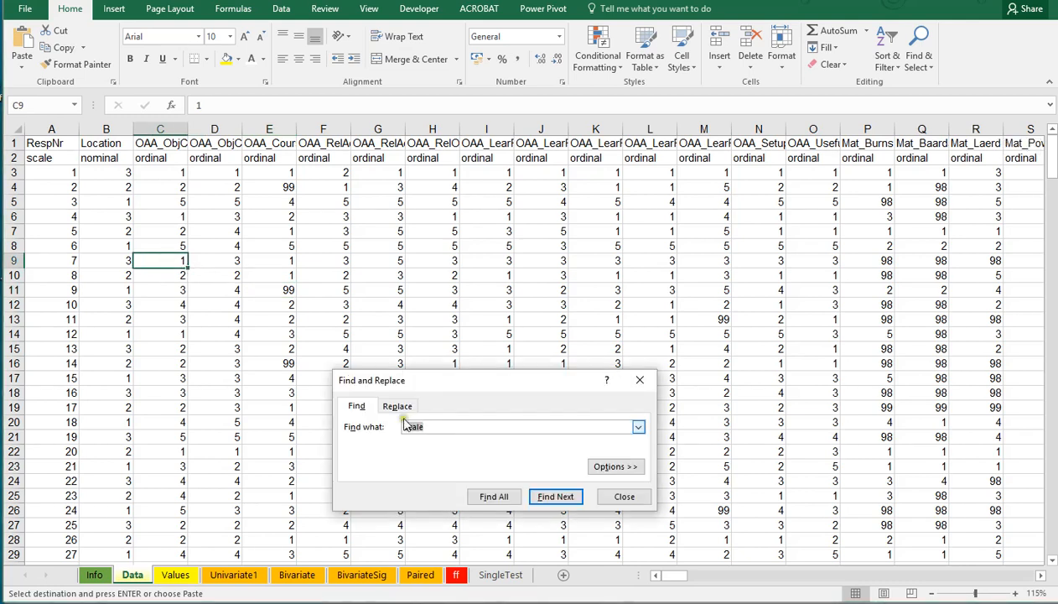
left_click(396, 406)
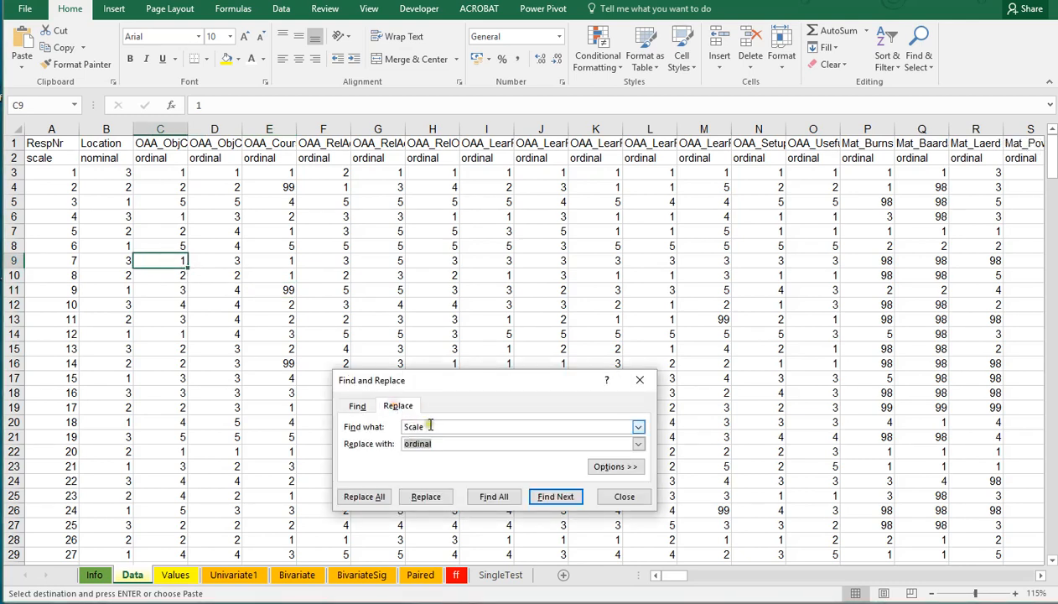
left_click_drag(430, 426, 336, 429)
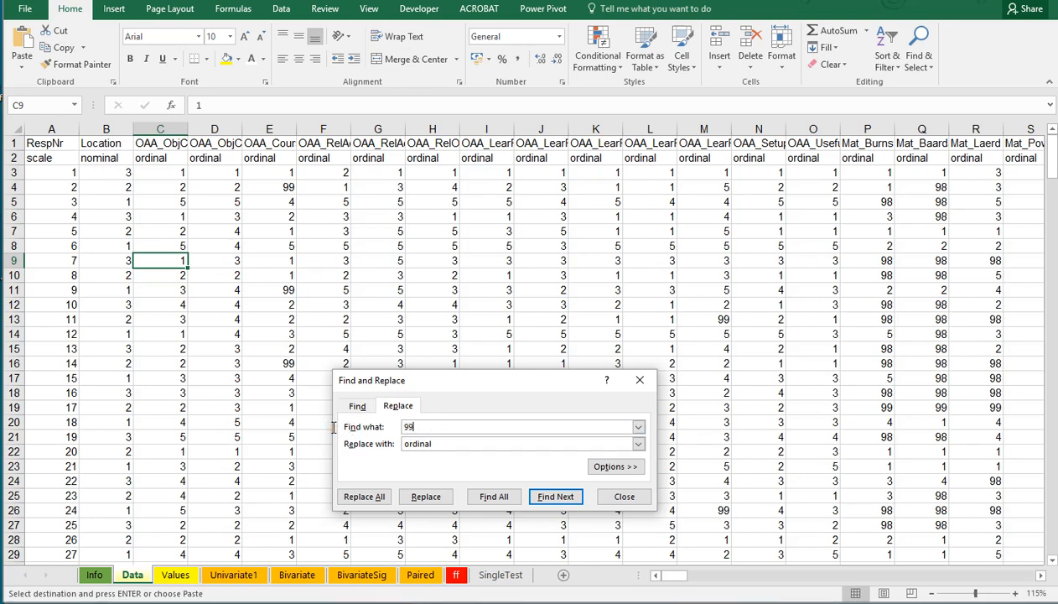
type("99")
key("Tab")
key("Delete")
left_click(362, 496)
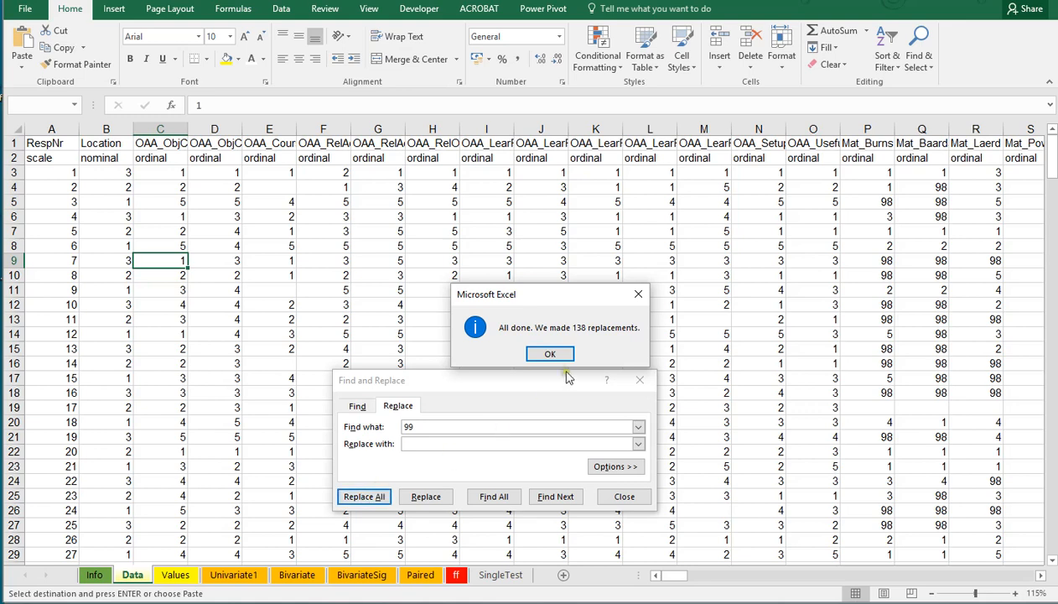
left_click(550, 359)
Replace all occurrences of 98 on the Data sheet with blanks and close Find and Replace
left_click_drag(418, 427, 378, 427)
type("98")
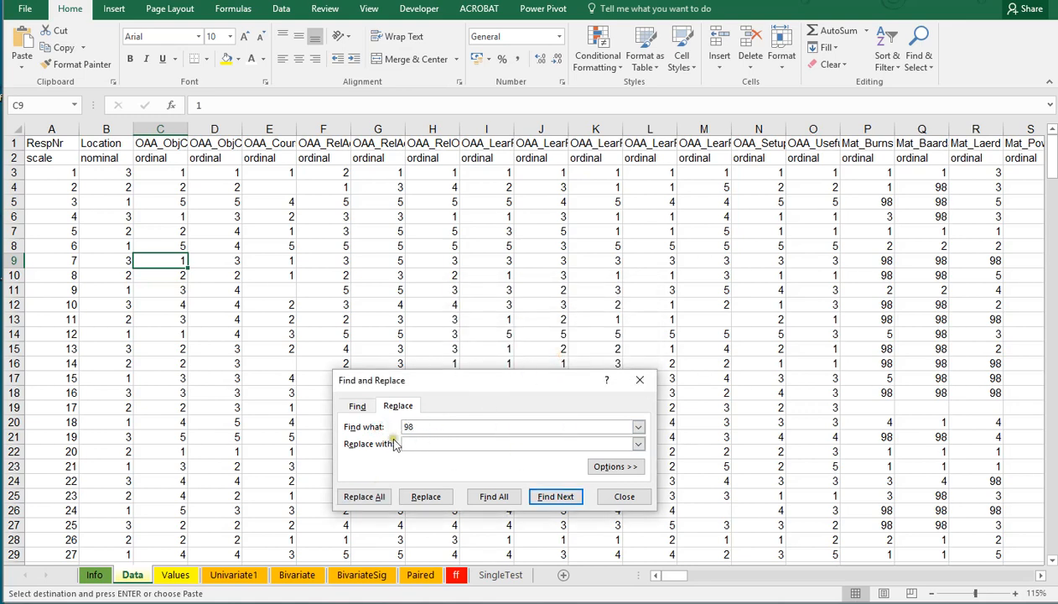
left_click(369, 497)
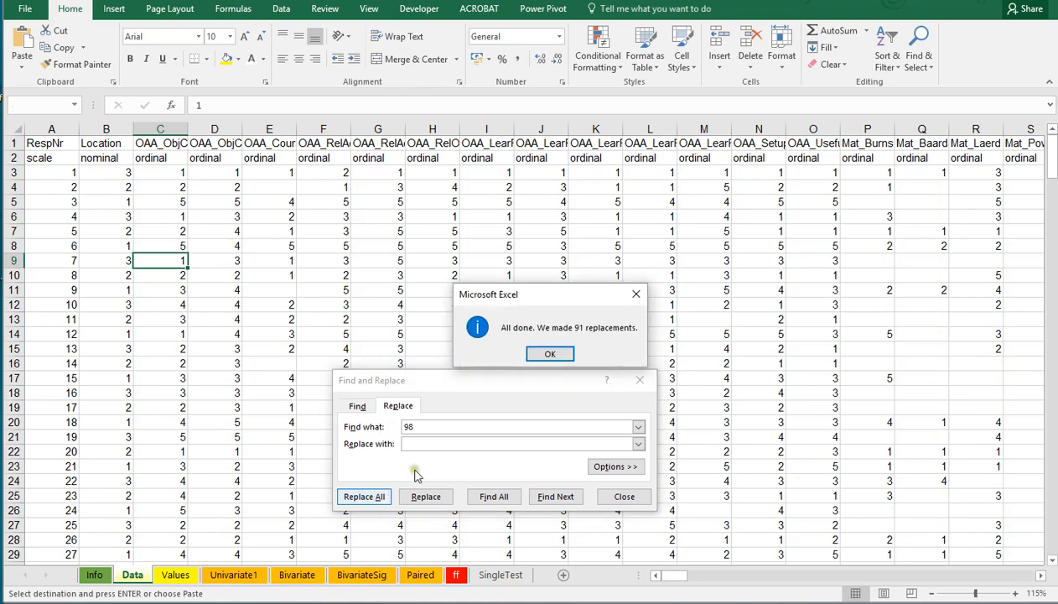
left_click(550, 354)
left_click(622, 496)
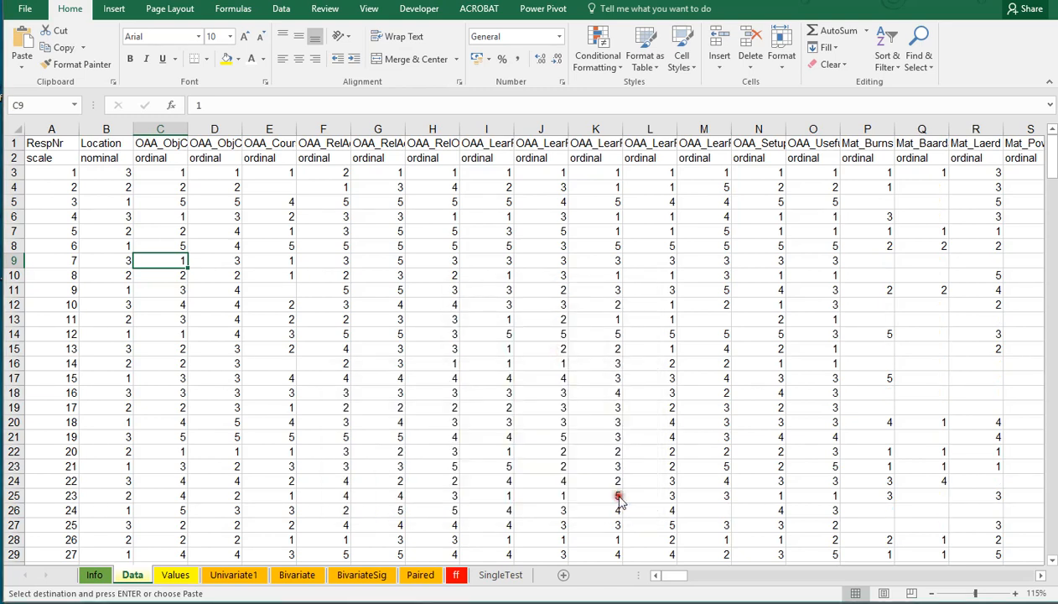
left_click(441, 287)
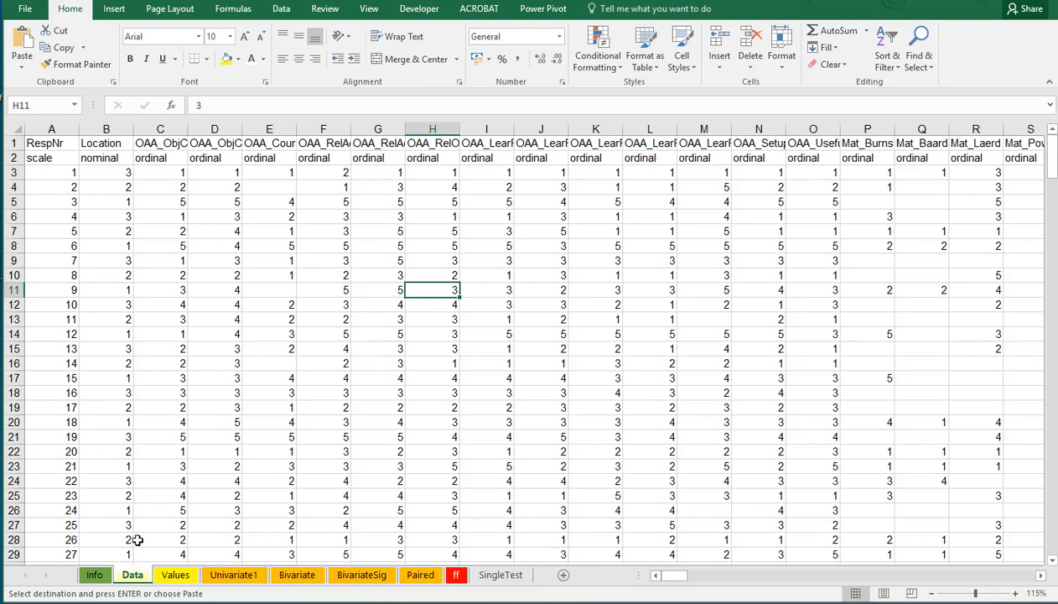
Consult the "How to run the tests" section on the Info sheet
left_click(95, 575)
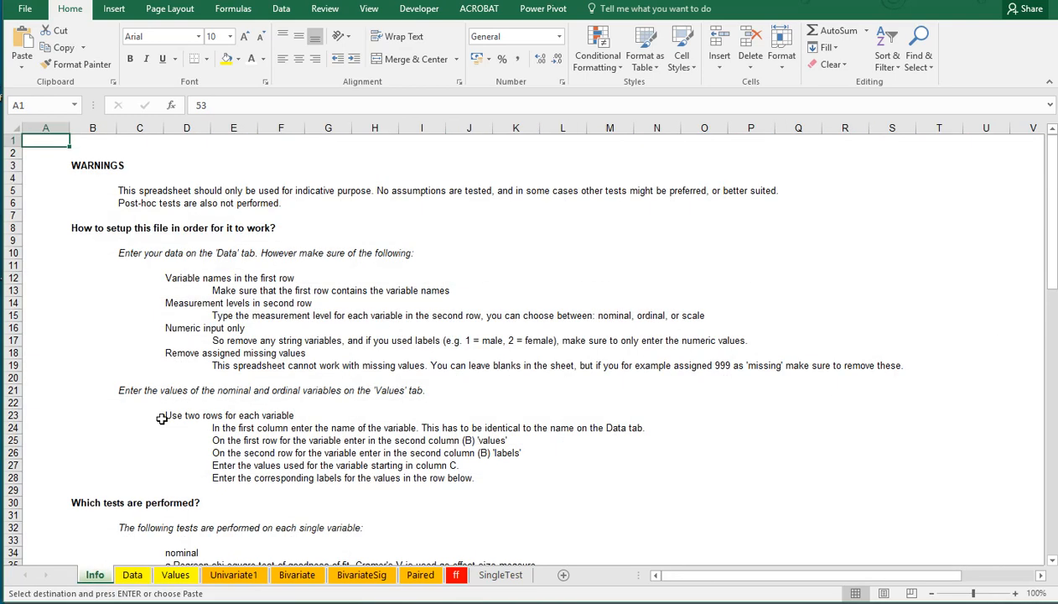
scroll(162, 416, "down", 17)
scroll(161, 418, "down", 3)
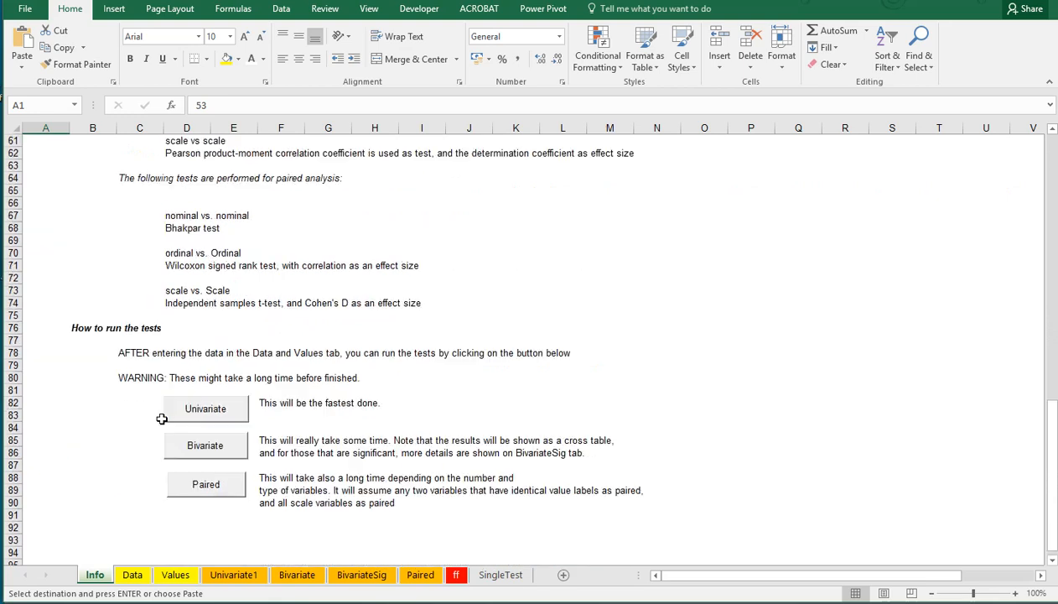